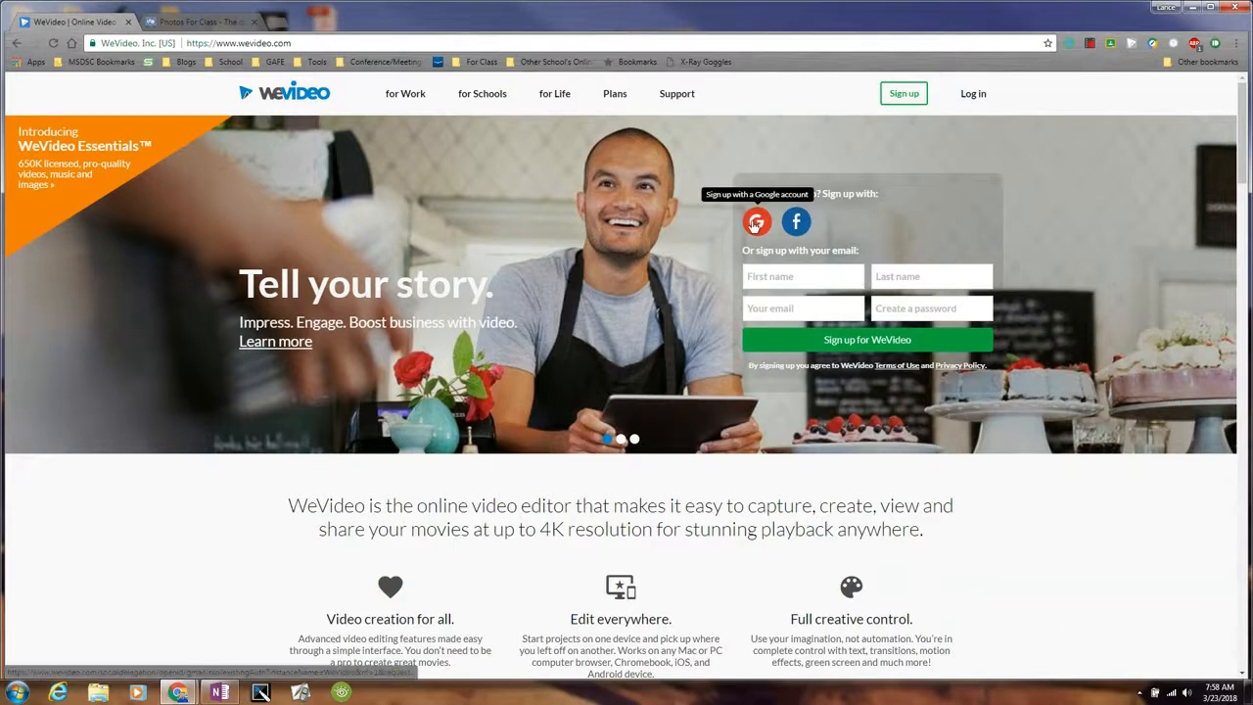
# Sign up for WeVideo with a Google account
pyautogui.click(757, 223)
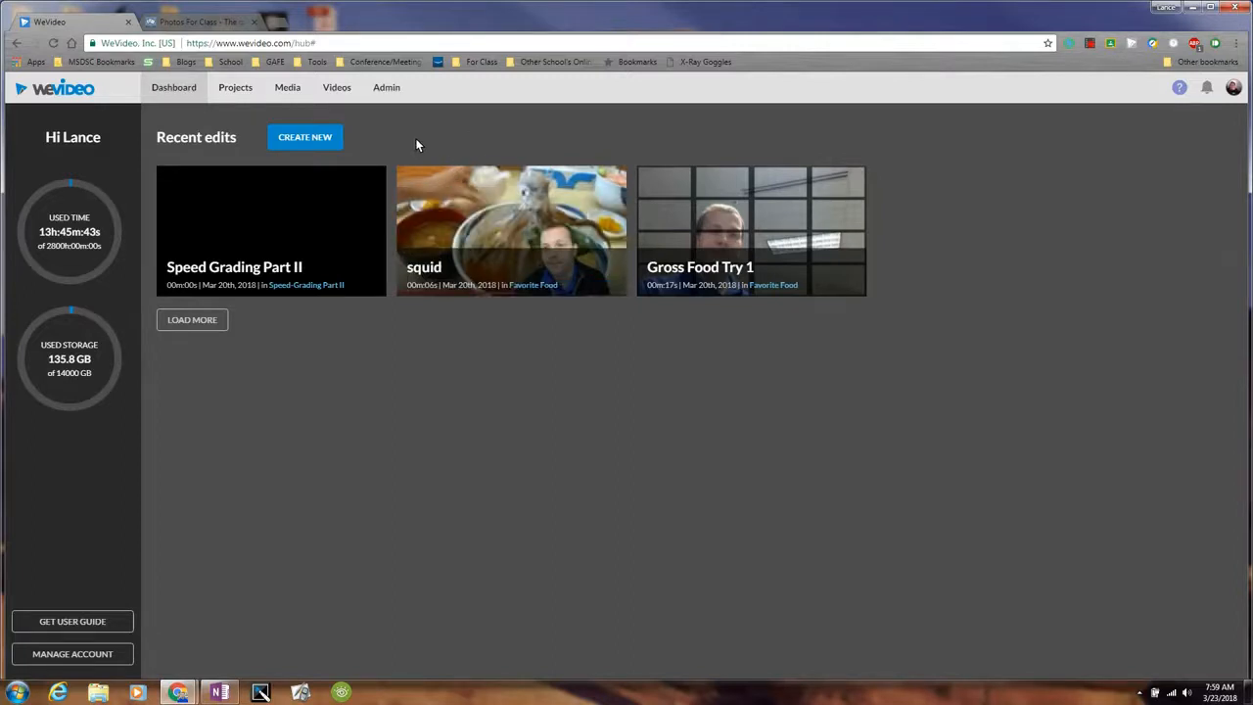
# Switch to Photos For Class, search for pizza, and download the photo of the sliced pizza on a dark background
pyautogui.click(209, 23)
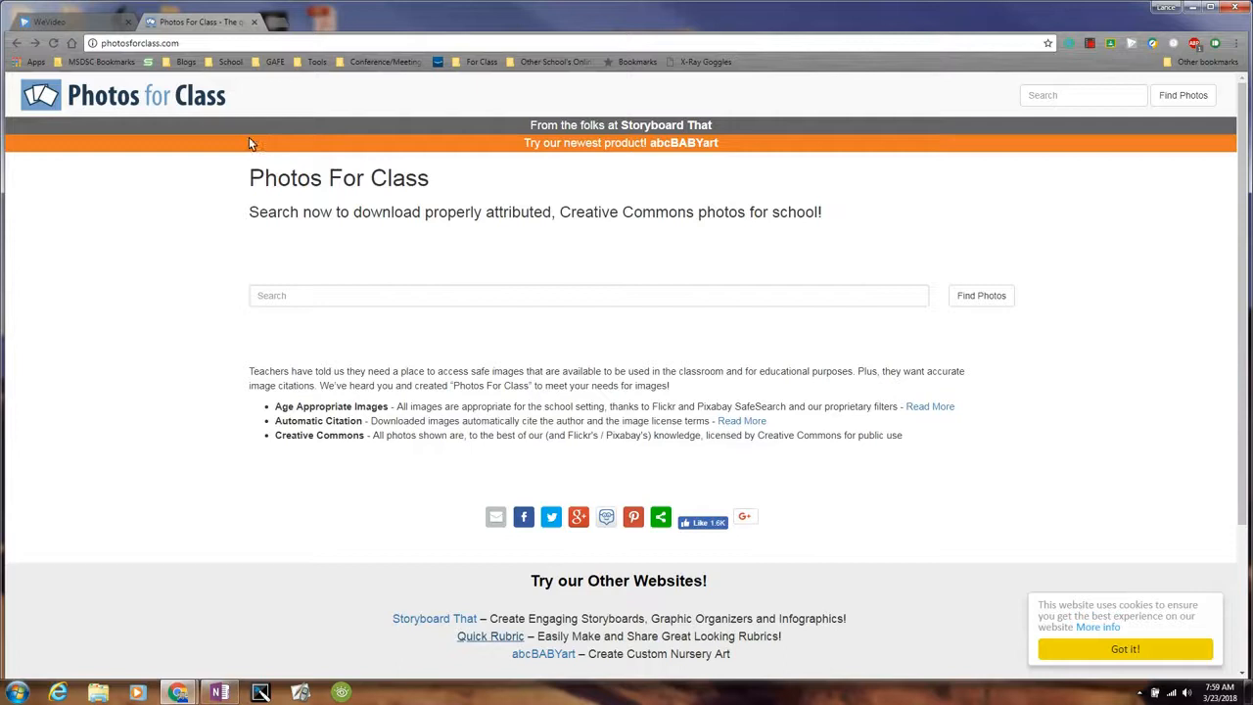
pyautogui.click(357, 294)
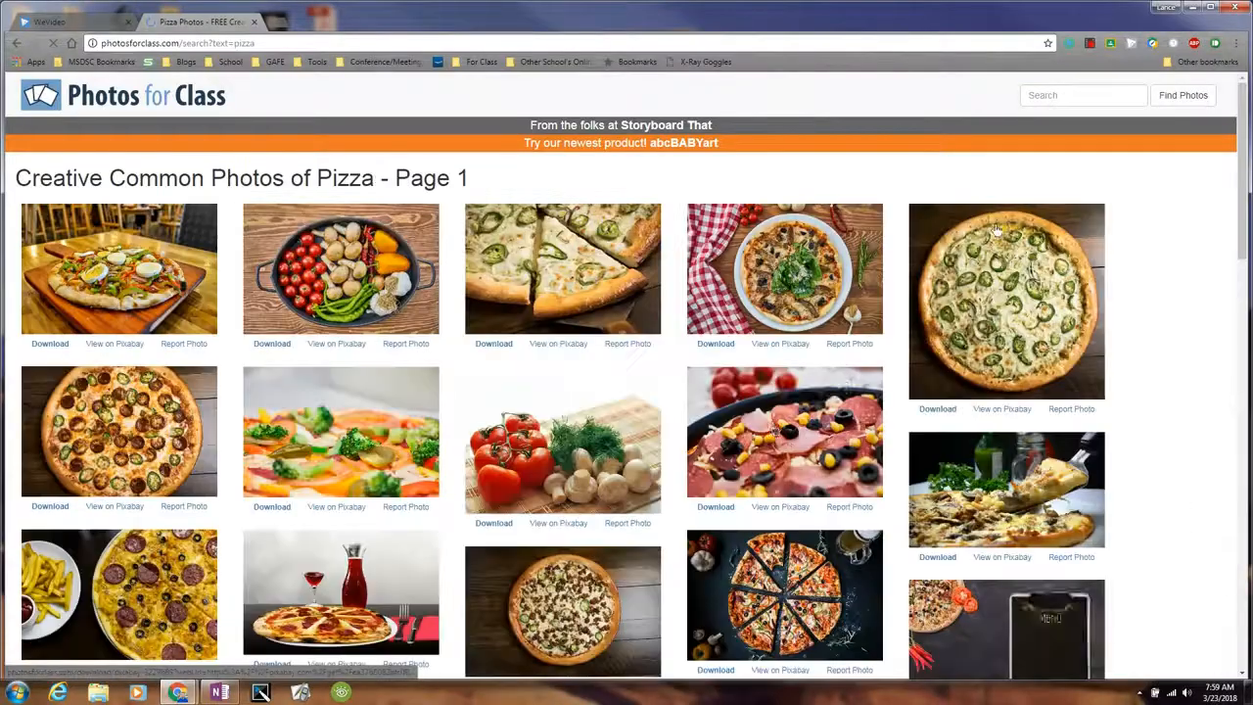
pyautogui.scroll(-3, 772, 428)
pyautogui.click(715, 347)
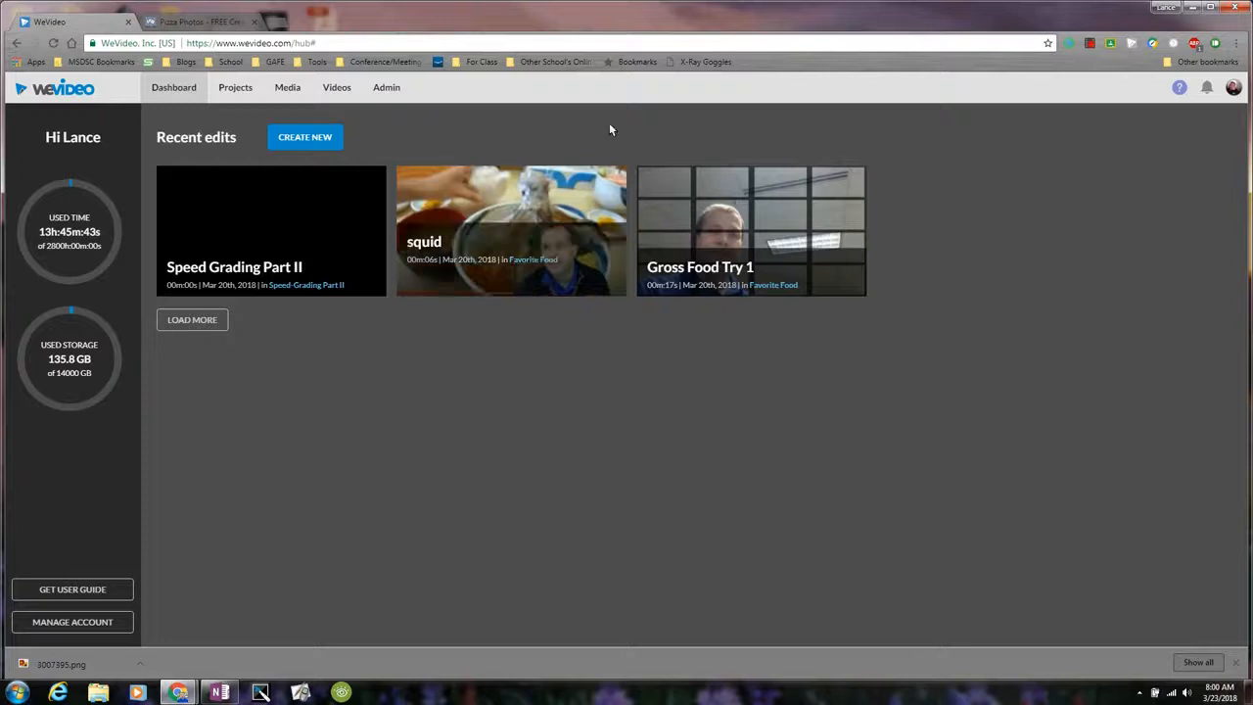
# Create a personal WeVideo project titled Favorite Food Tutorial without adding media, and start a new video in it
pyautogui.click(237, 87)
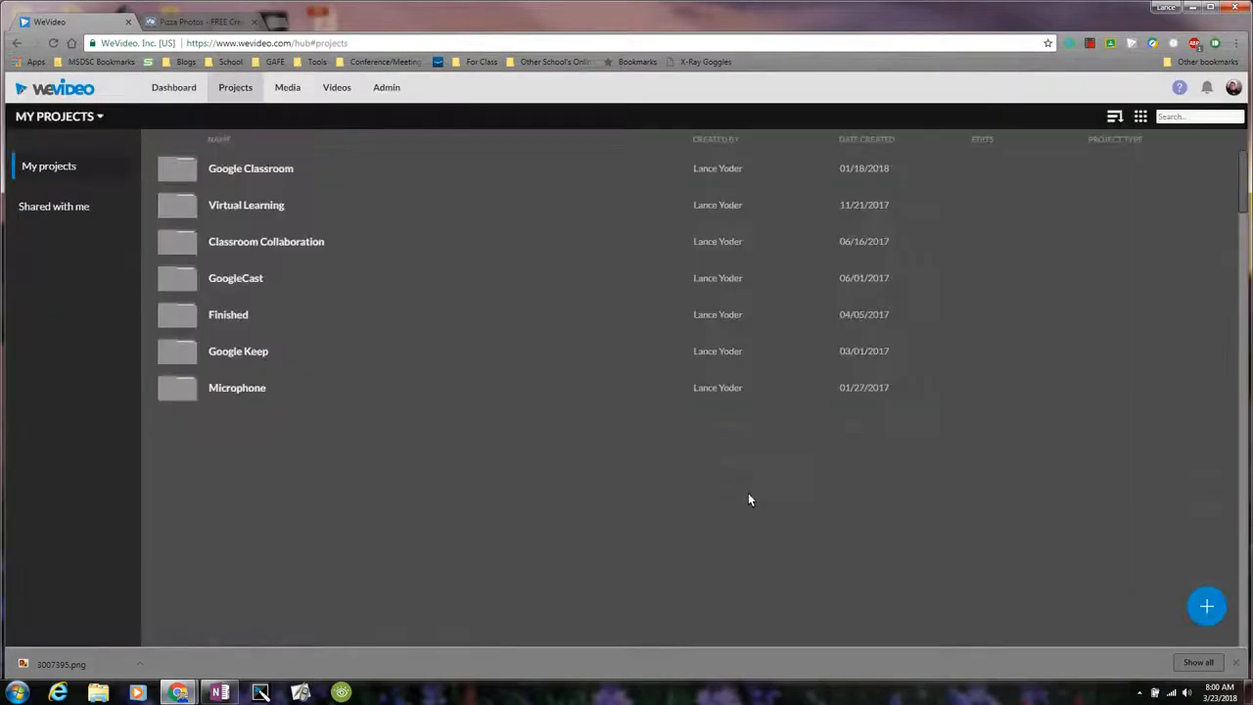
pyautogui.moveTo(1207, 609)
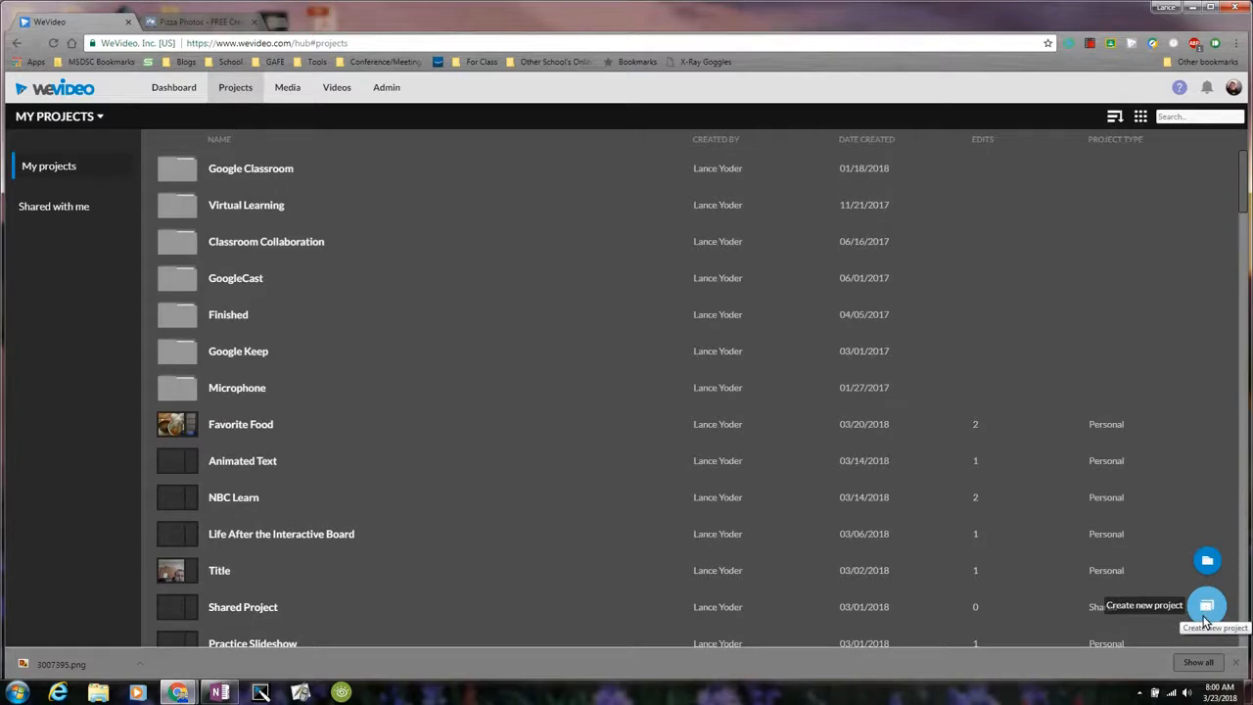
pyautogui.click(1205, 619)
pyautogui.click(432, 245)
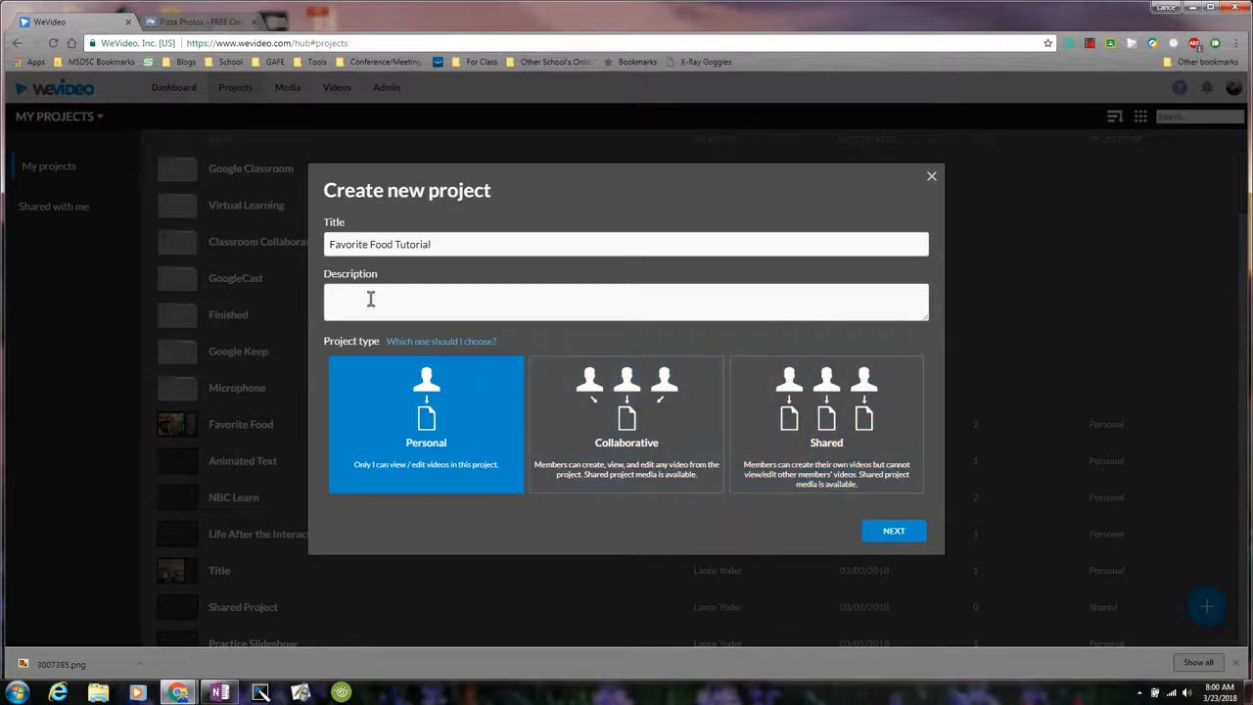
pyautogui.click(905, 531)
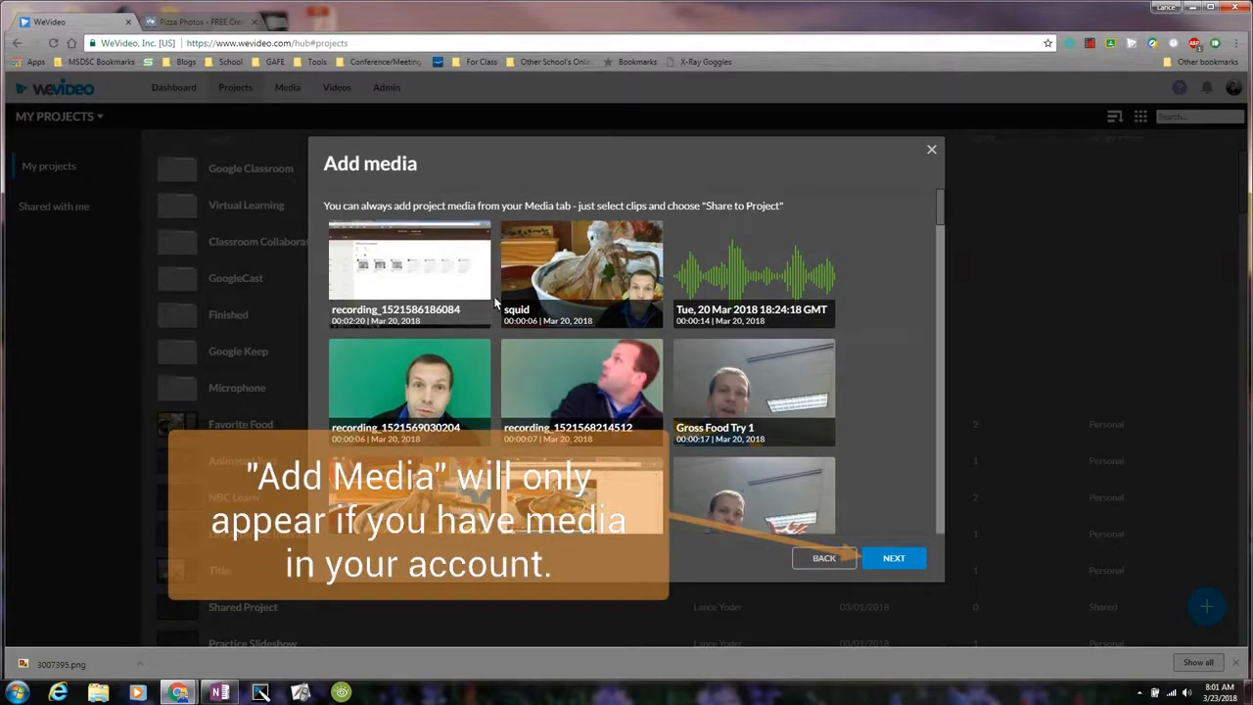
pyautogui.click(896, 559)
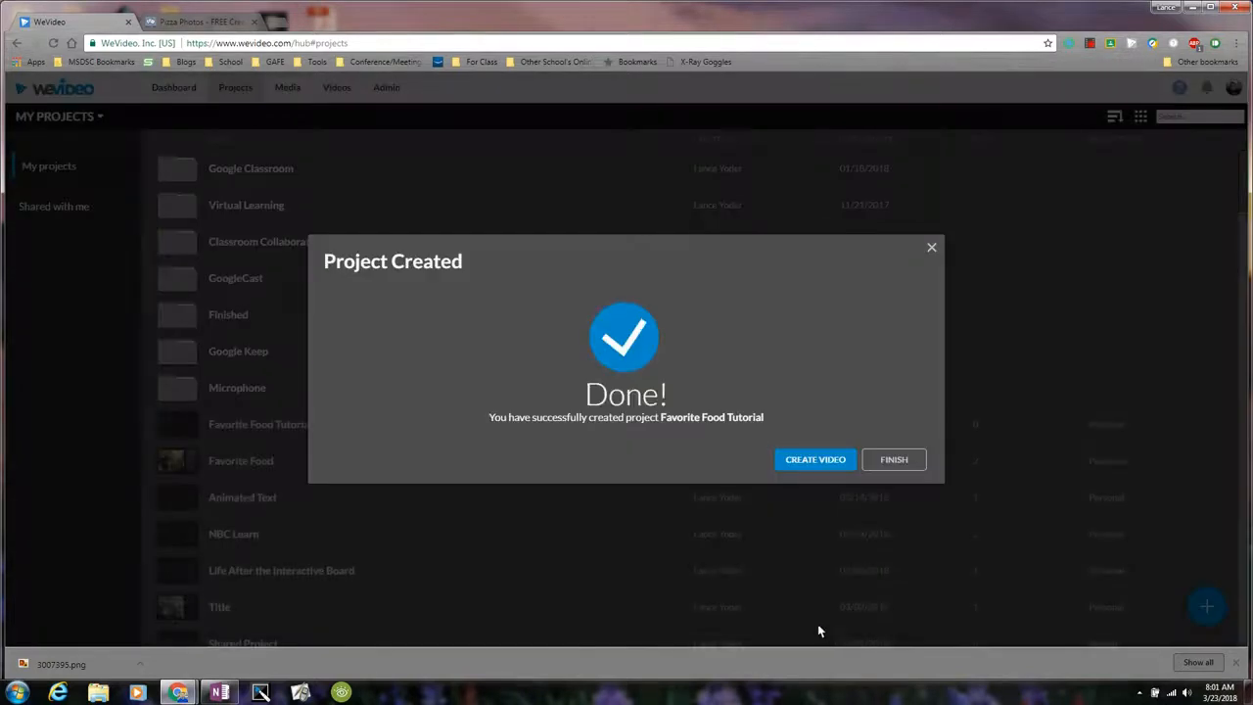
pyautogui.click(811, 459)
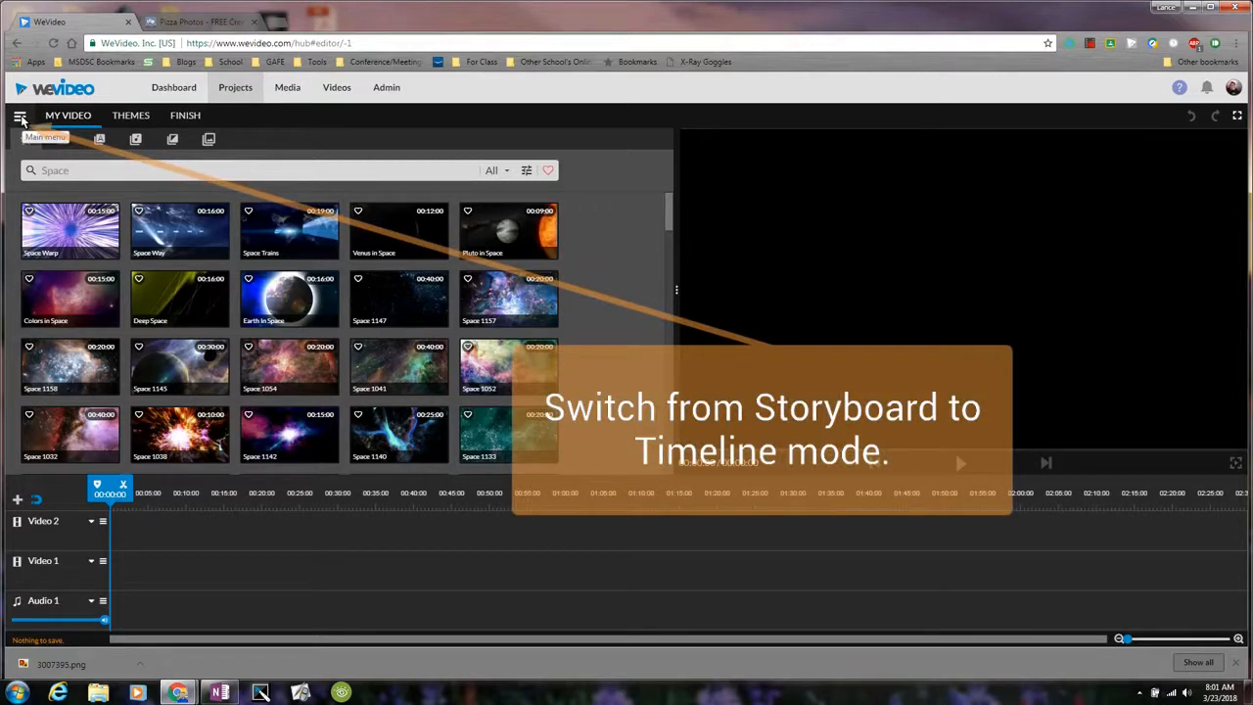
# Switch the editor to storyboard mode and back to timeline mode
pyautogui.click(19, 117)
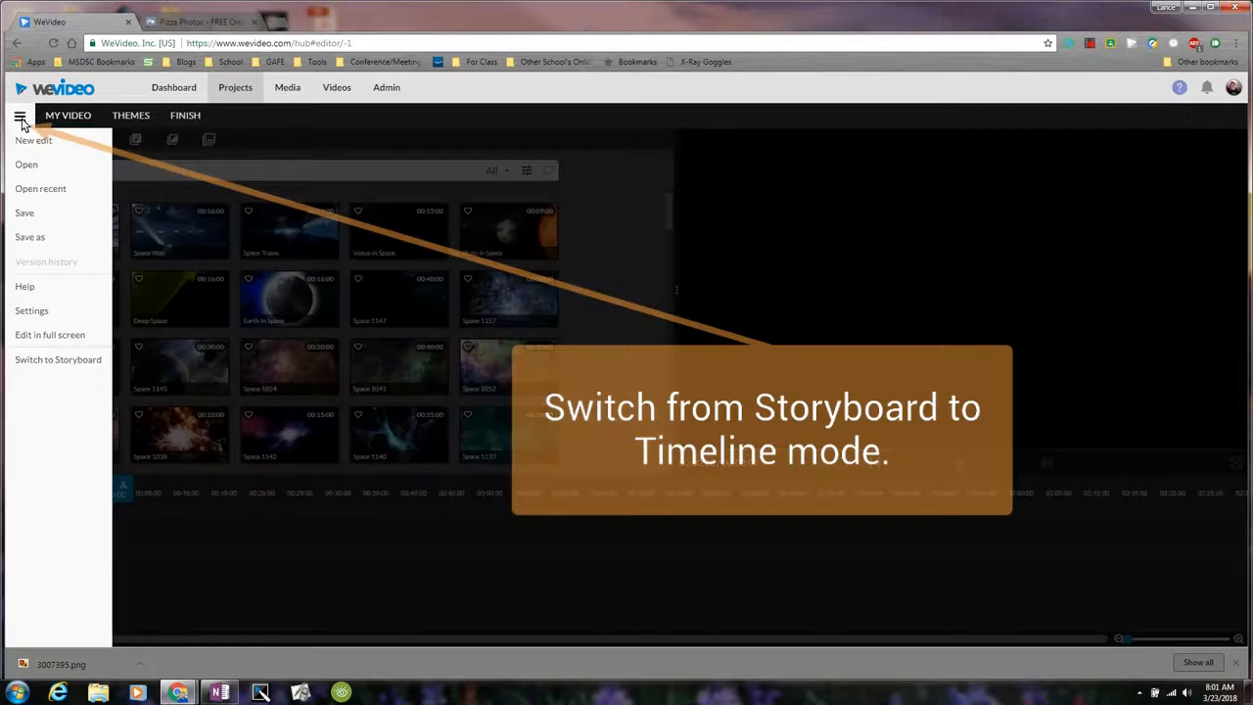
pyautogui.click(61, 359)
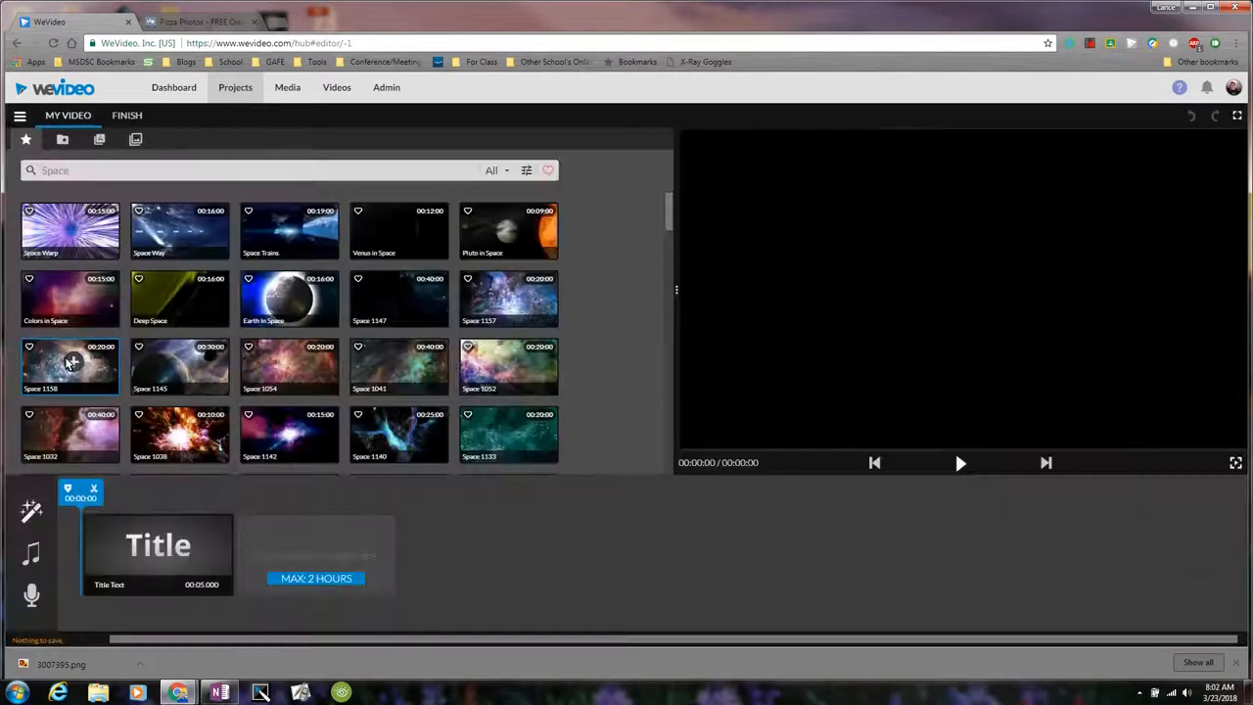
pyautogui.click(88, 566)
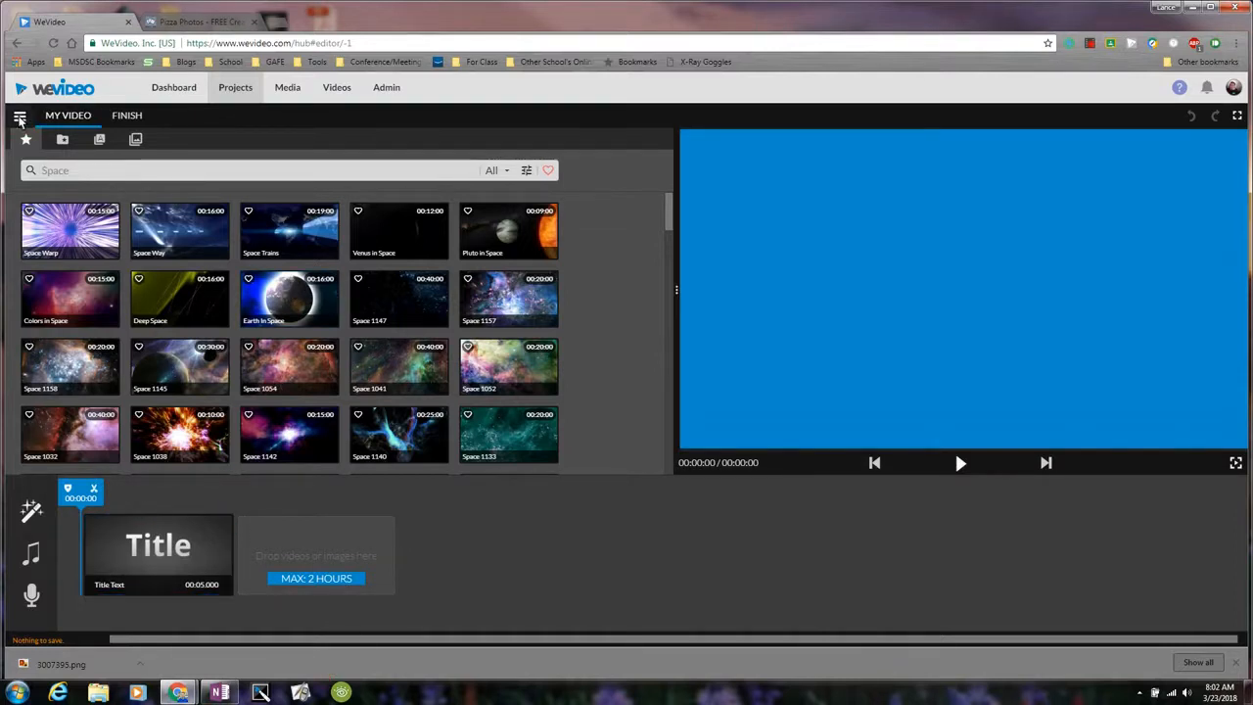
pyautogui.click(20, 118)
pyautogui.click(62, 363)
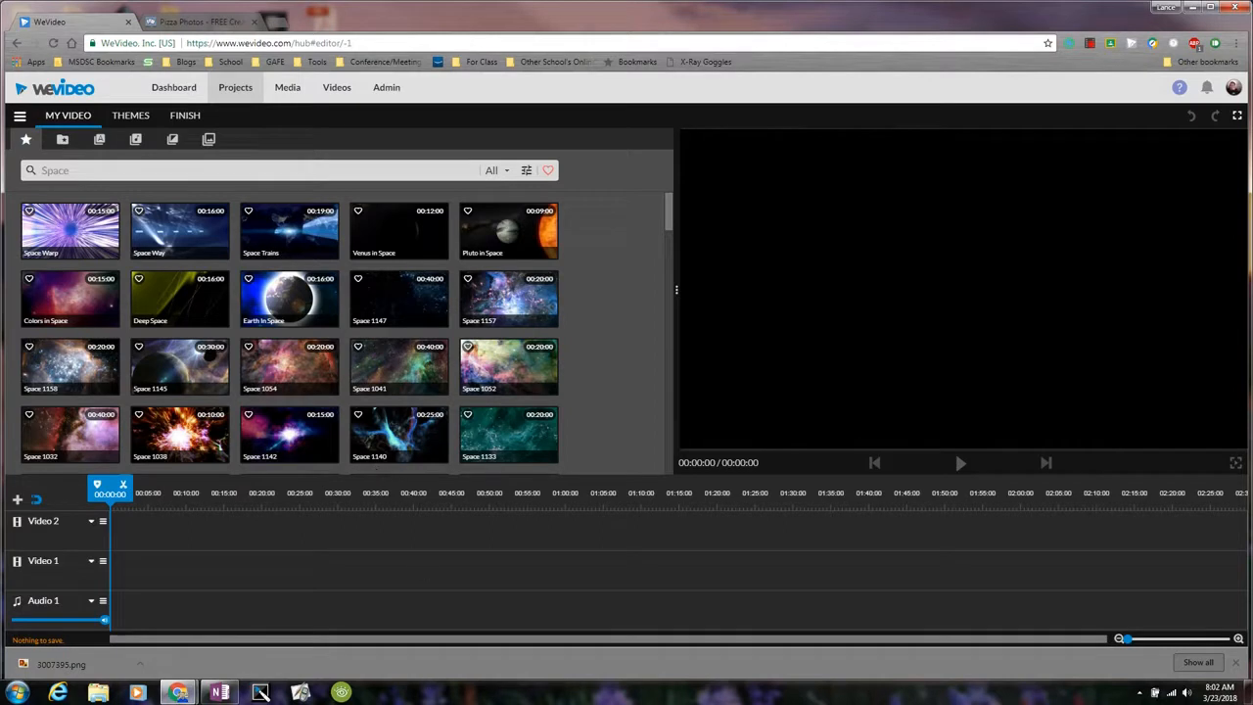
# Show the editor in full screen and look through the space clips in the Essentials library
pyautogui.click(1237, 118)
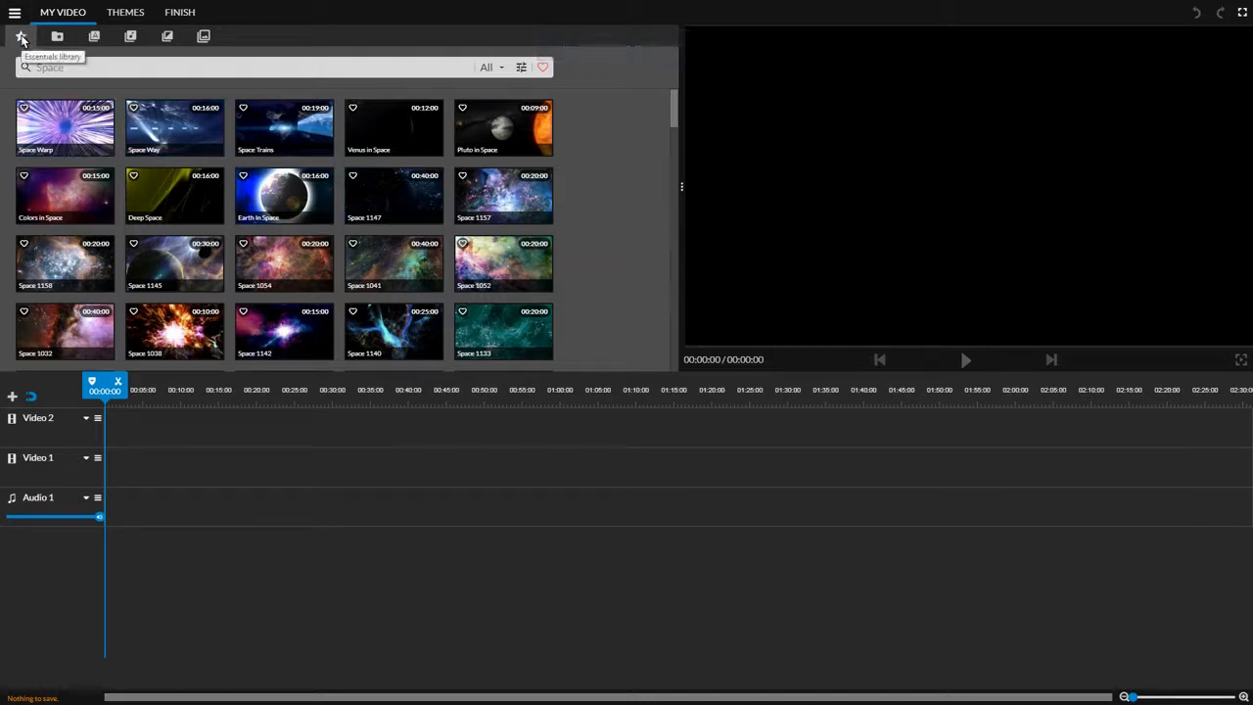
pyautogui.scroll(-10, 525, 218)
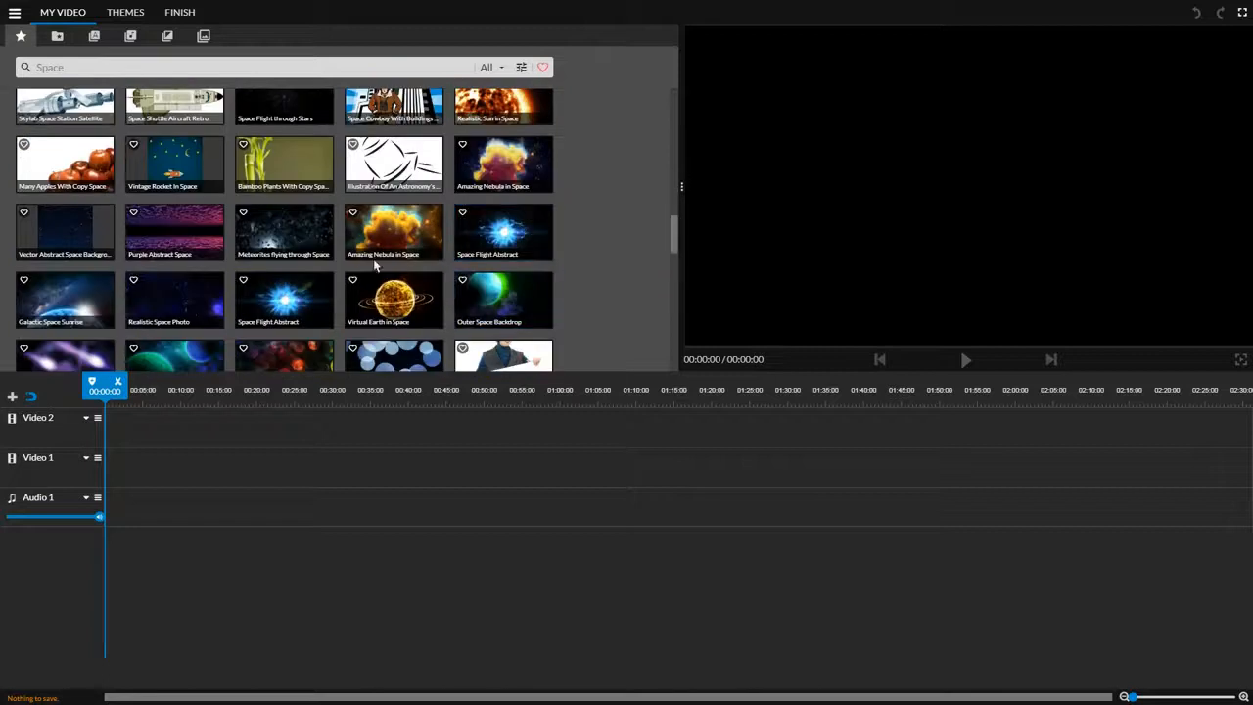
pyautogui.scroll(10, 381, 291)
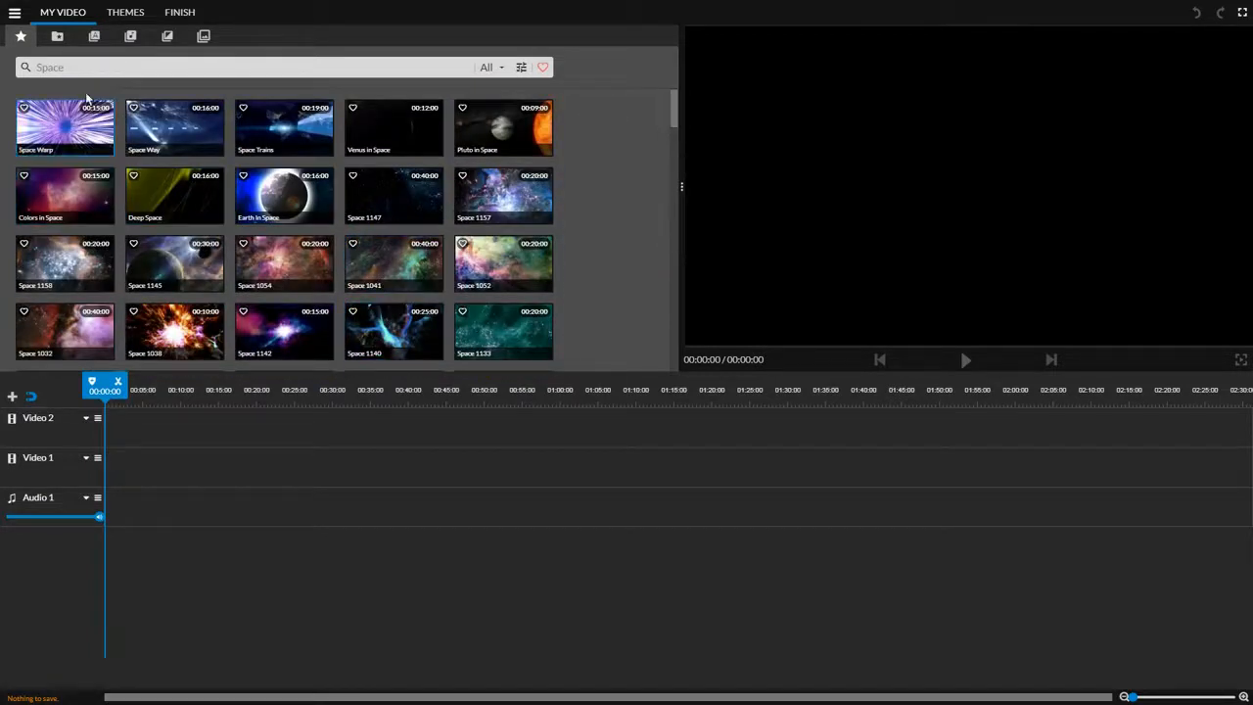
# Import the downloaded pizza photo from the computer's Downloads folder into My media
pyautogui.click(57, 37)
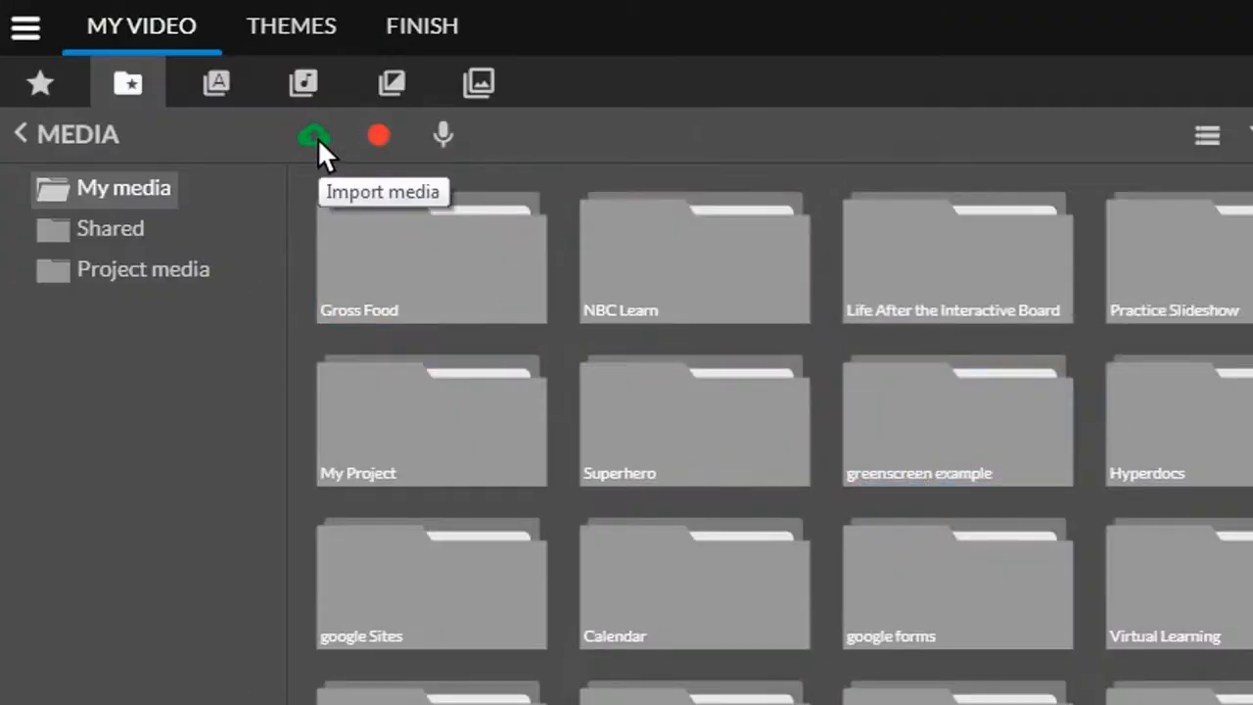
pyautogui.click(315, 136)
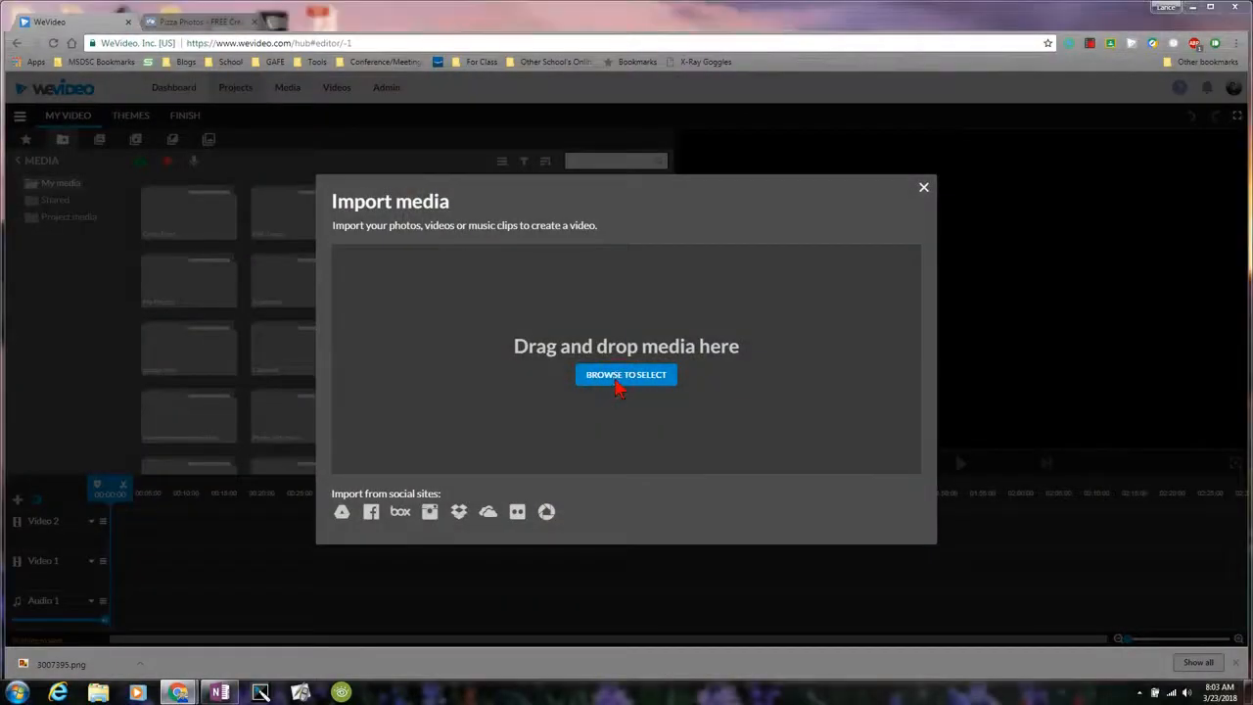
pyautogui.click(636, 377)
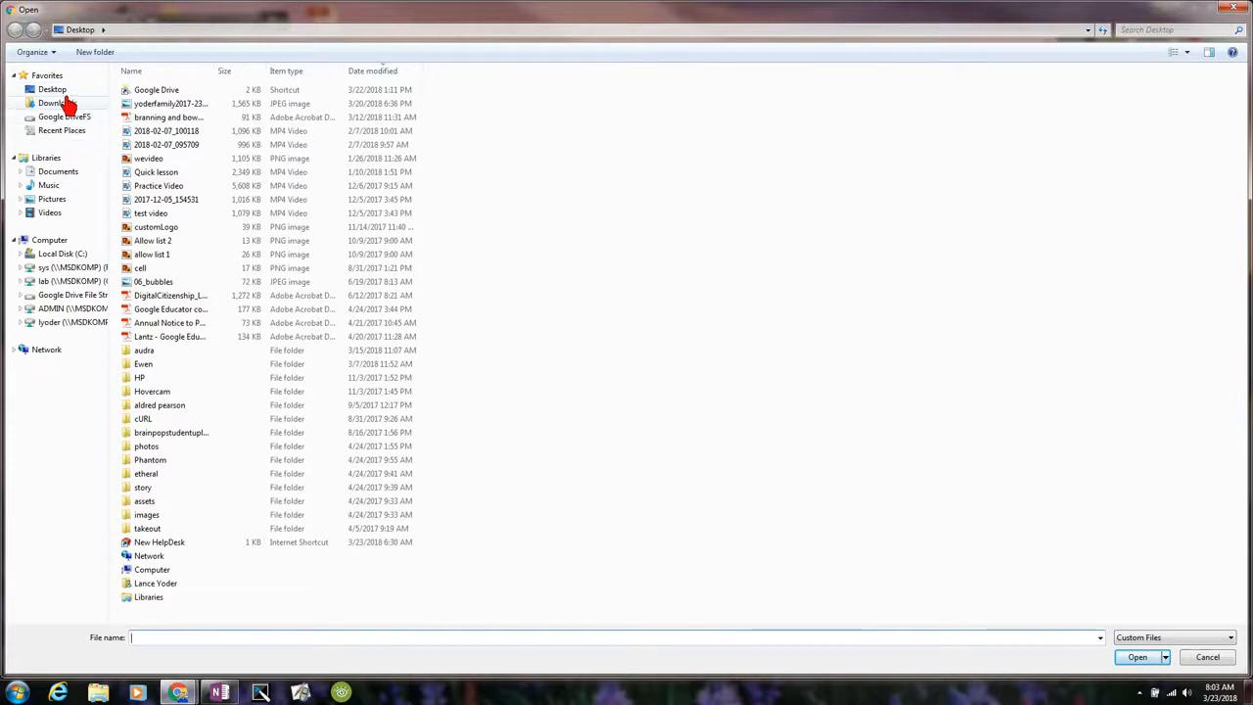
pyautogui.click(69, 104)
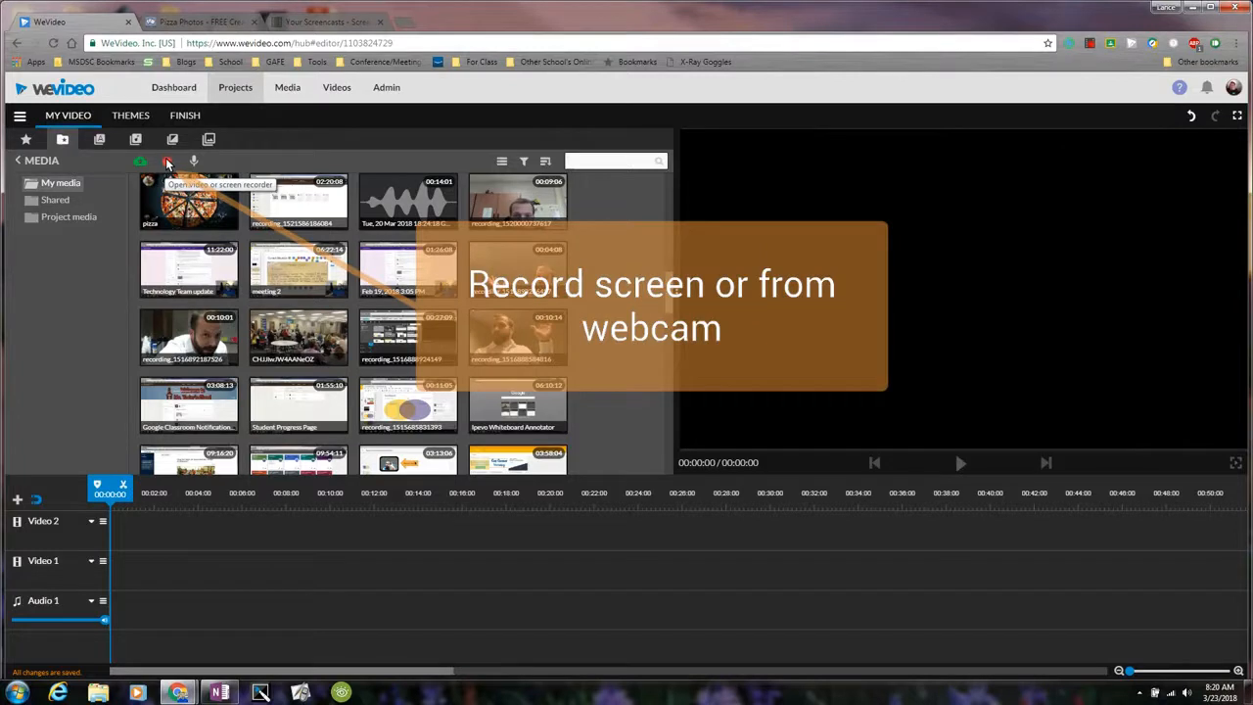
# Record a webcam clip with the HoverCam Solo8 camera and default microphone, and save it to My media
pyautogui.click(167, 163)
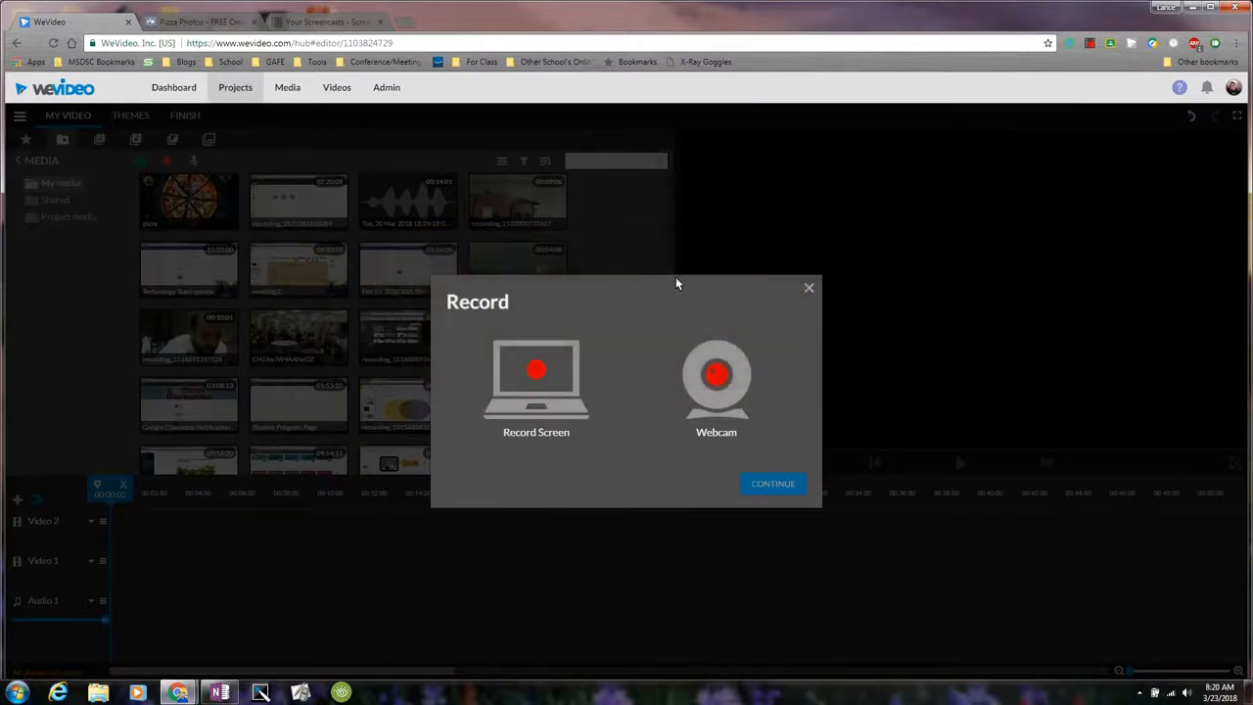
pyautogui.click(702, 388)
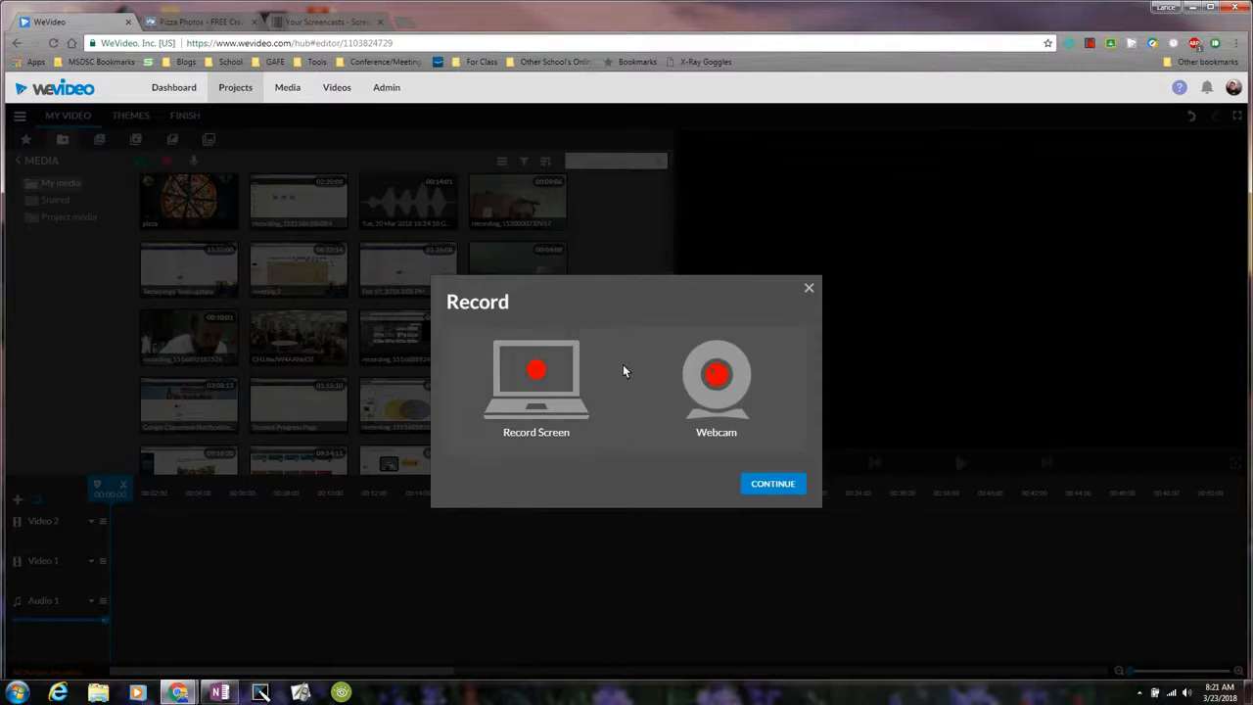
pyautogui.click(764, 483)
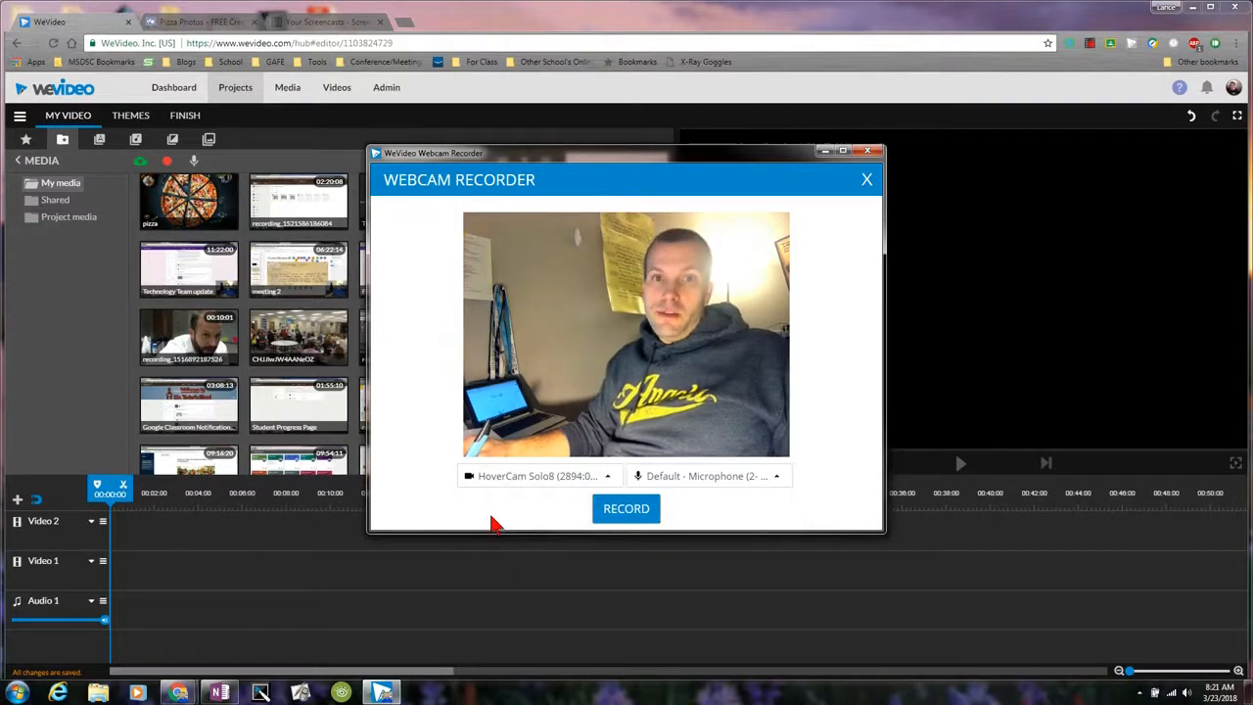
pyautogui.click(621, 516)
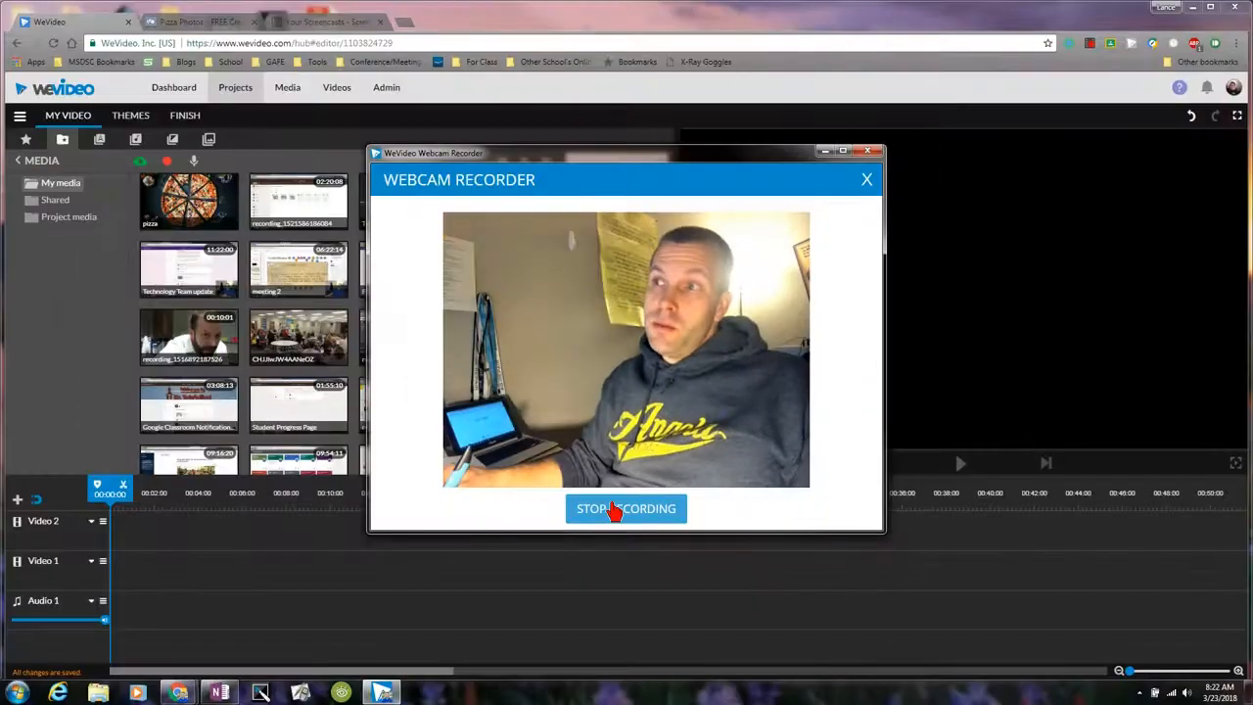
pyautogui.click(611, 510)
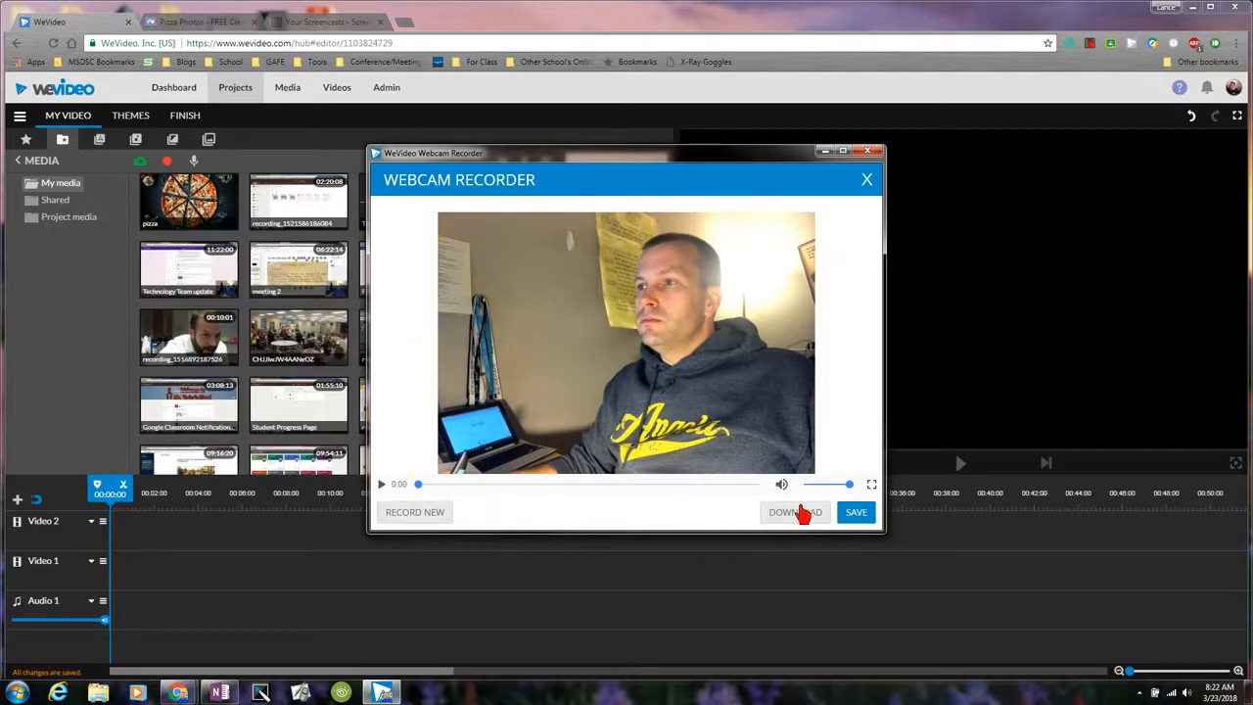
pyautogui.click(855, 515)
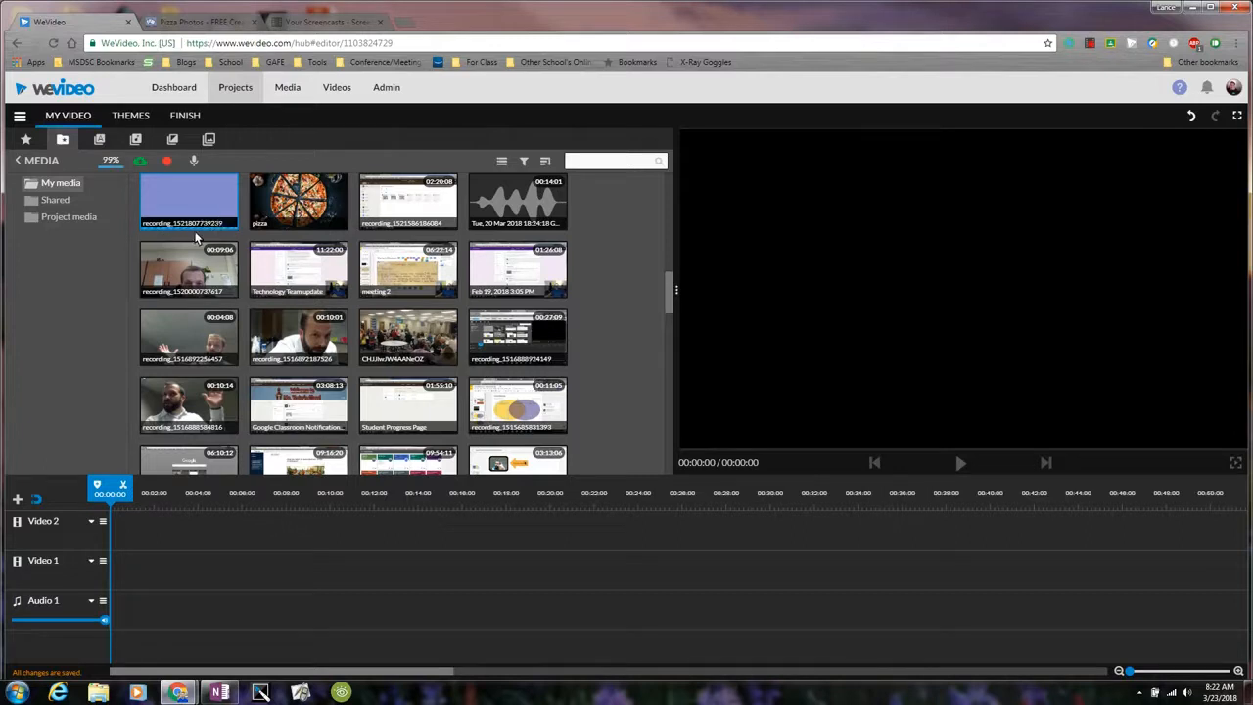
# Open the pizza photo in My media for renaming and save its name as pizza
pyautogui.click(290, 211)
pyautogui.rightClick(294, 212)
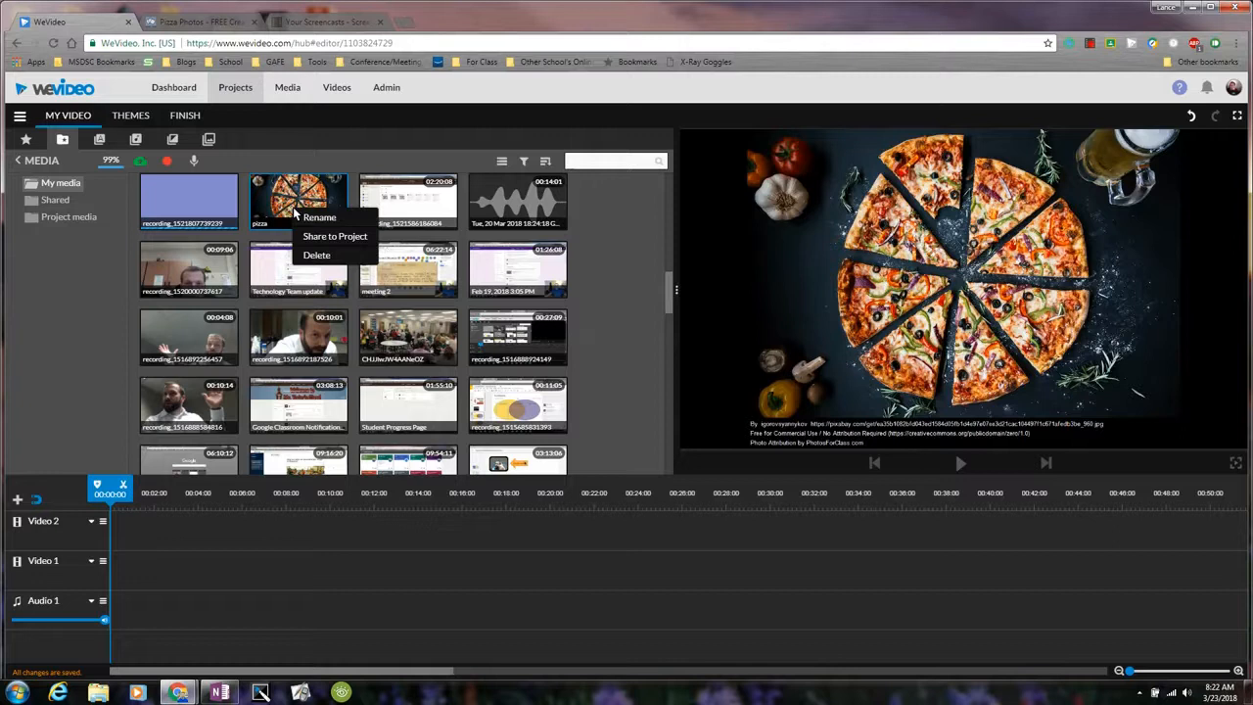
pyautogui.click(315, 218)
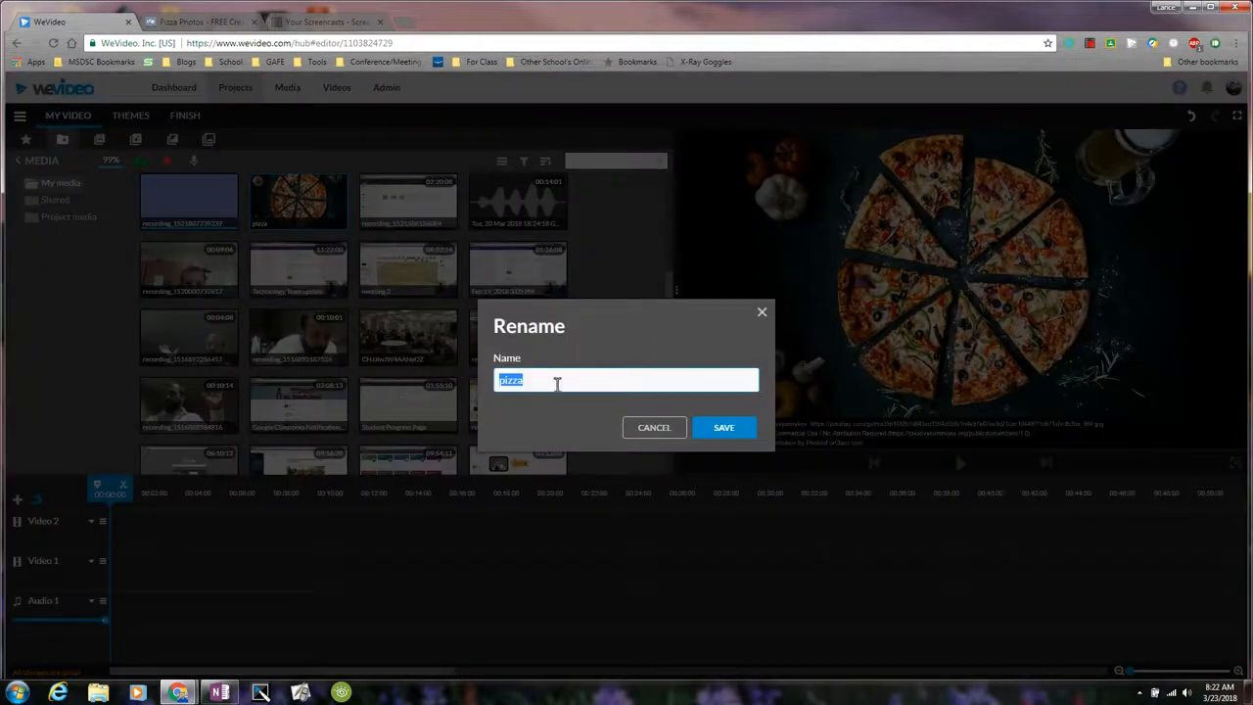
pyautogui.click(721, 427)
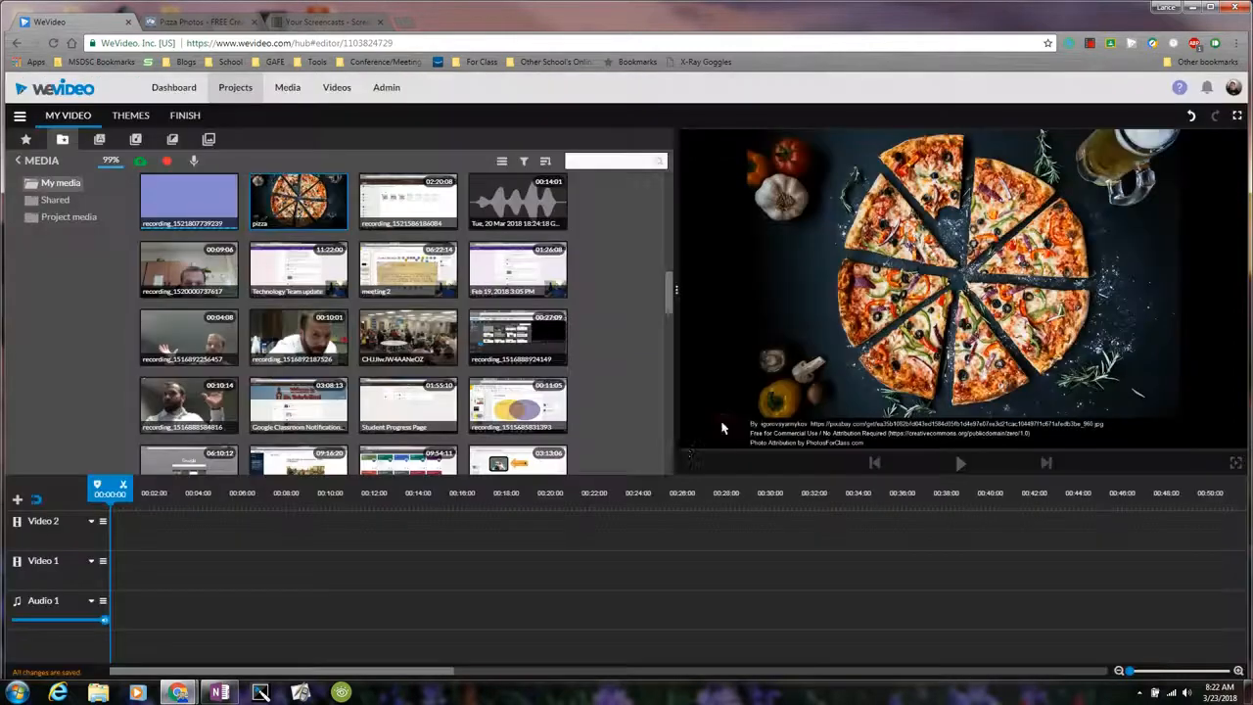
pyautogui.click(199, 204)
pyautogui.rightClick(201, 205)
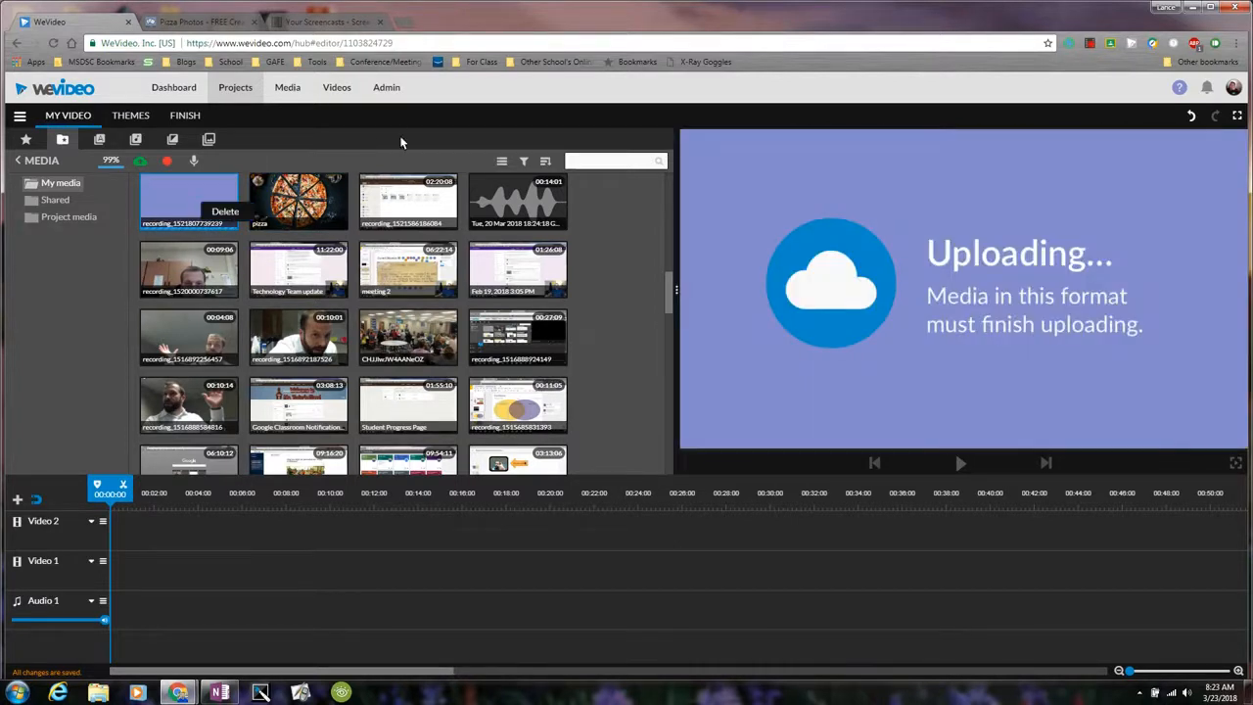
pyautogui.click(385, 156)
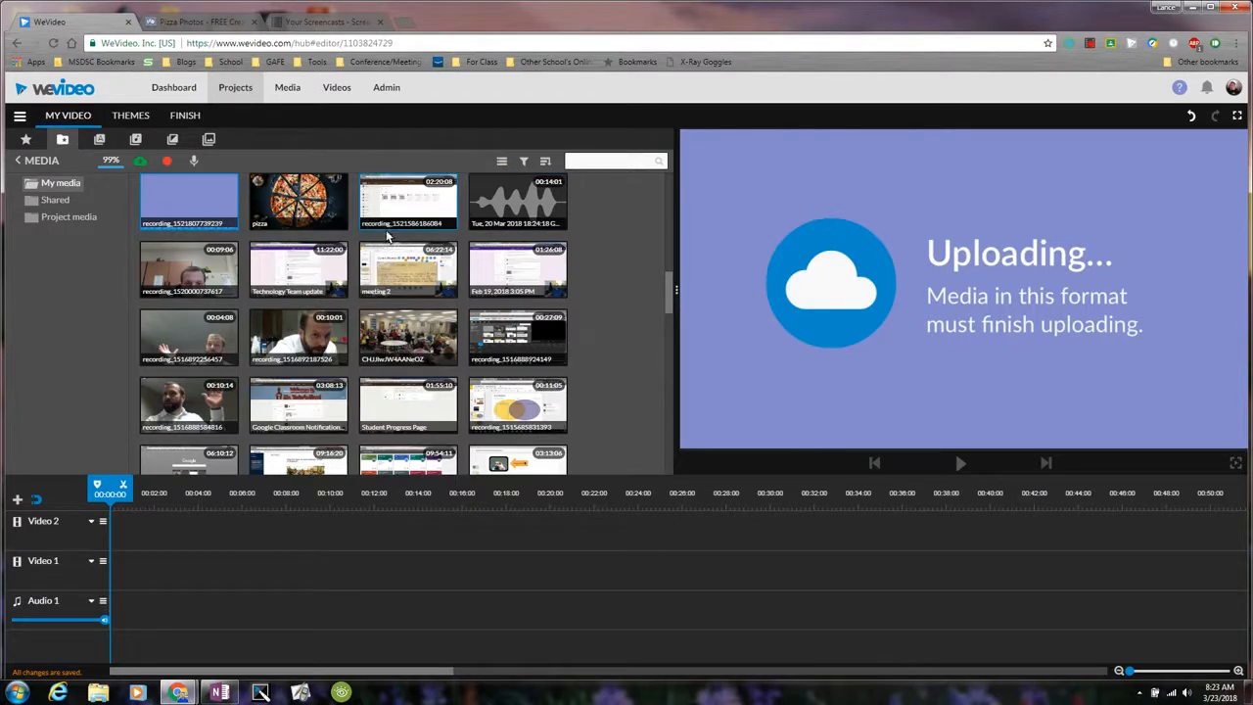
# Share the pizza photo from My media to the current project's media folder
pyautogui.rightClick(295, 212)
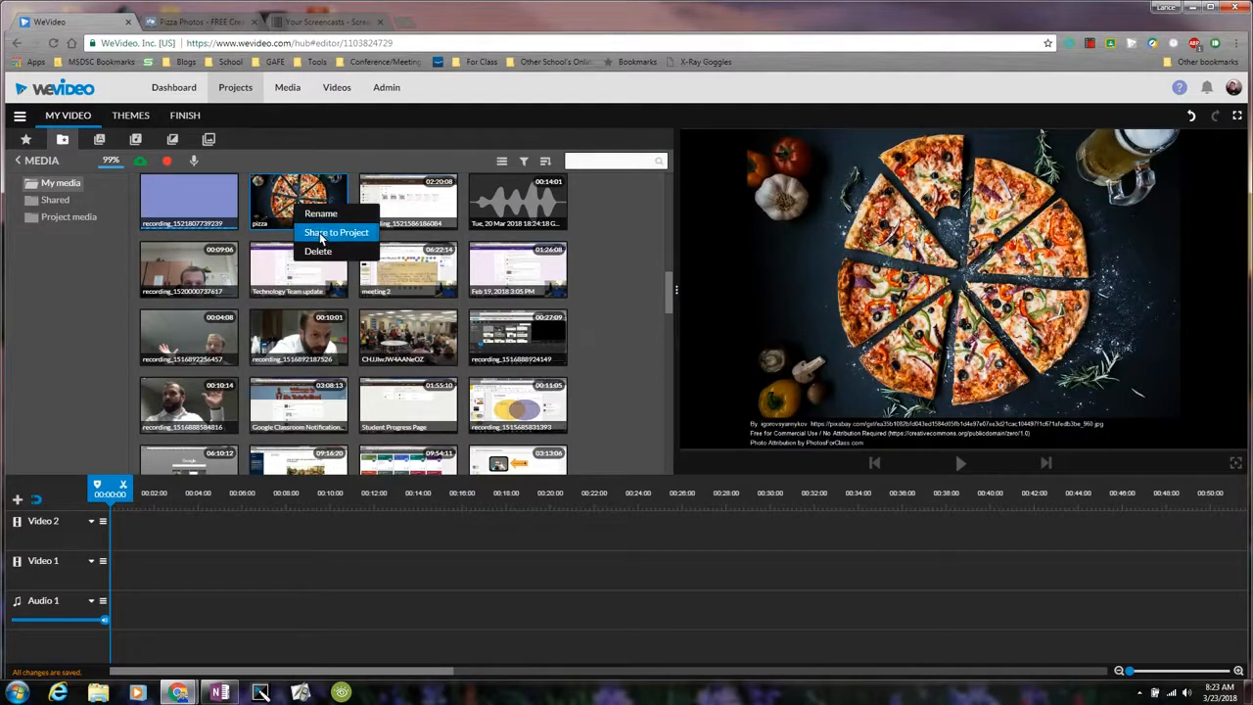
pyautogui.click(333, 233)
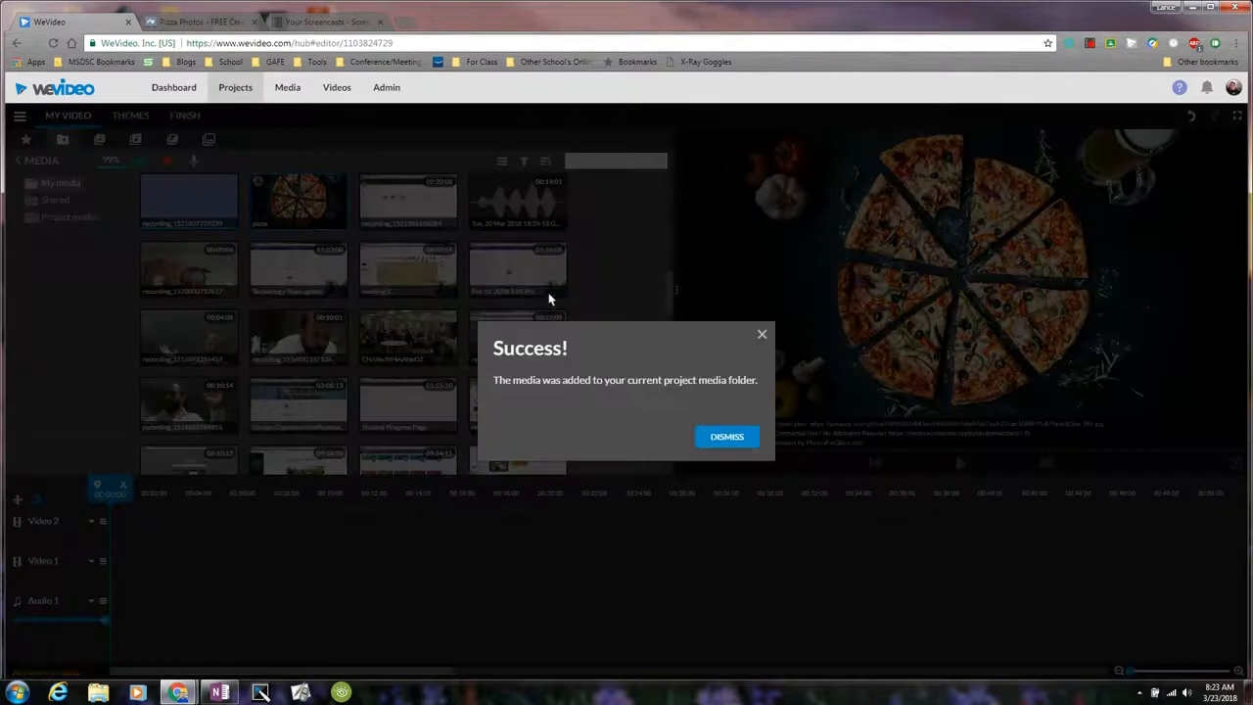
pyautogui.click(724, 435)
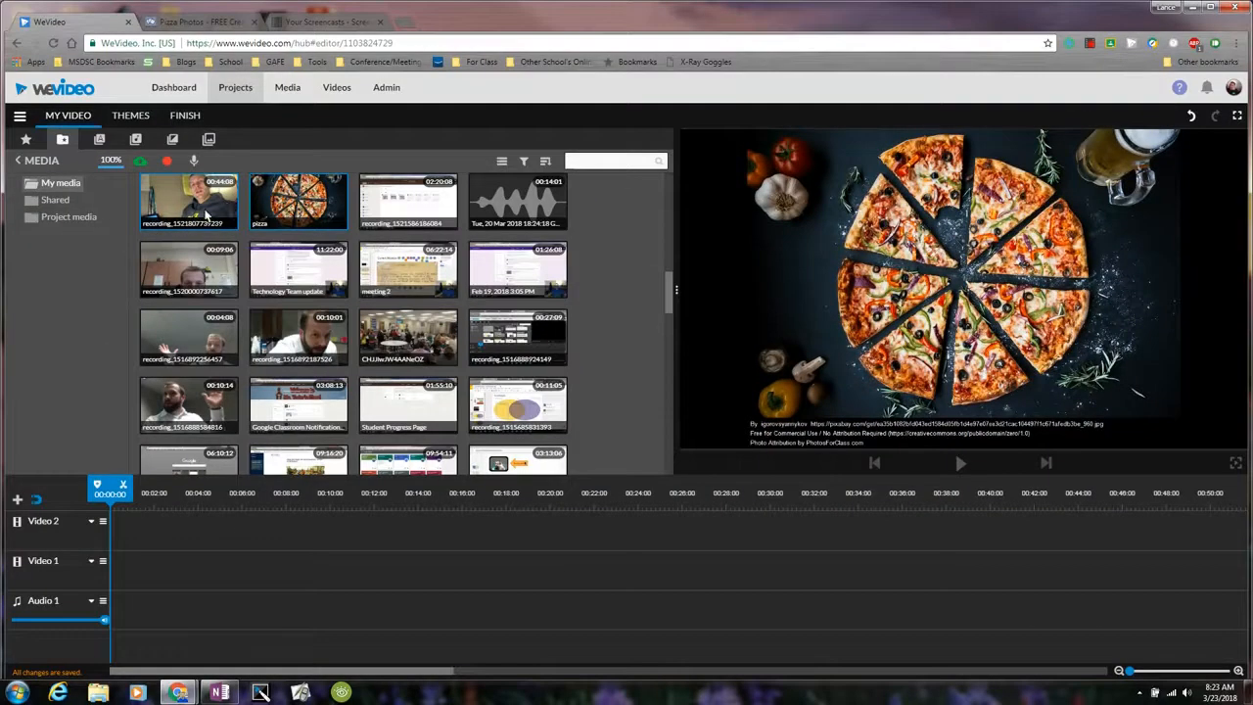
# Rename the new webcam recording in My media to Pizza Love
pyautogui.click(210, 215)
pyautogui.rightClick(217, 205)
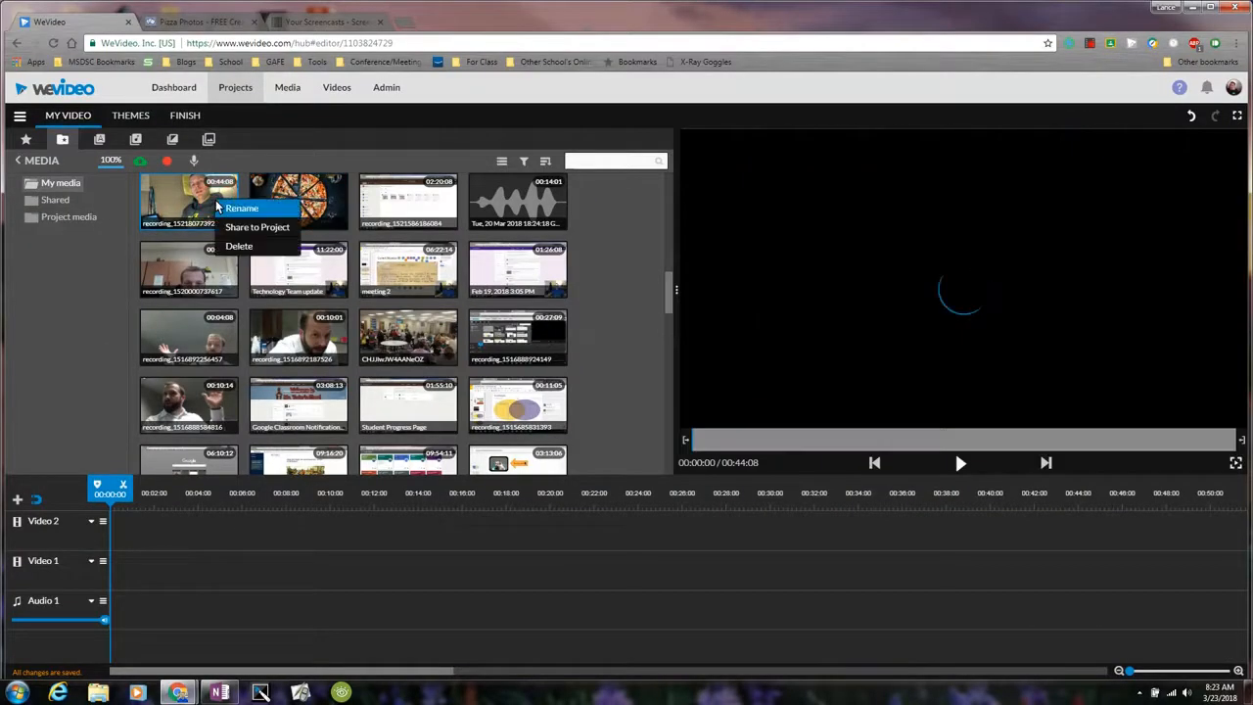
pyautogui.click(216, 205)
pyautogui.rightClick(208, 204)
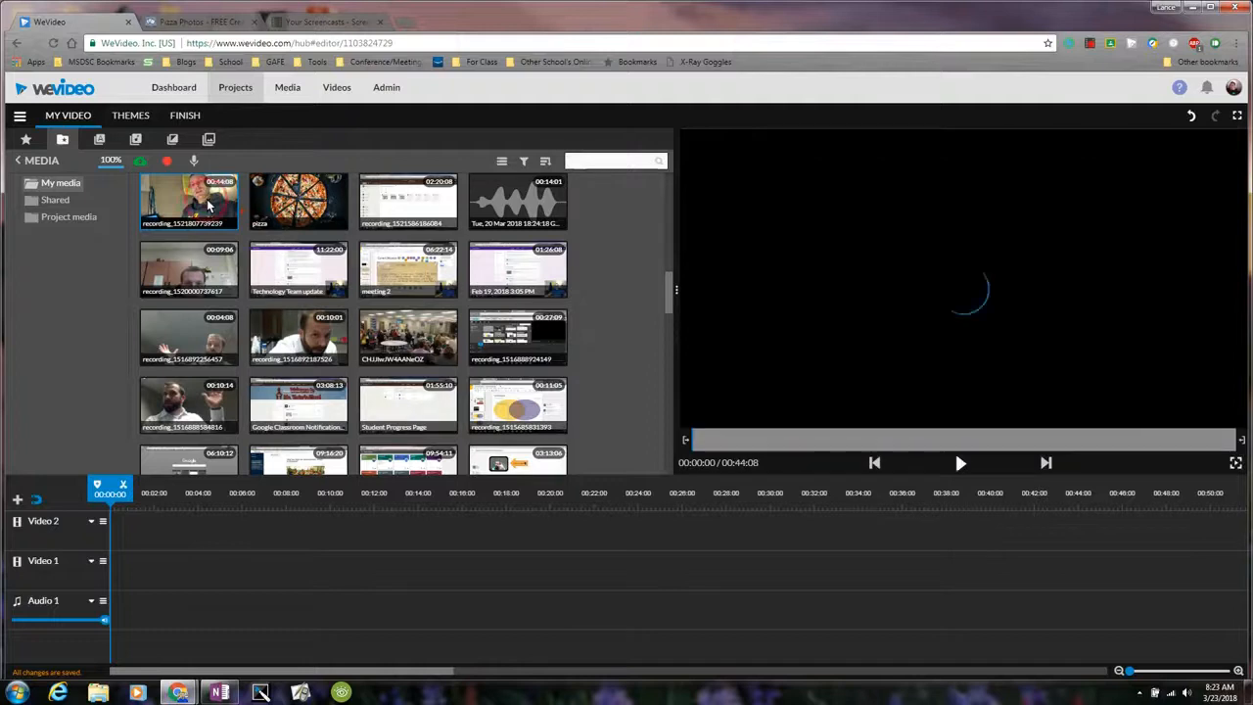
pyautogui.rightClick(207, 204)
pyautogui.click(225, 204)
pyautogui.write('Pizza Love')
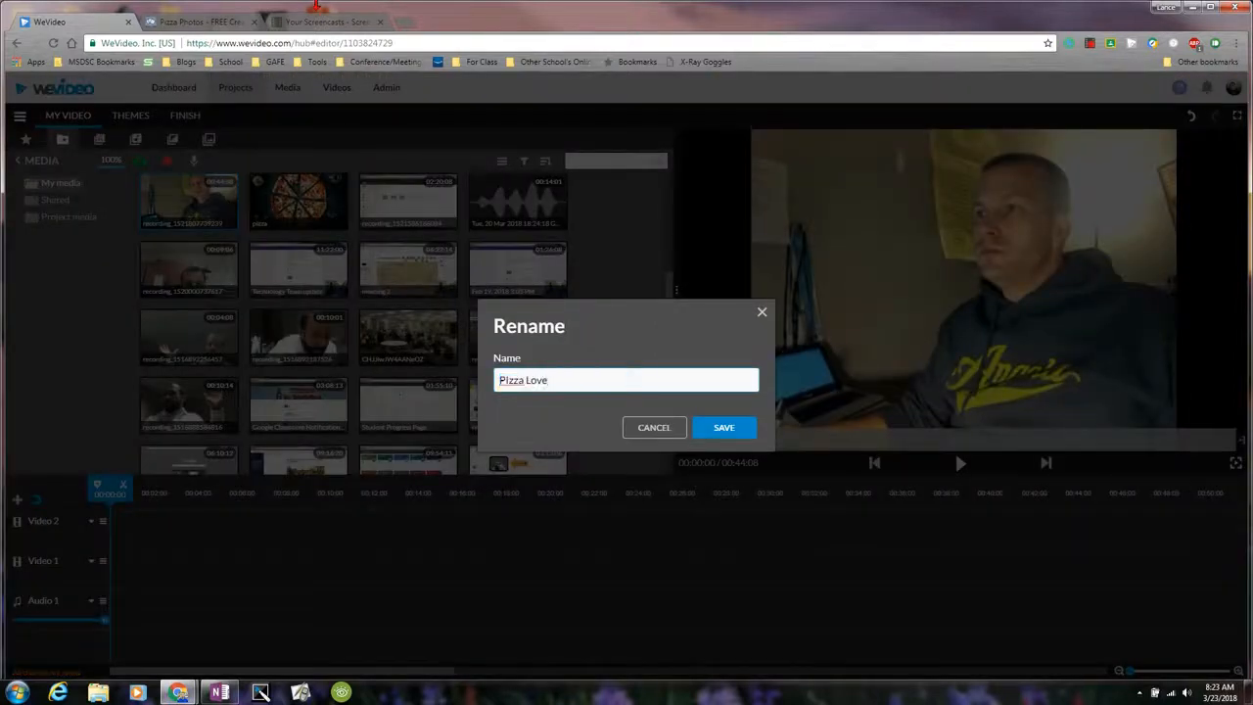
pyautogui.press('Return')
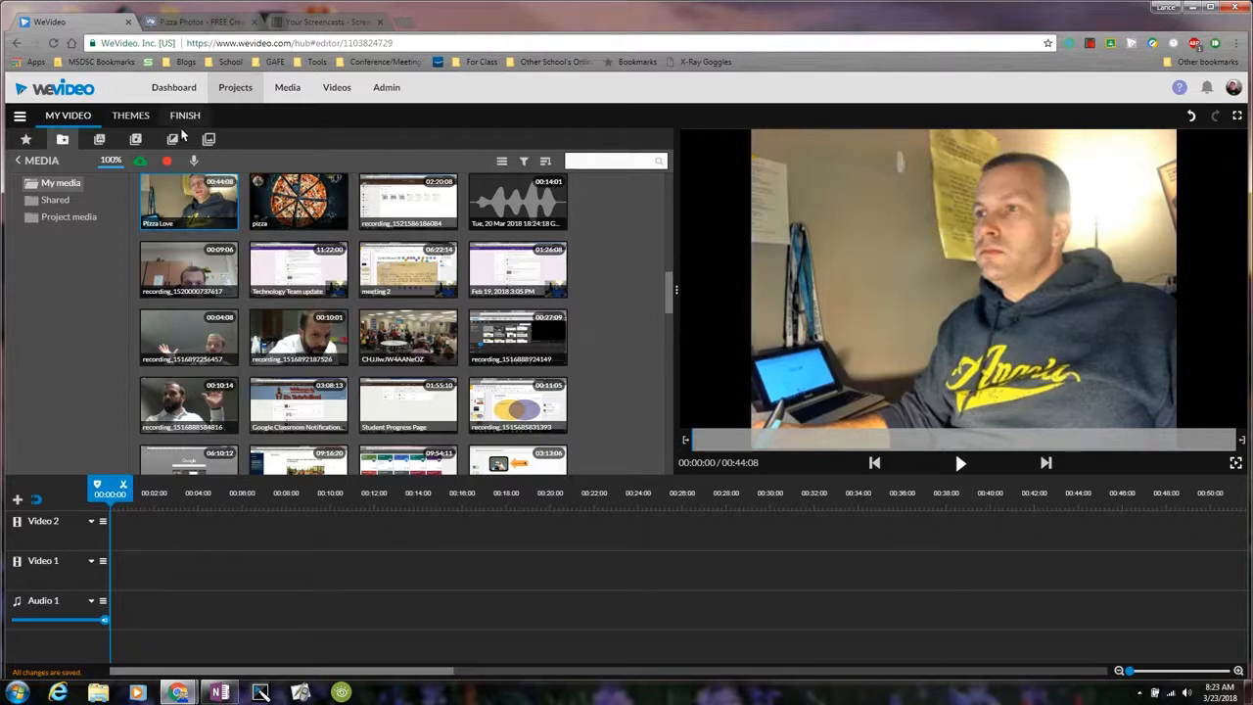
# Share the Pizza Love clip to the current project's media folder and place it at the start of the Video 1 track
pyautogui.rightClick(202, 200)
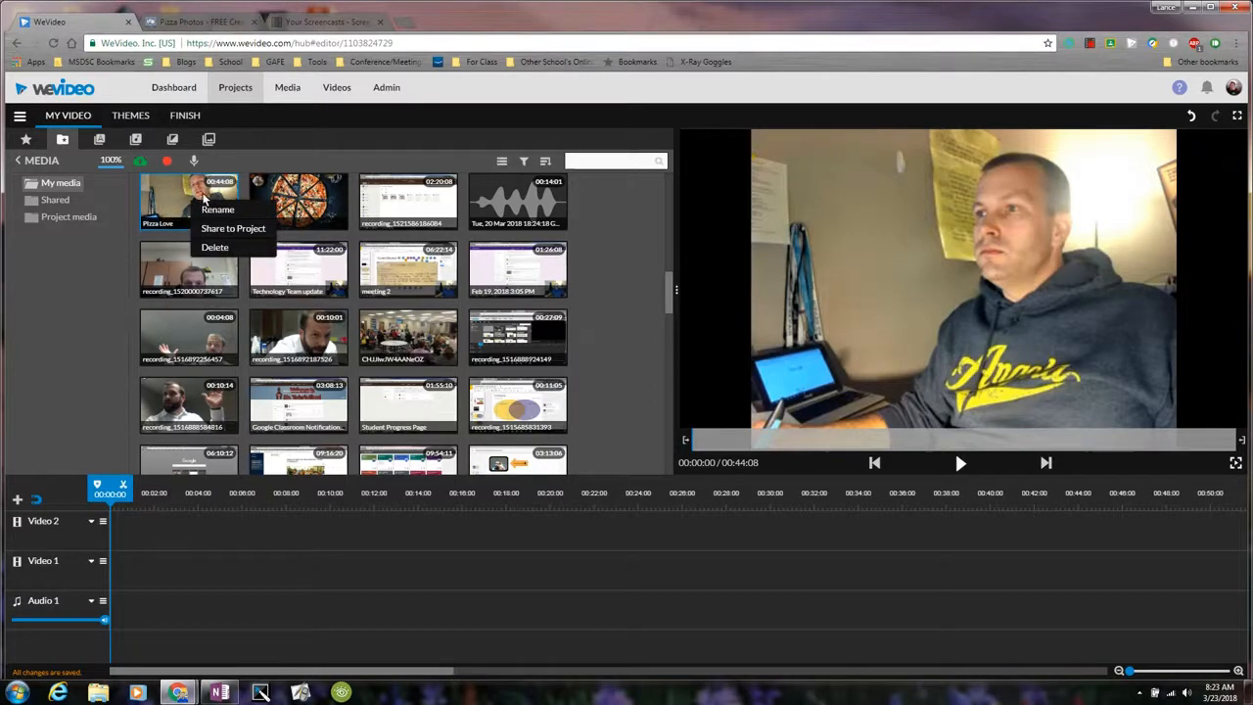
pyautogui.click(233, 228)
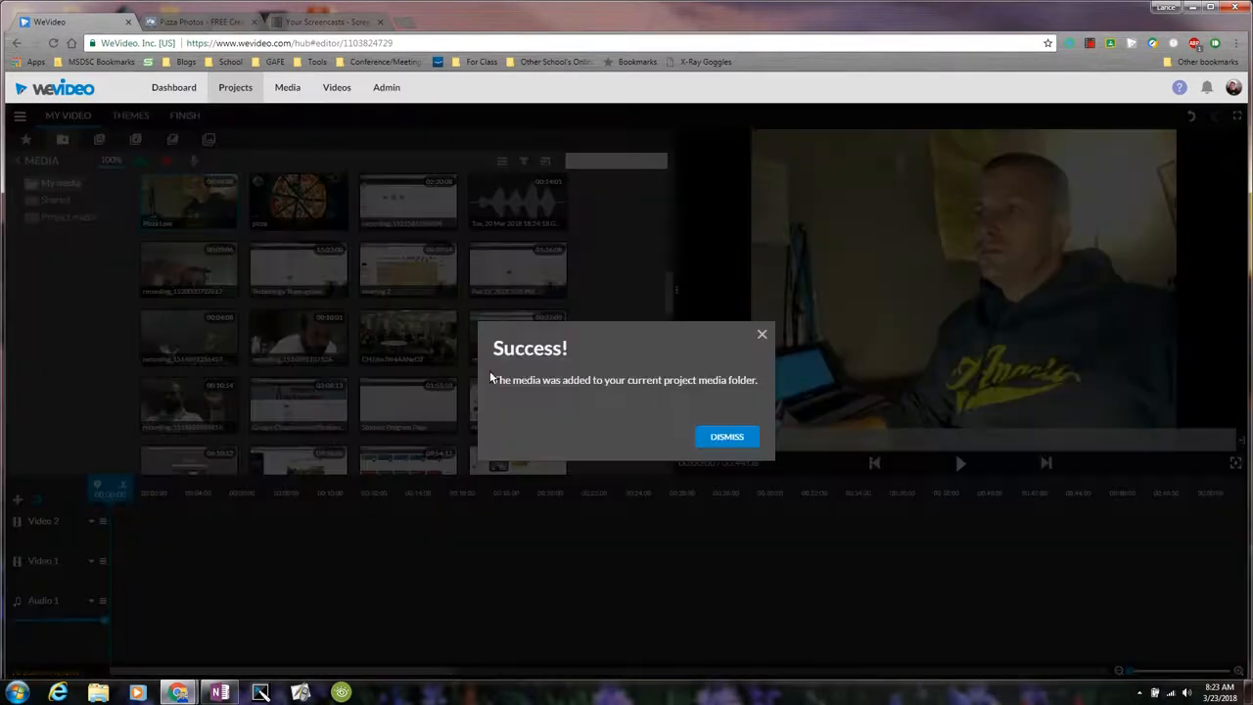
pyautogui.click(727, 438)
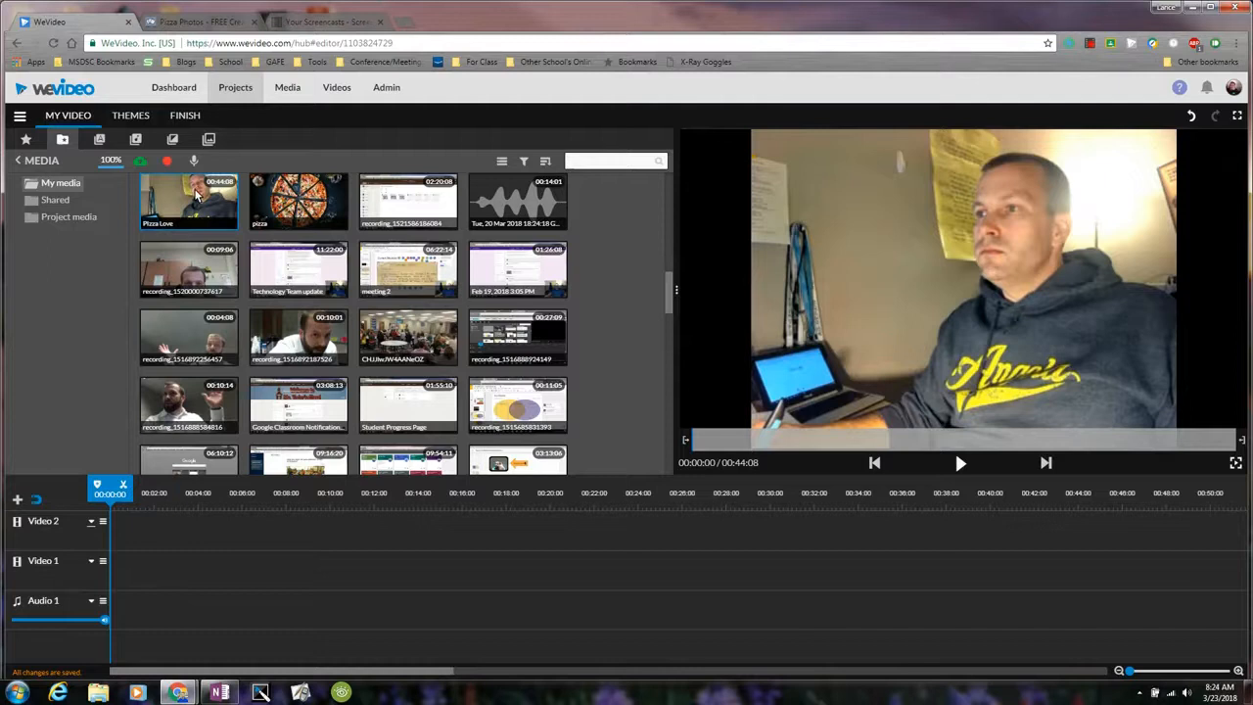
pyautogui.moveTo(196, 203); pyautogui.dragTo(126, 585)
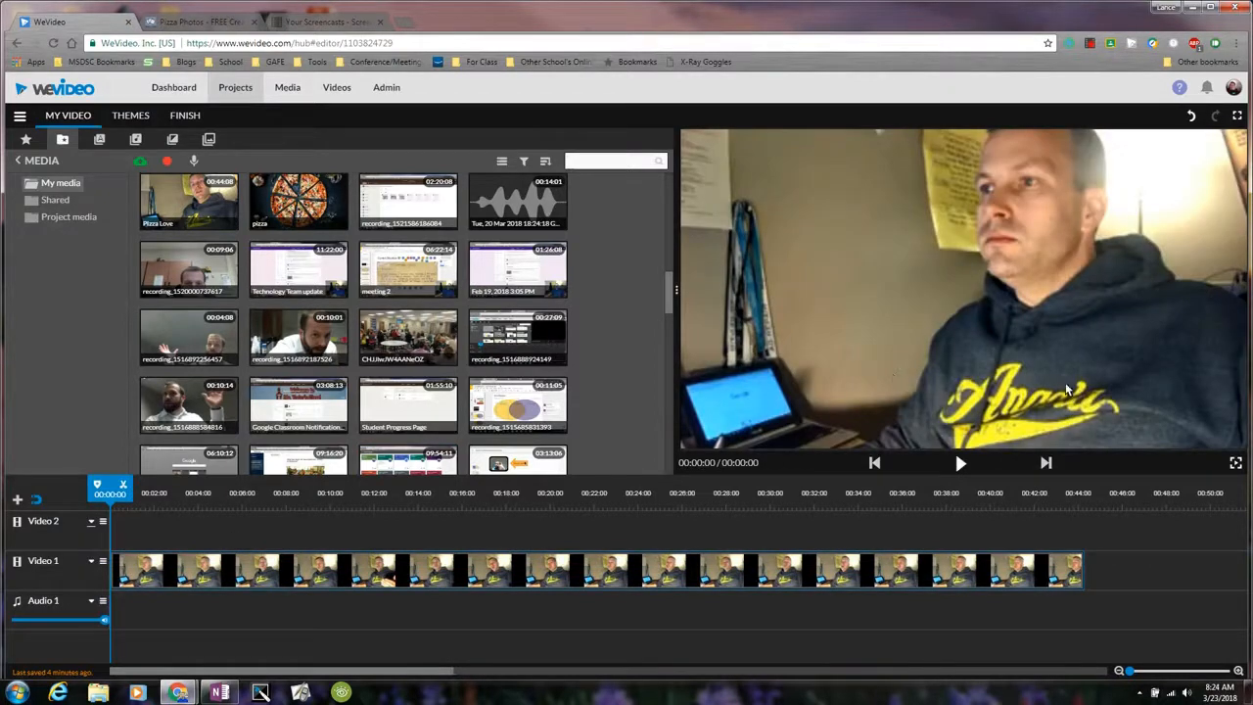
# Examine the Pizza Love clip on the timeline at several zoom levels, both wider and closer
pyautogui.click(1118, 671)
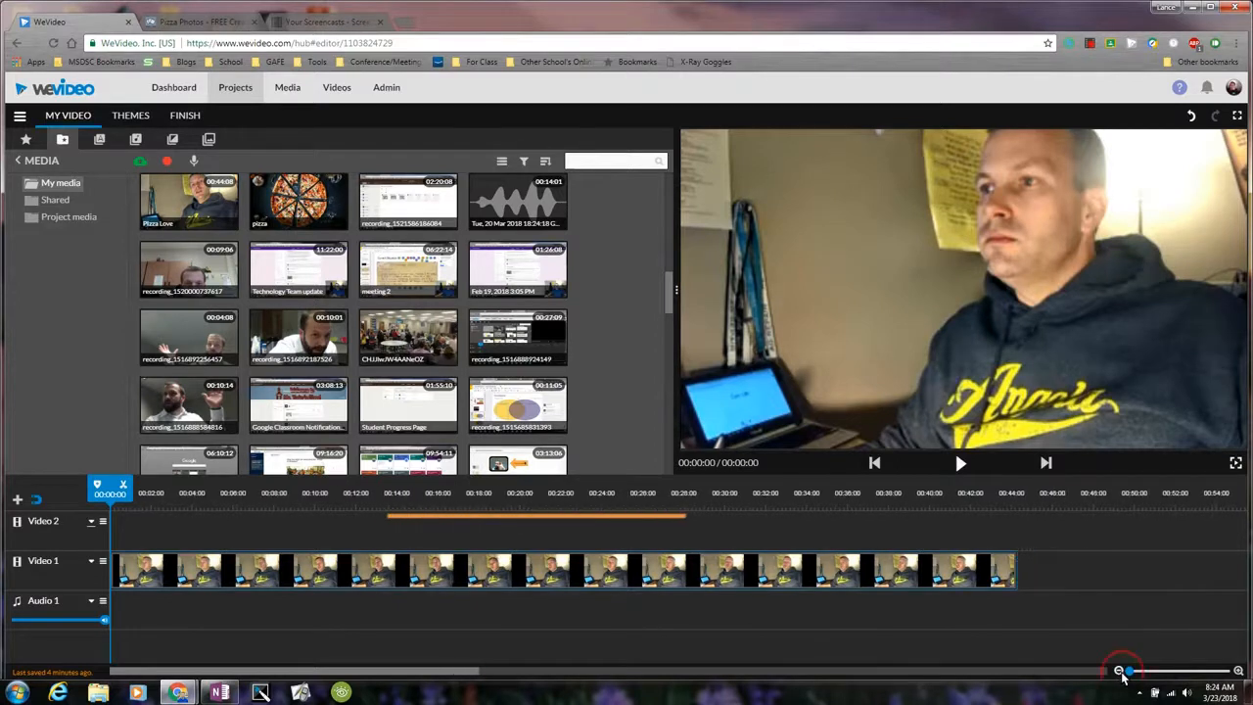
pyautogui.moveTo(1124, 670); pyautogui.dragTo(1128, 669)
pyautogui.click(1238, 671)
pyautogui.click(1238, 672)
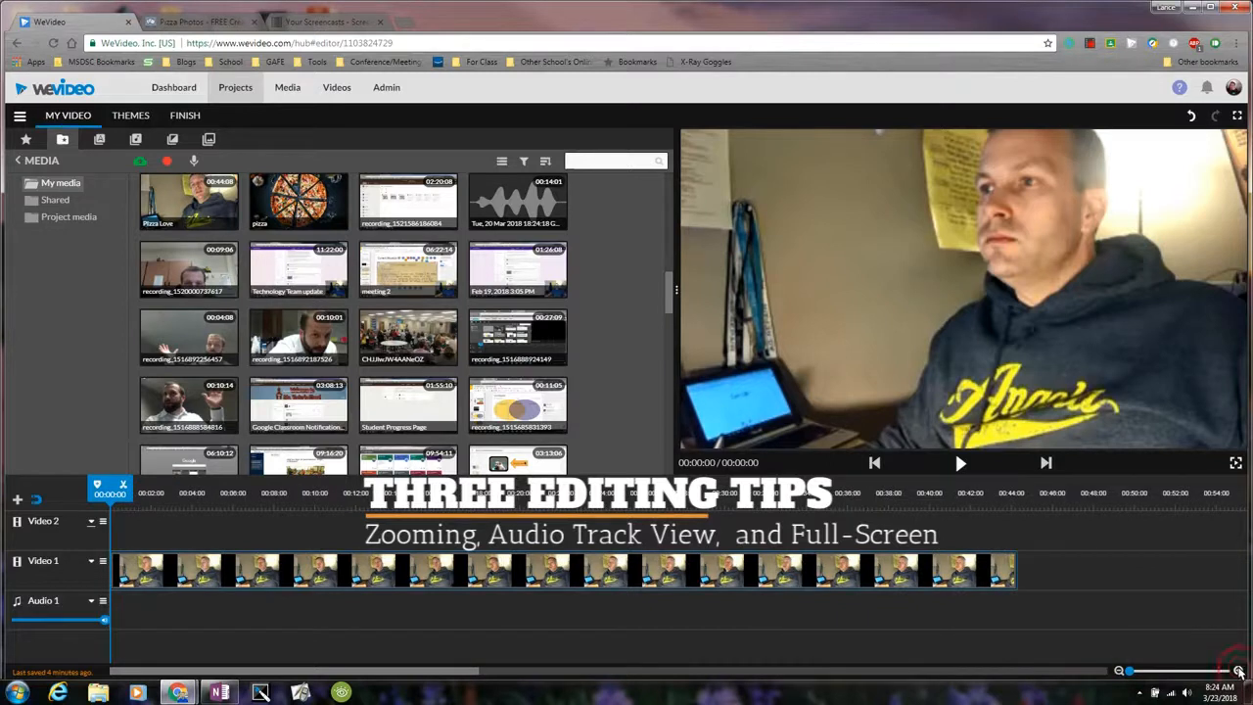
pyautogui.click(1120, 671)
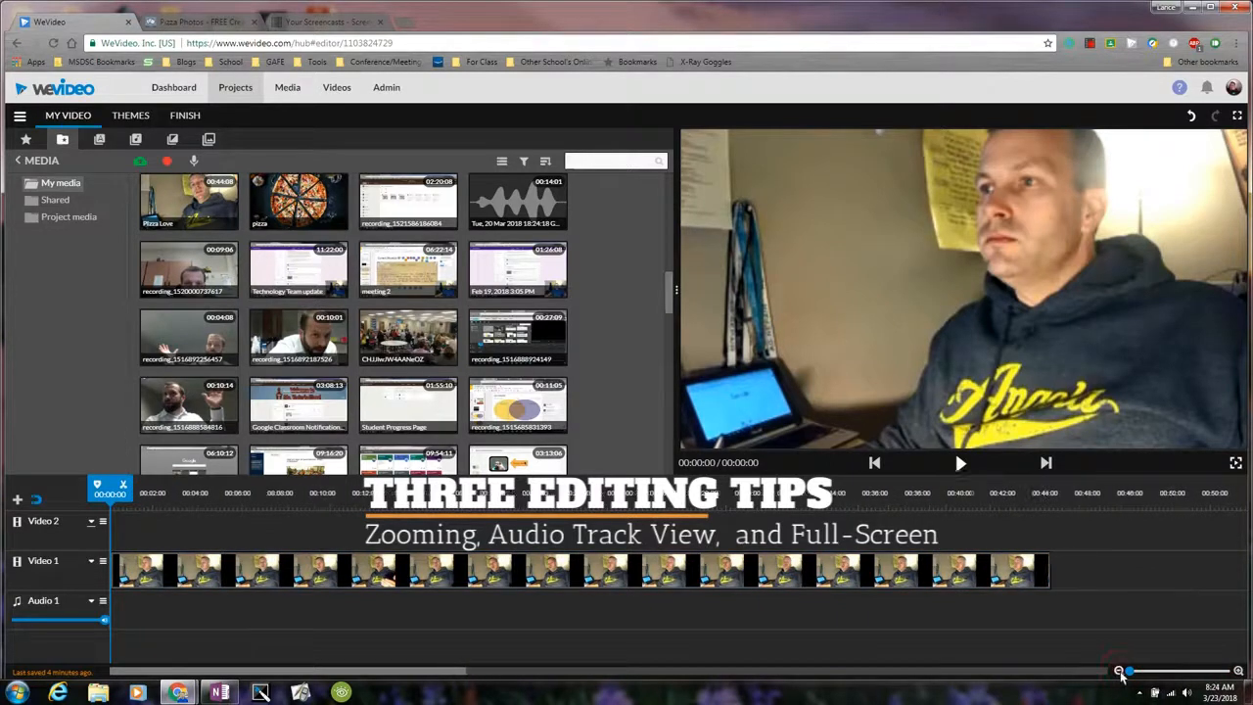
pyautogui.click(1119, 671)
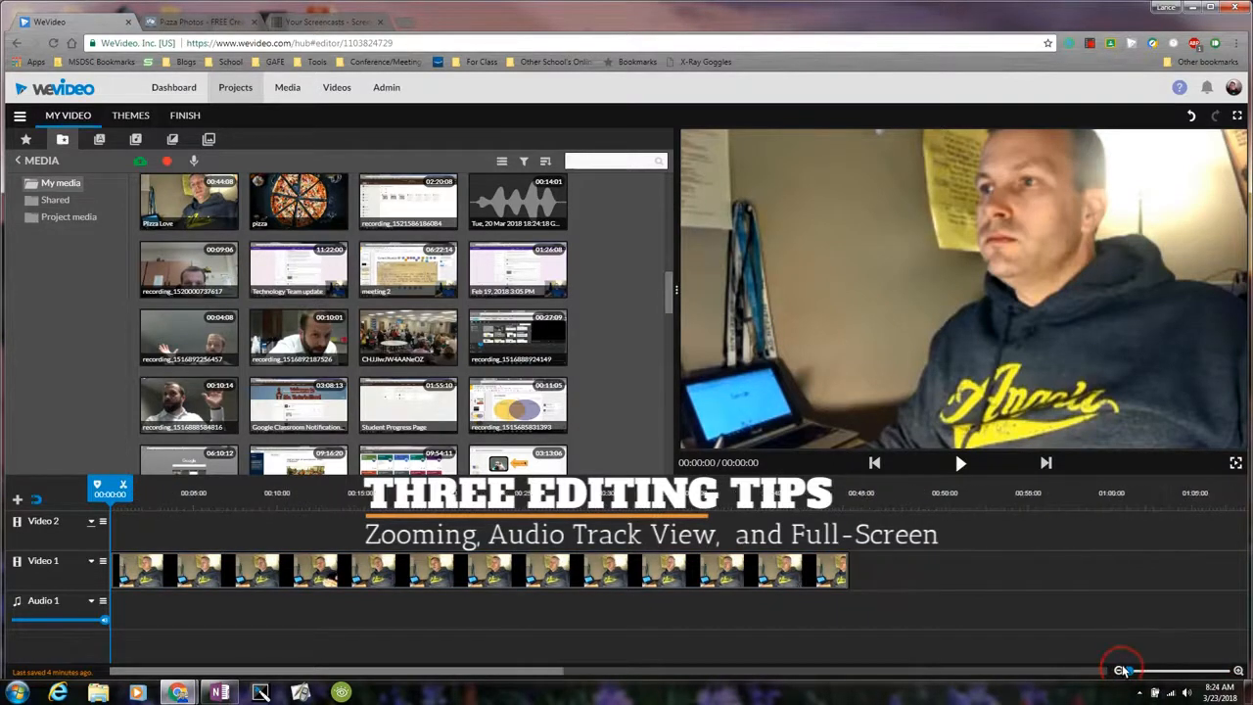
pyautogui.click(1238, 671)
pyautogui.click(1238, 671)
pyautogui.click(1237, 671)
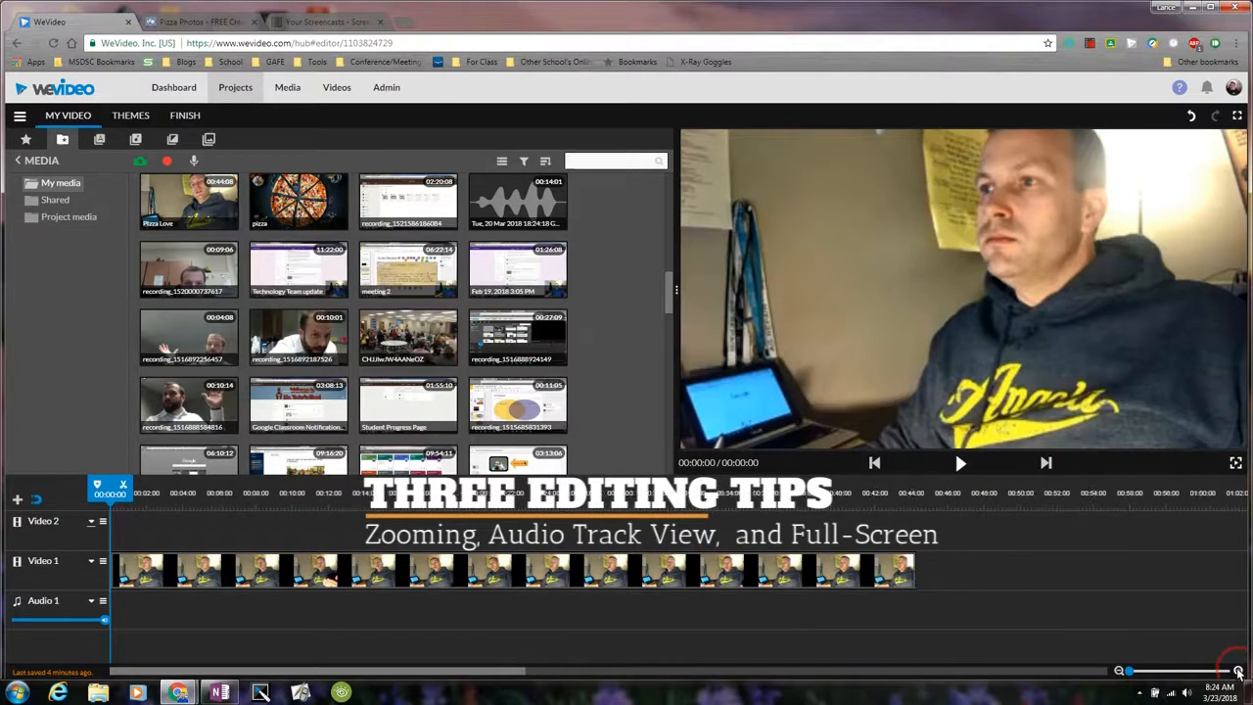
pyautogui.click(1238, 671)
pyautogui.click(1238, 672)
pyautogui.click(1238, 671)
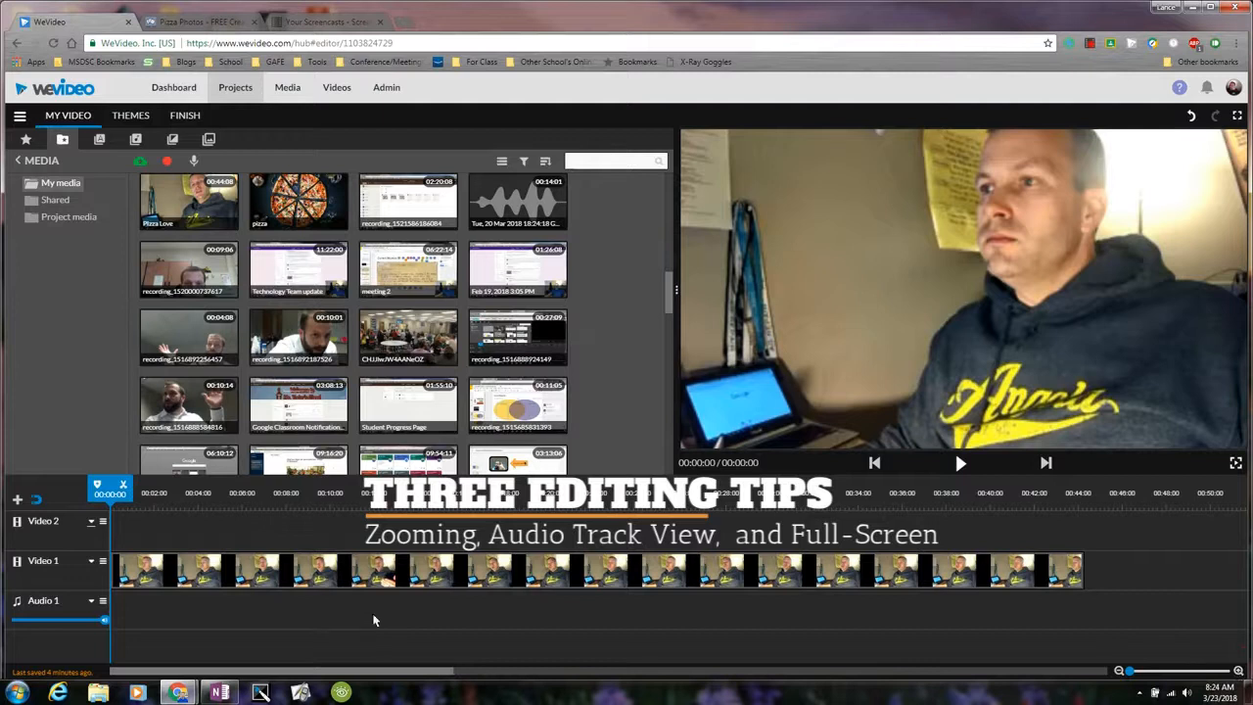
# Set the Video 1 track to its tallest height to show the clip's audio waveform, stretched across the timeline
pyautogui.click(91, 565)
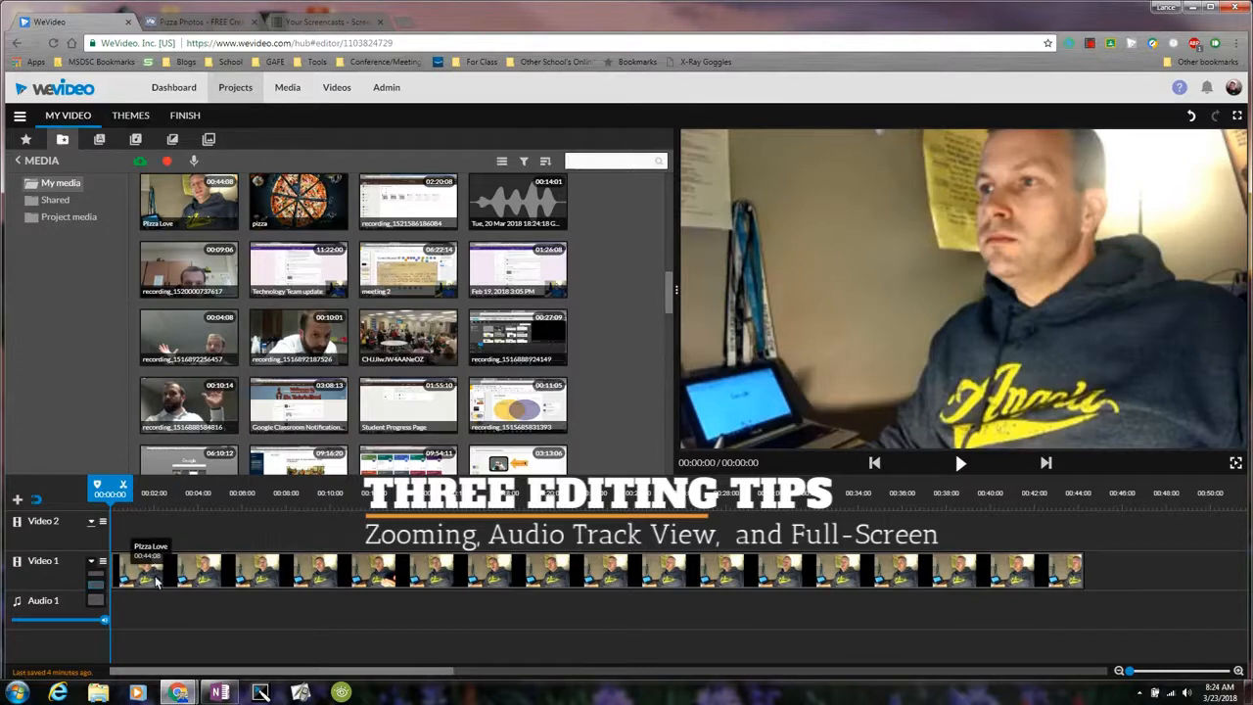
pyautogui.click(95, 600)
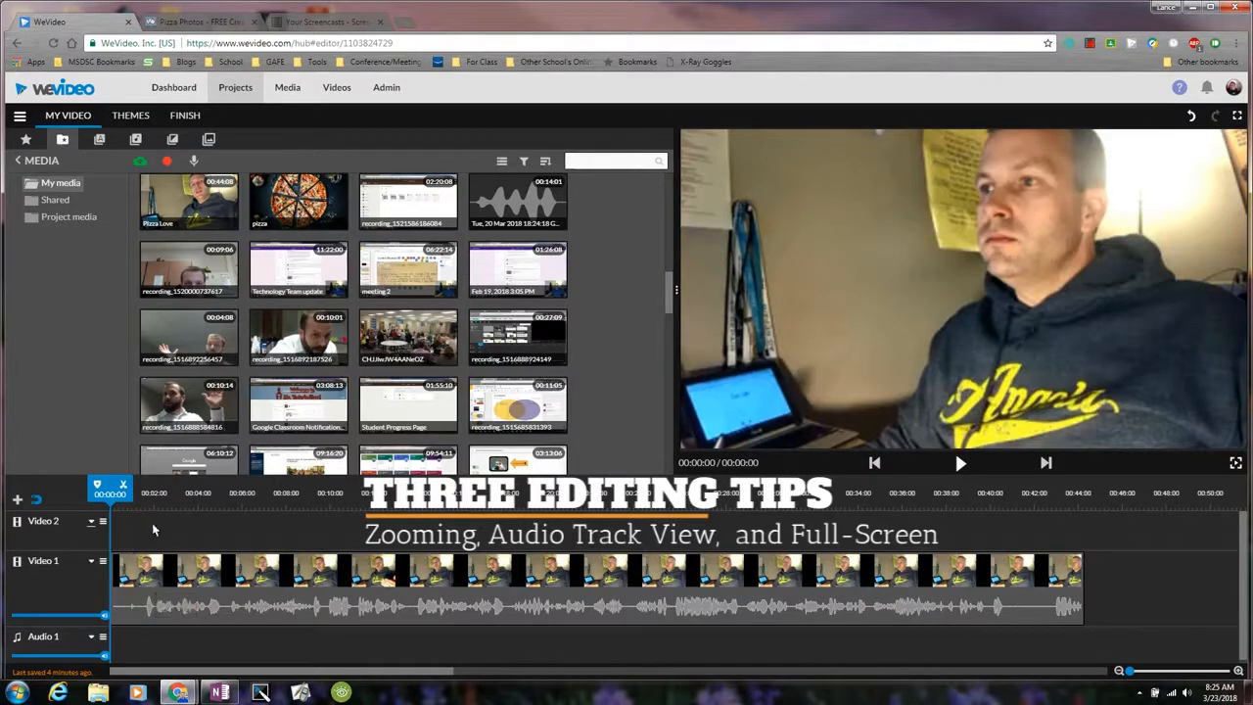
pyautogui.click(1237, 671)
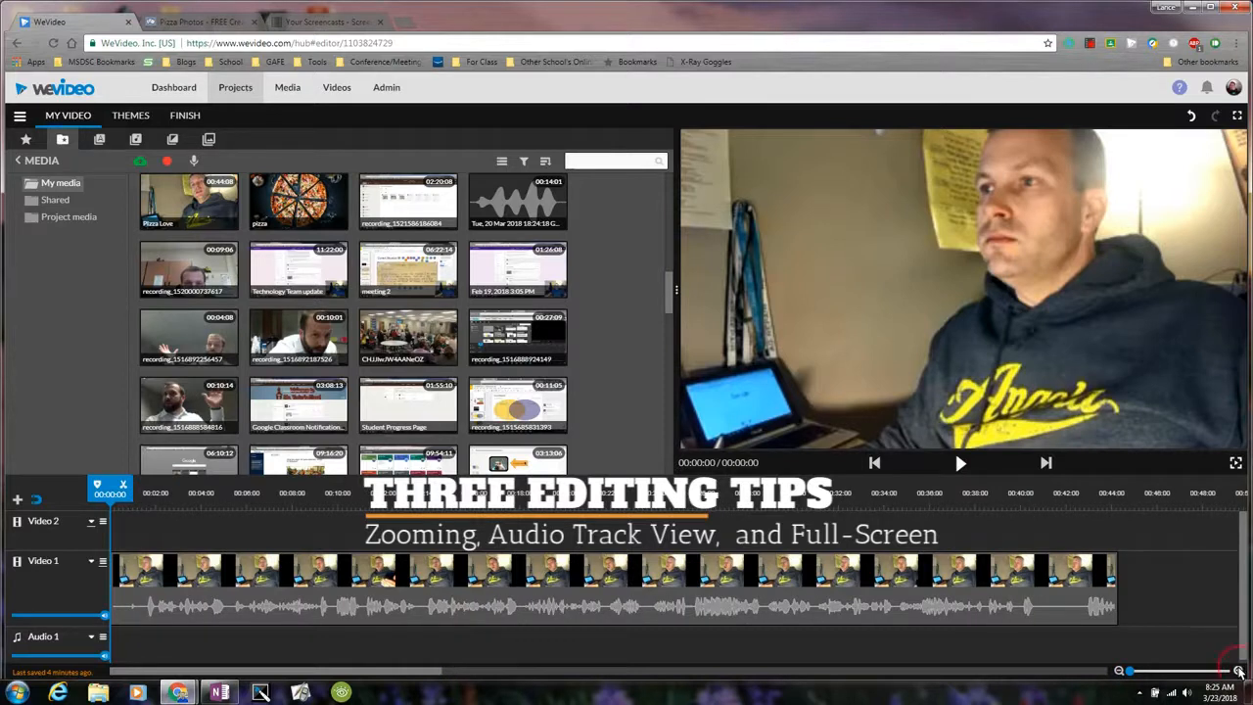
pyautogui.click(1237, 670)
pyautogui.click(1237, 670)
pyautogui.click(1237, 670)
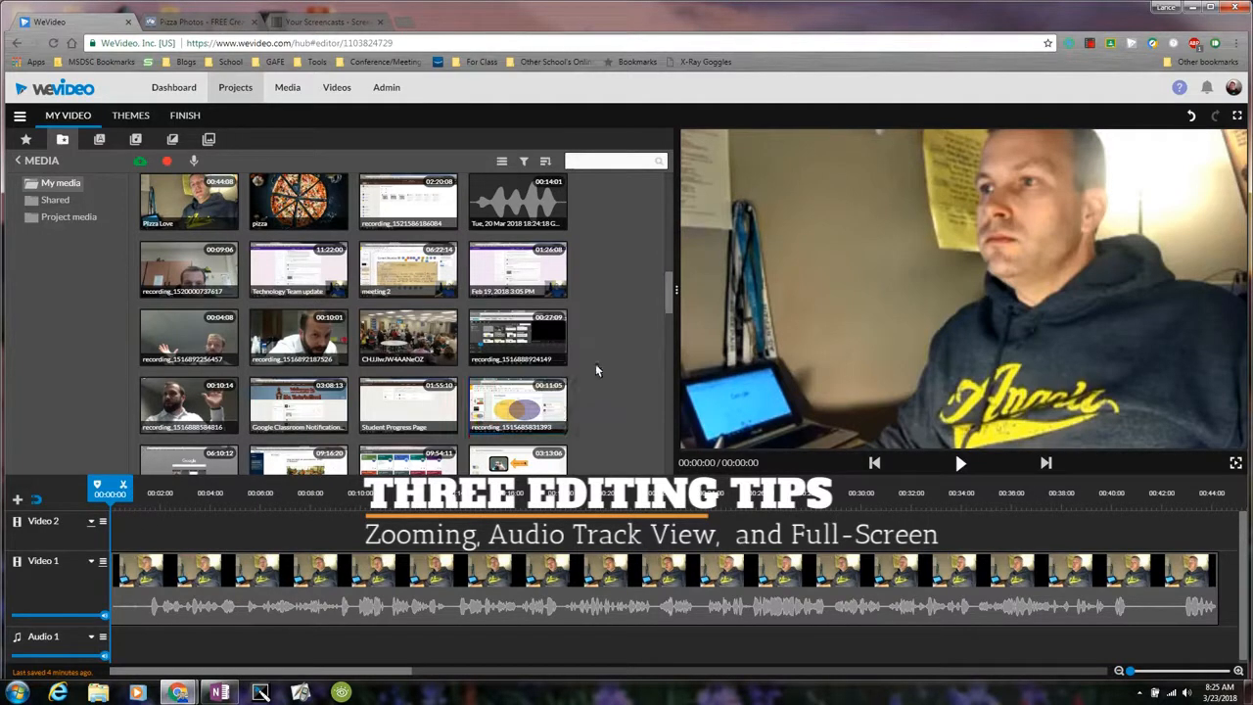
# View the editor in full screen and return to the normal browser view
pyautogui.click(1238, 117)
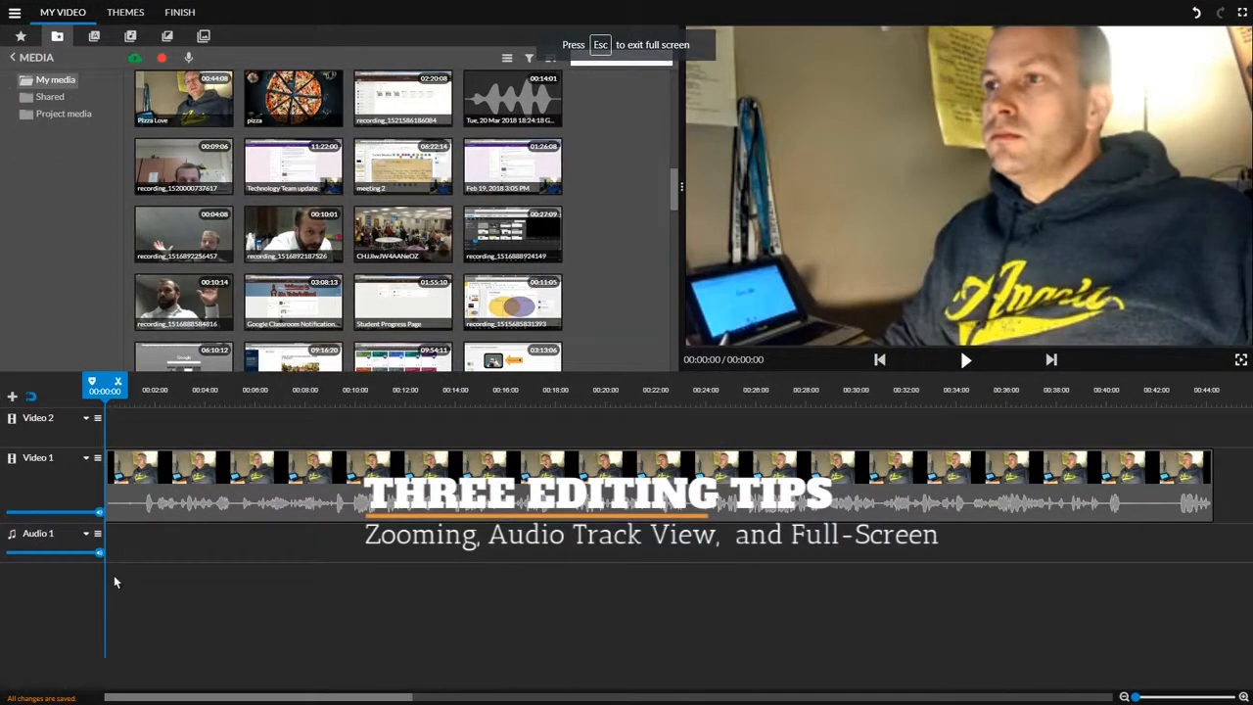
pyautogui.press('Escape')
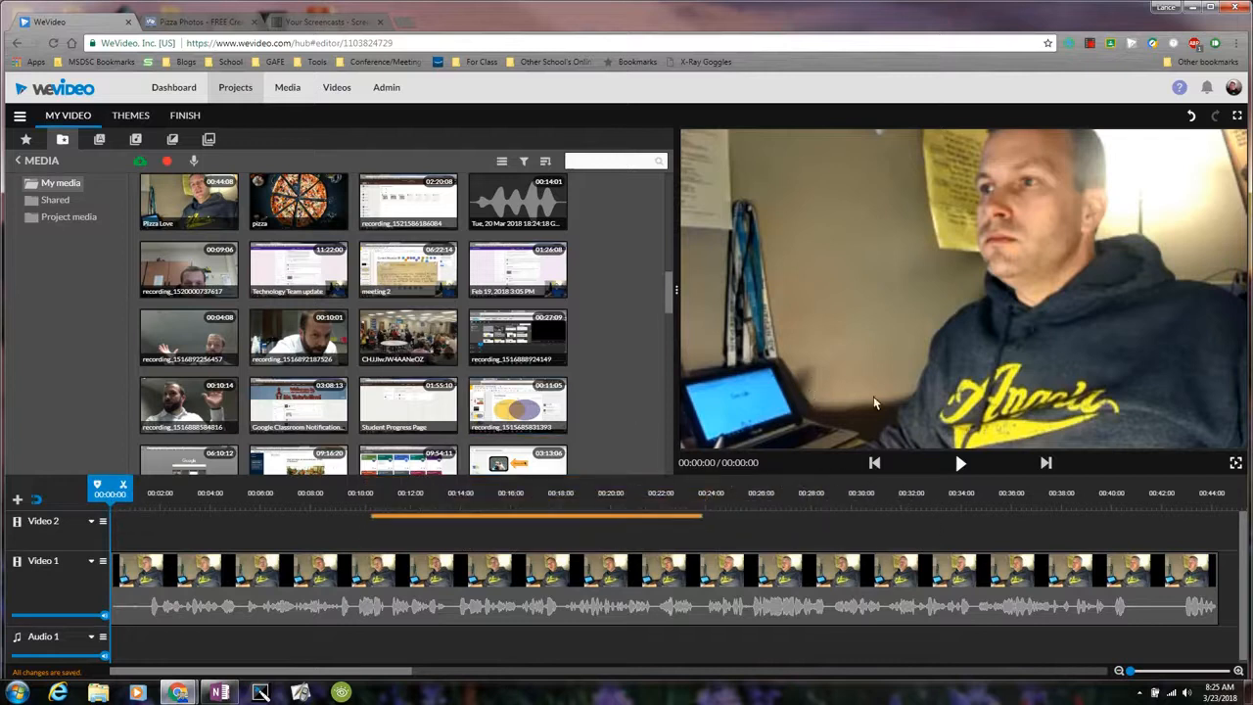
# Play the clip's opening to find where the speech starts, and split the clip at 00:01:06
pyautogui.click(962, 464)
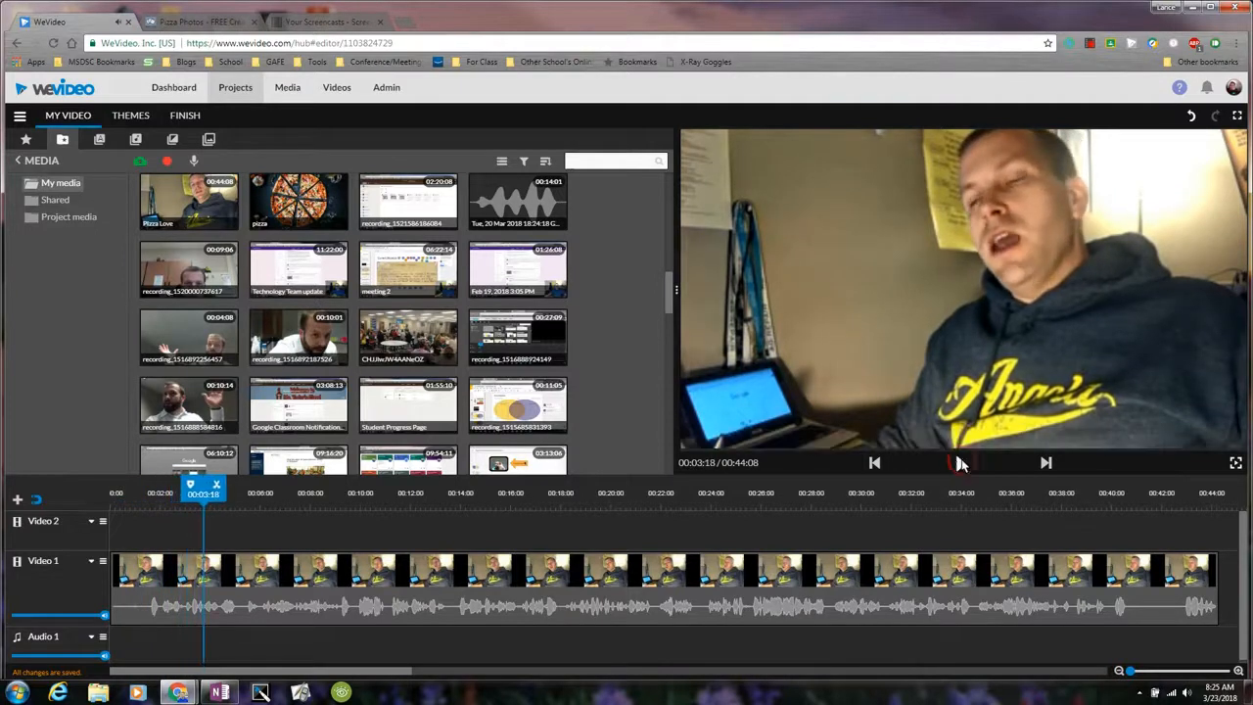
pyautogui.click(962, 464)
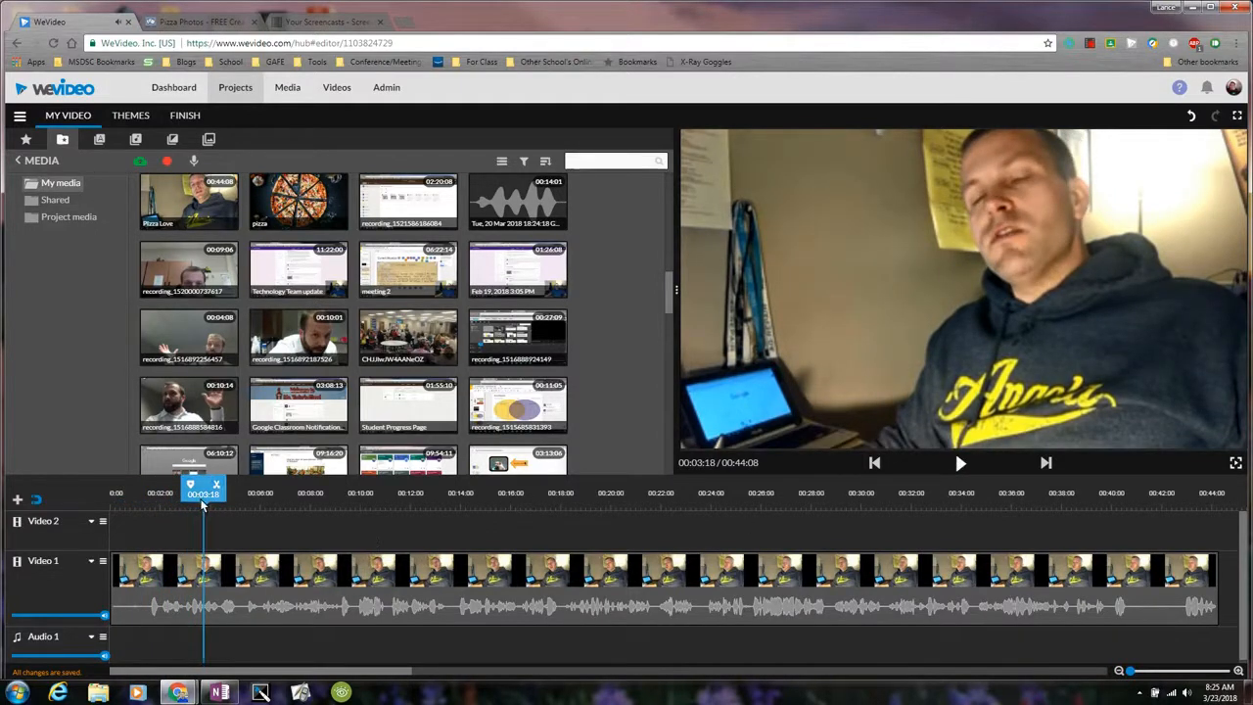
pyautogui.moveTo(206, 501); pyautogui.dragTo(165, 496)
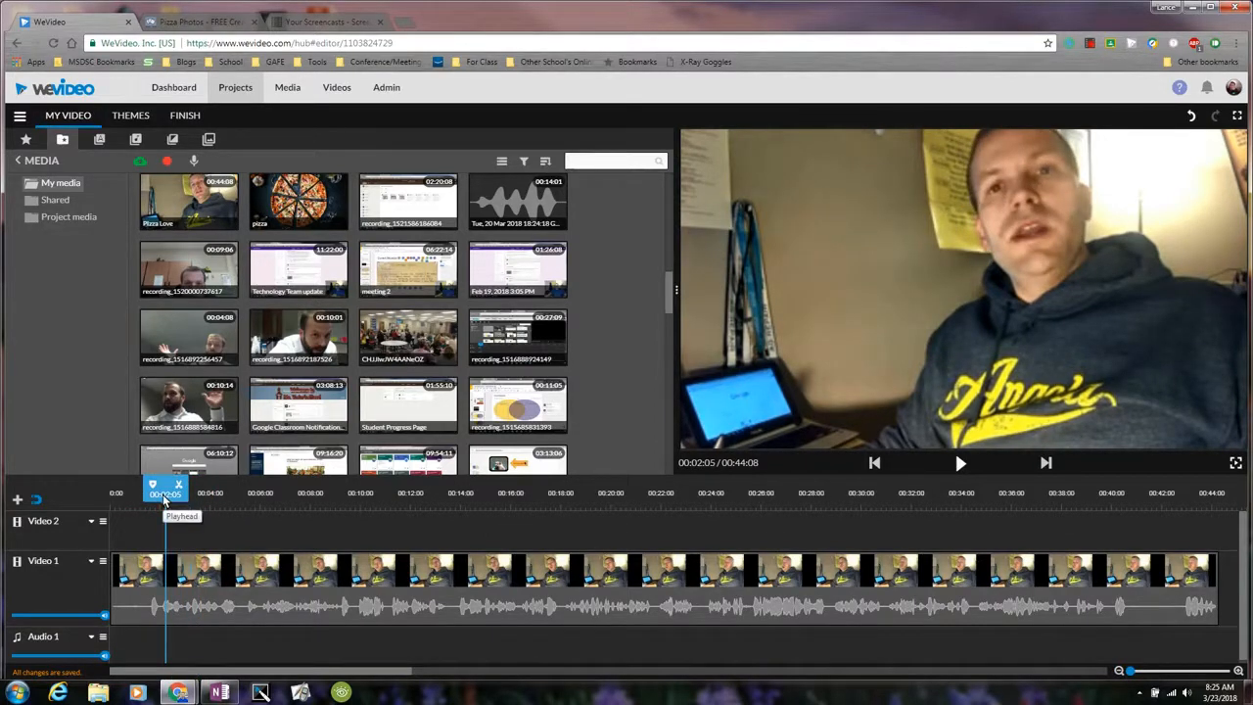
pyautogui.moveTo(162, 494)
pyautogui.mouseDown()
pyautogui.moveTo(117, 503)
pyautogui.moveTo(148, 498)
pyautogui.mouseUp()
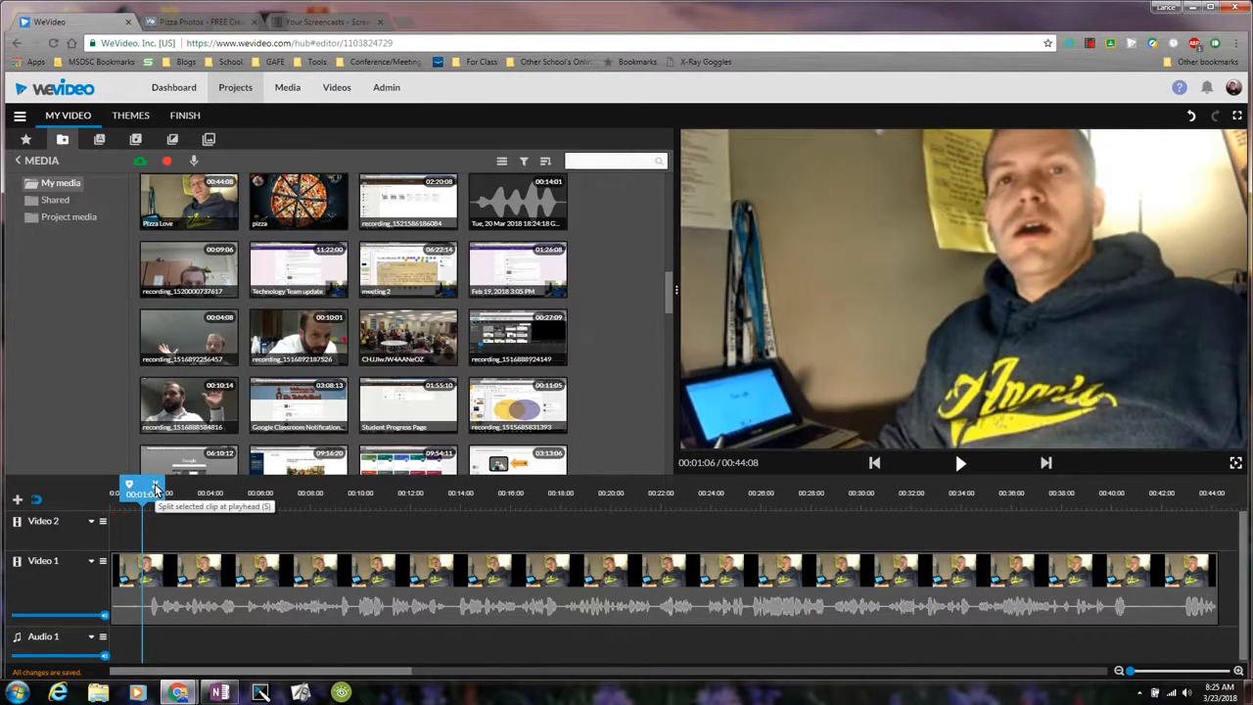
pyautogui.click(154, 483)
# Delete the short opening piece of the split Pizza Love clip from the Video 1 track
pyautogui.click(134, 584)
pyautogui.click(164, 577)
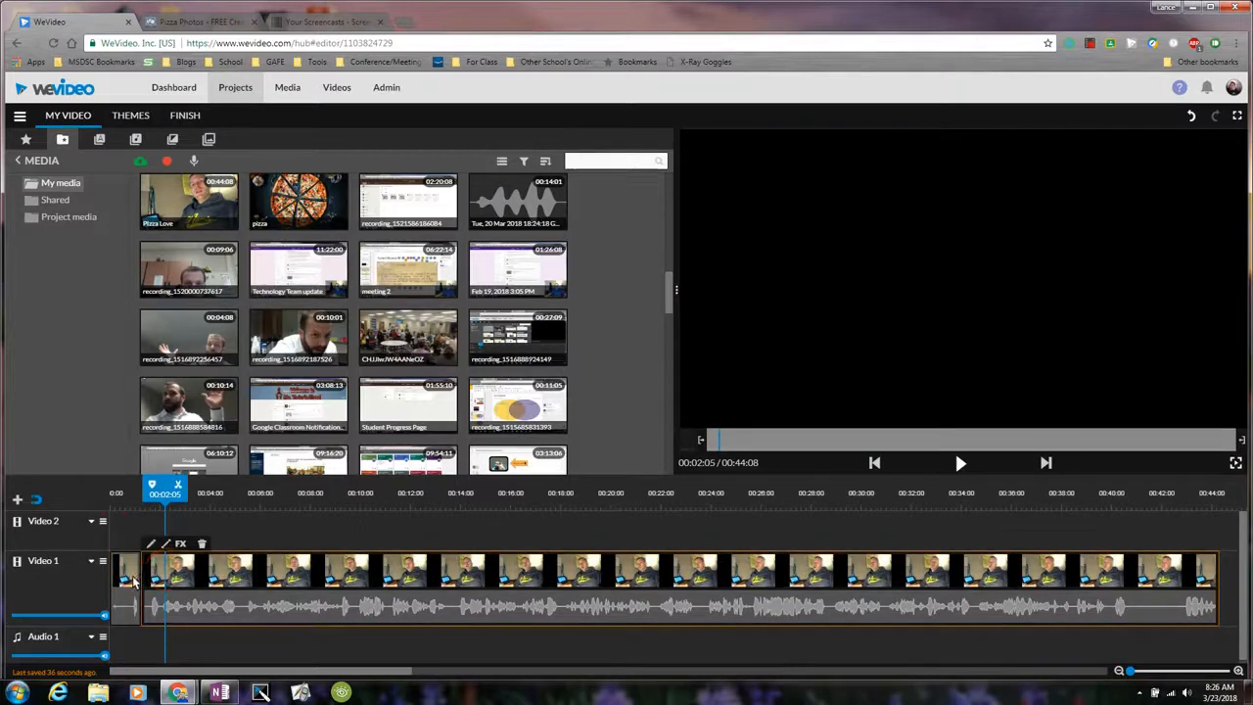
pyautogui.click(133, 581)
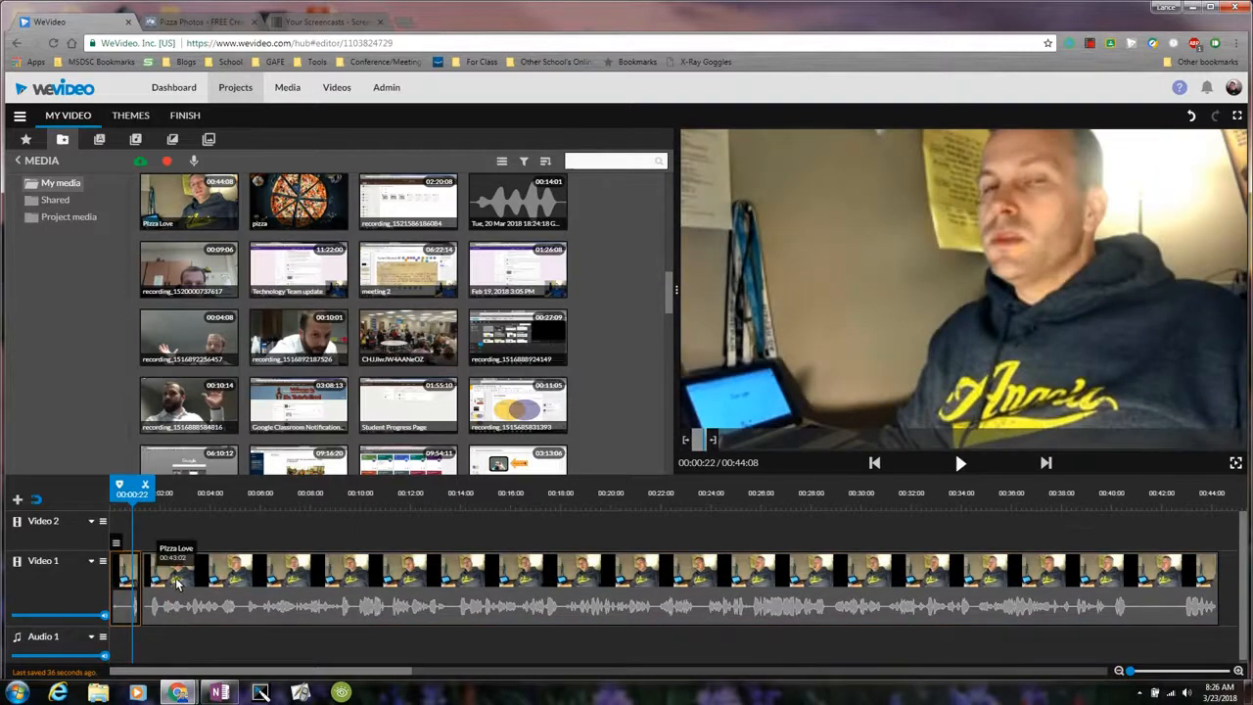
pyautogui.click(177, 584)
pyautogui.click(127, 577)
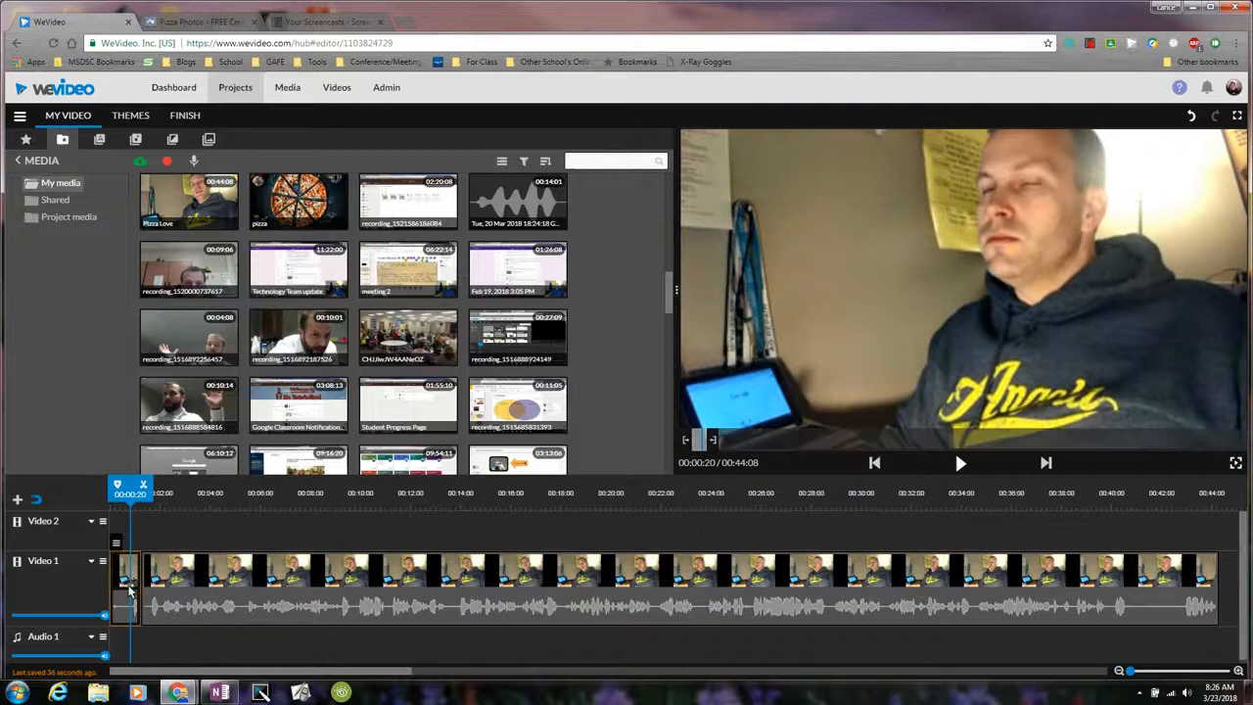
pyautogui.moveTo(121, 548)
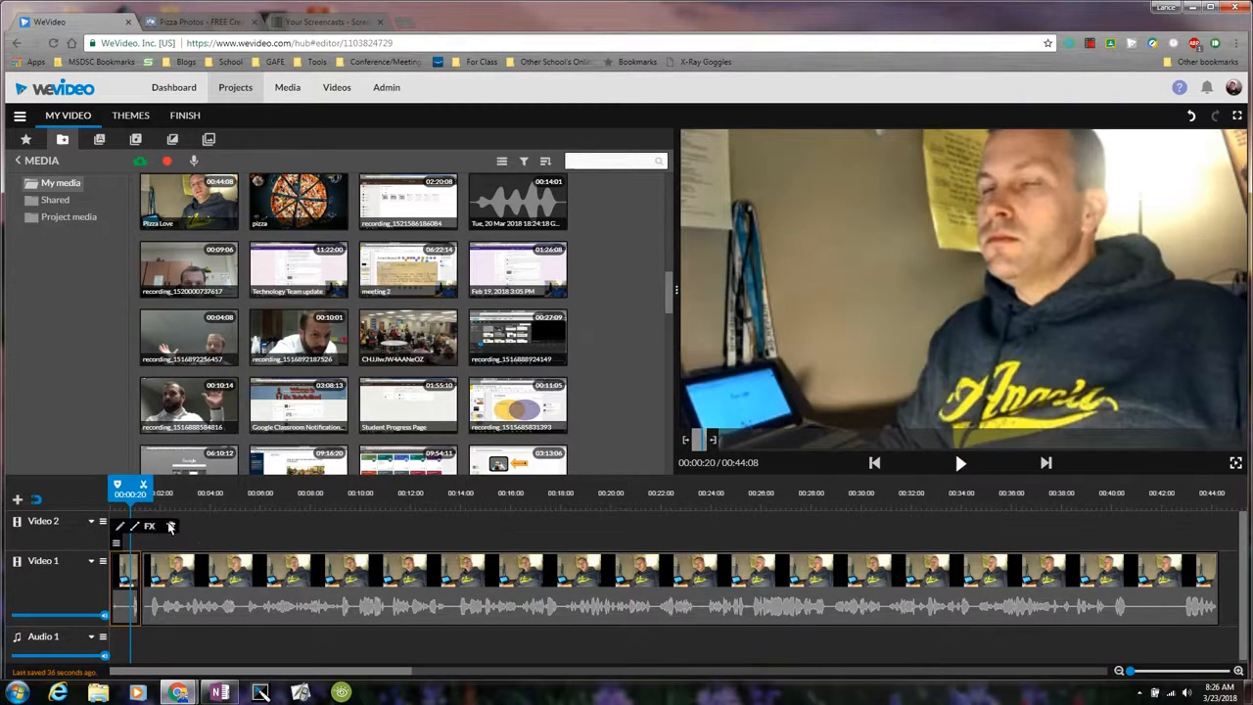
pyautogui.click(171, 526)
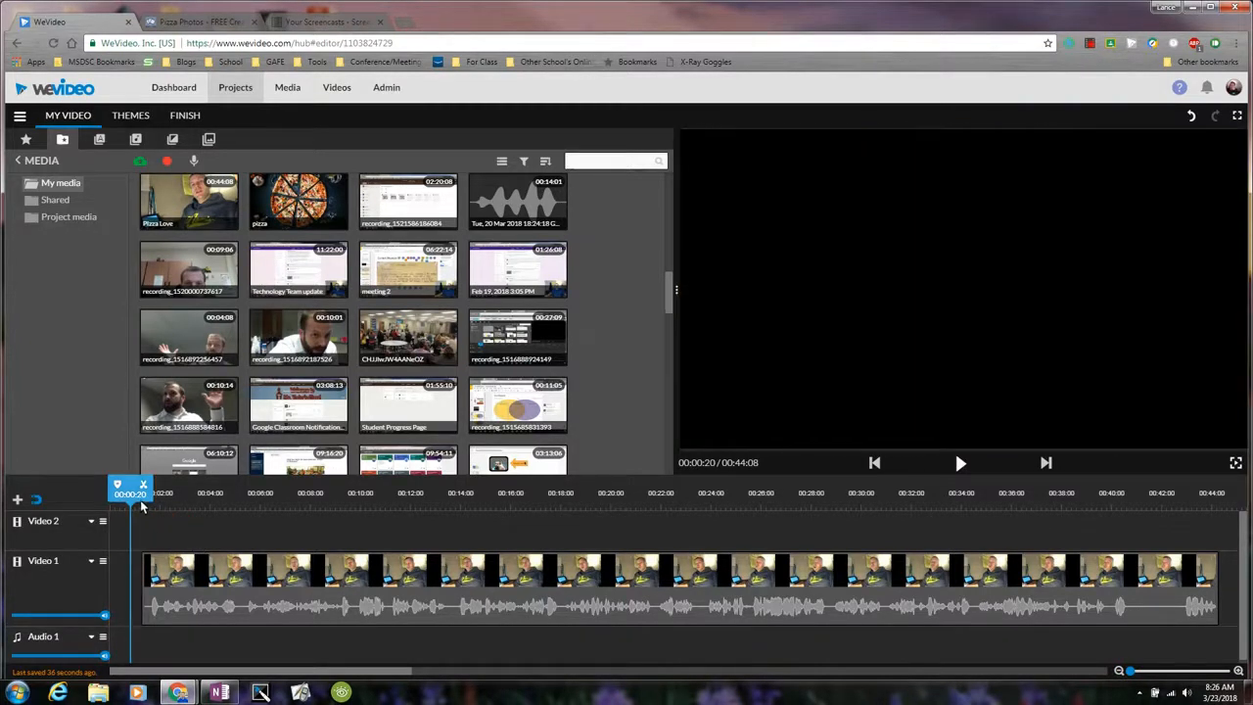
# Preview the timeline from its start and shift the remaining Pizza Love clip back to 00:00:00 to close the gap
pyautogui.moveTo(132, 507); pyautogui.dragTo(110, 507)
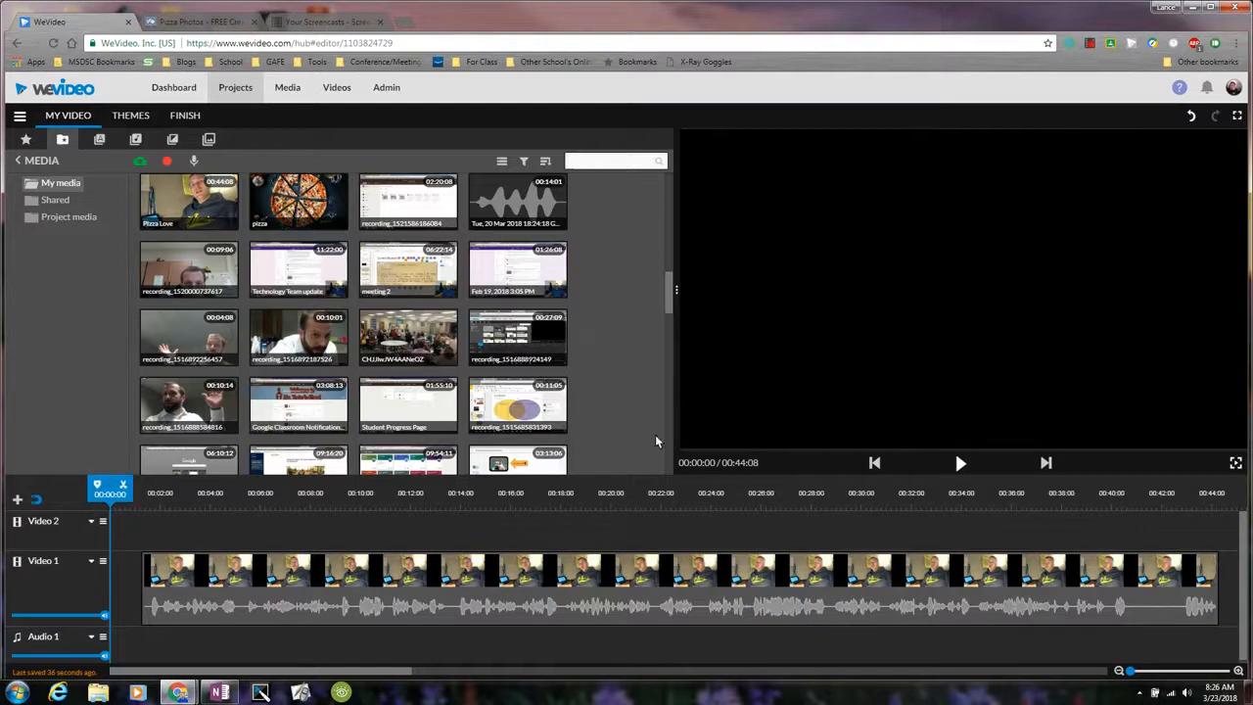
pyautogui.click(960, 464)
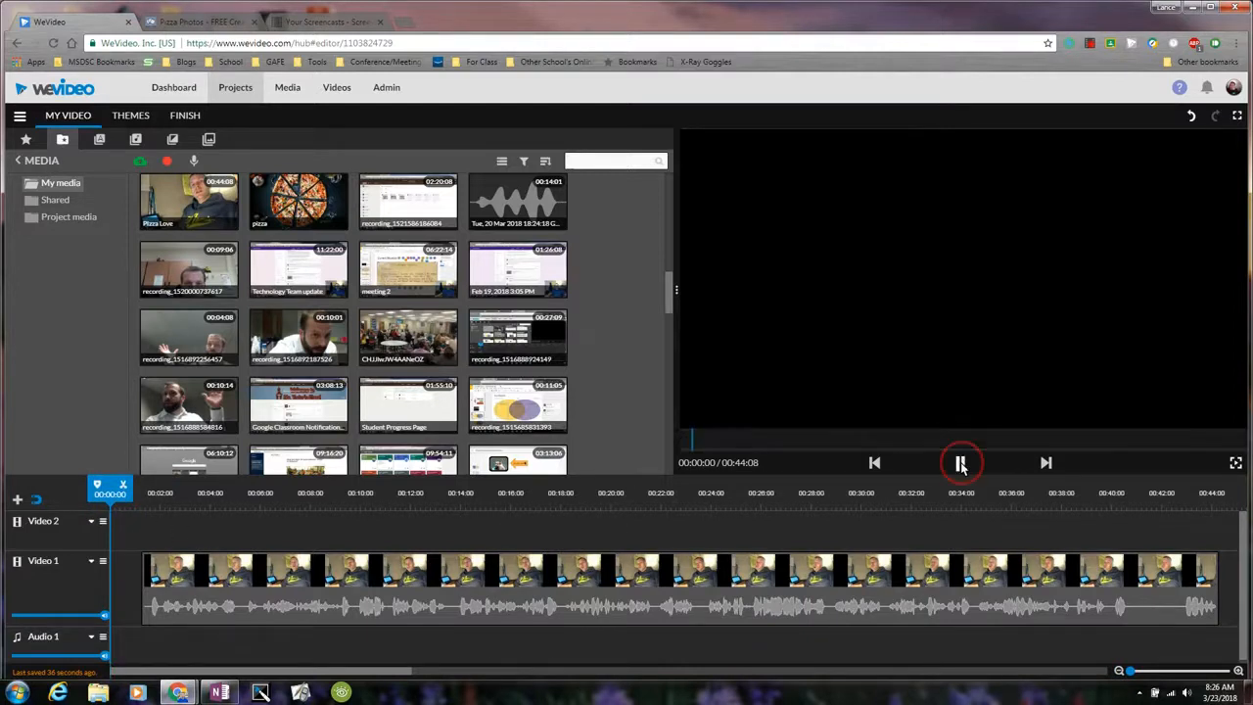
pyautogui.click(960, 464)
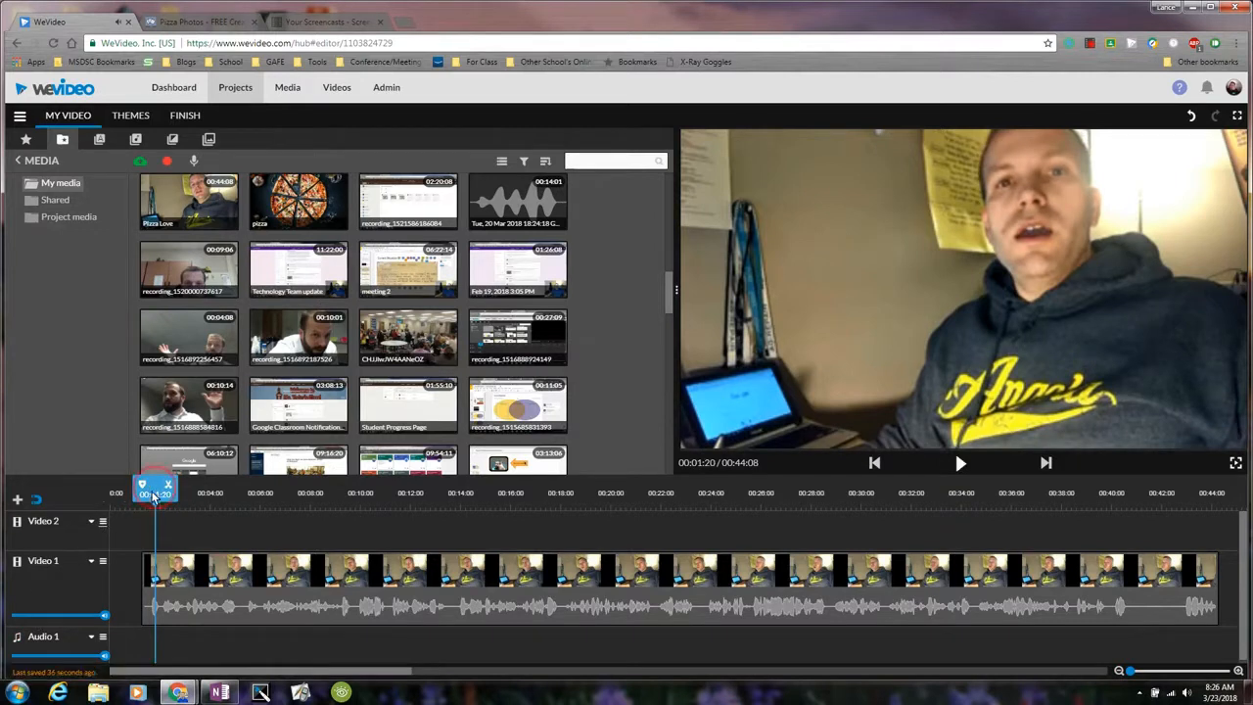
pyautogui.moveTo(156, 489); pyautogui.dragTo(112, 497)
pyautogui.moveTo(278, 599); pyautogui.dragTo(245, 593)
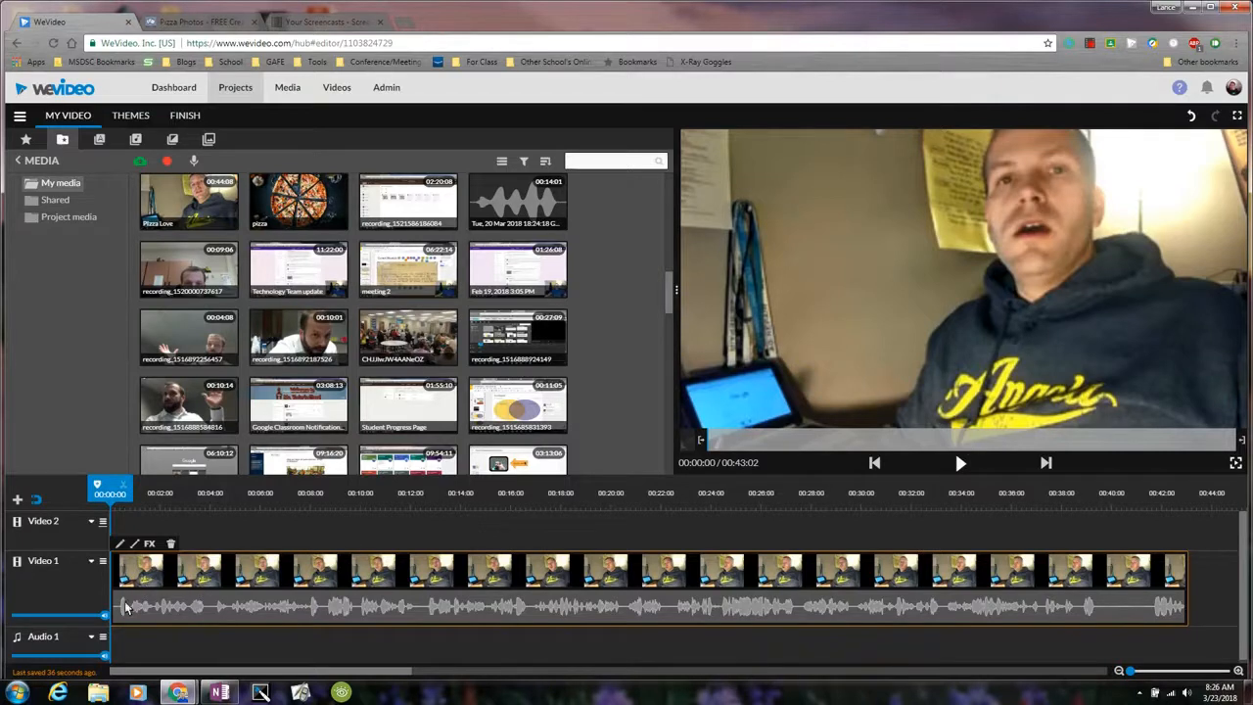
# Play the Pizza Love clip to find where the speech ends, and cut off its tail so the clip ends at 00:39:14
pyautogui.press('space')
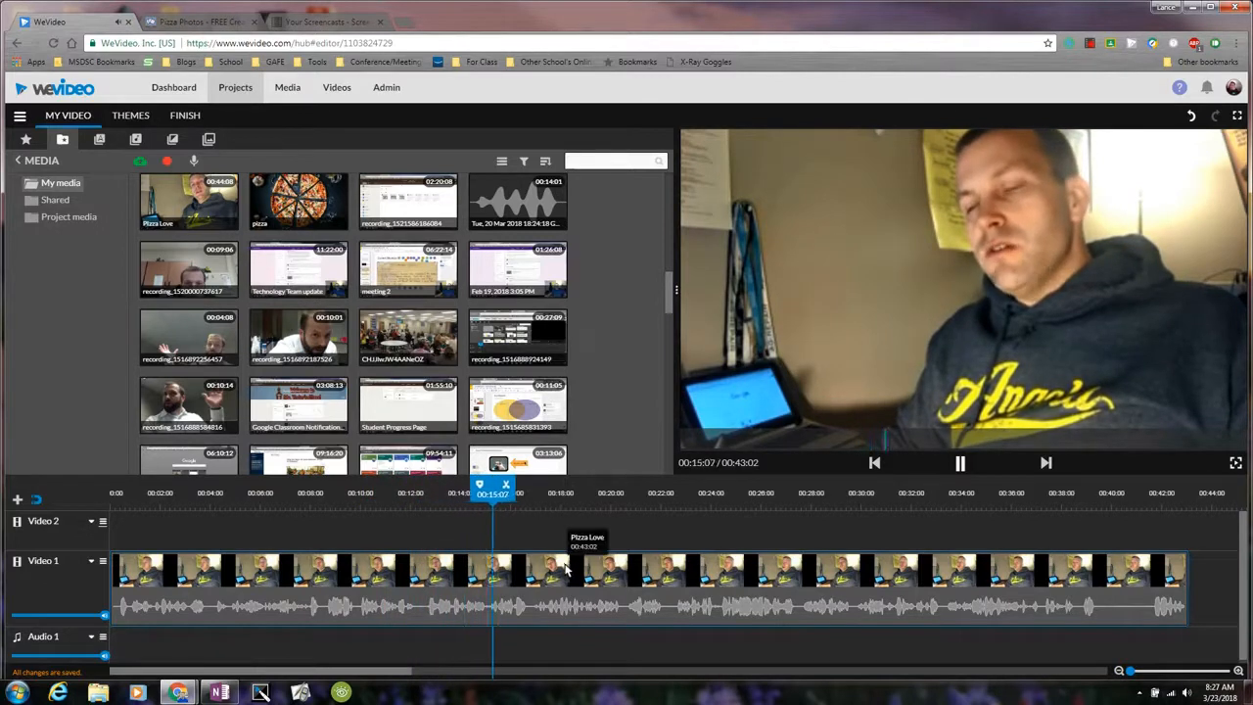
pyautogui.click(529, 561)
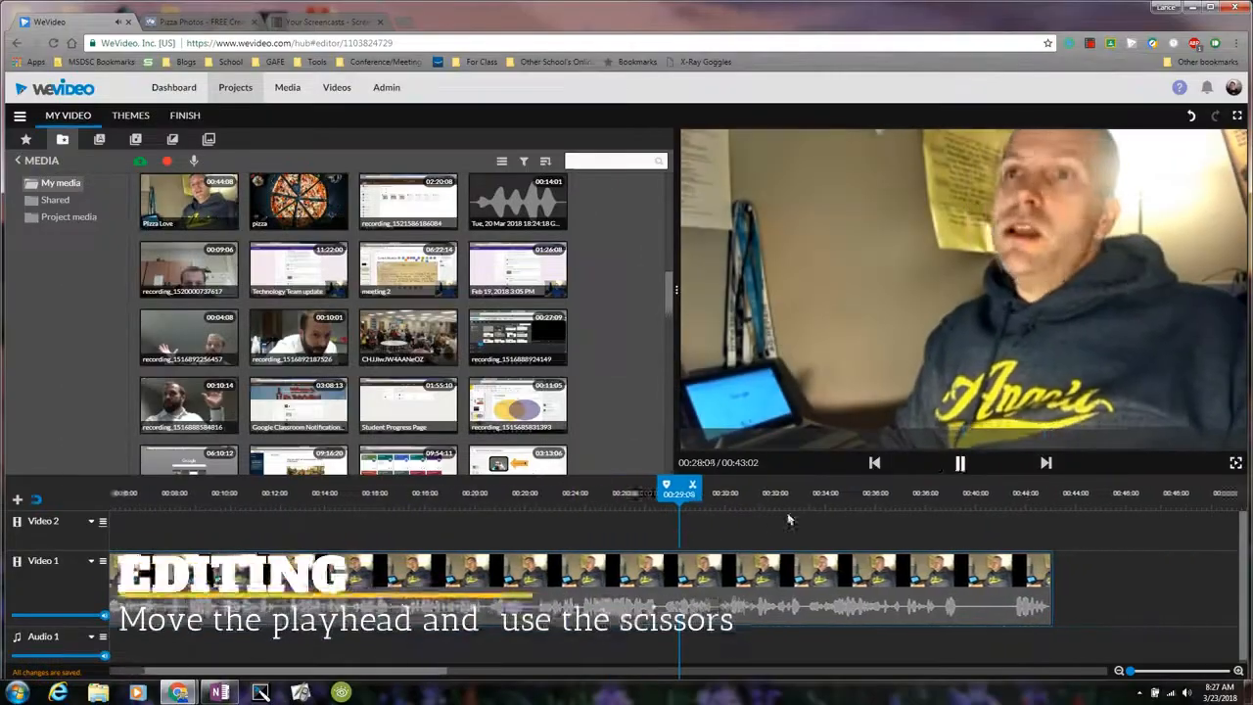
pyautogui.click(693, 484)
pyautogui.moveTo(732, 577); pyautogui.dragTo(959, 294)
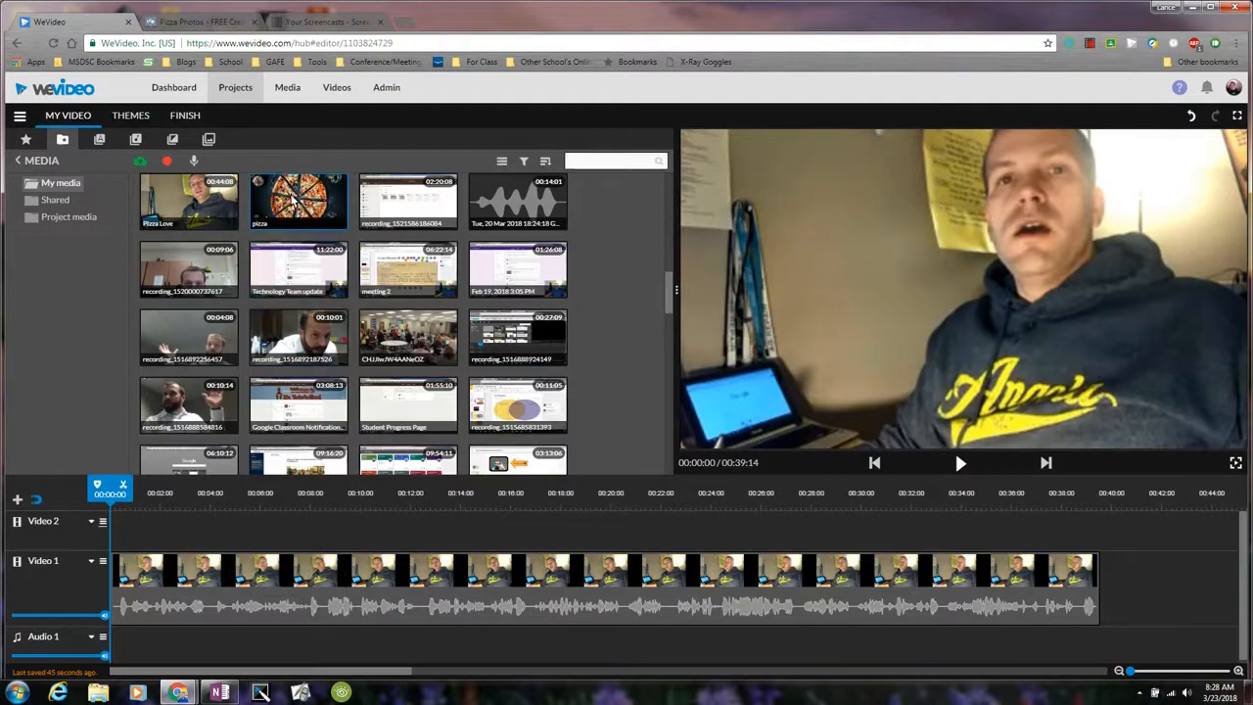
# Place the pizza picture on the Video 2 track from about 00:03:00 and extend it to 00:33:04
pyautogui.moveTo(290, 208); pyautogui.dragTo(221, 524)
pyautogui.moveTo(298, 528); pyautogui.dragTo(938, 531)
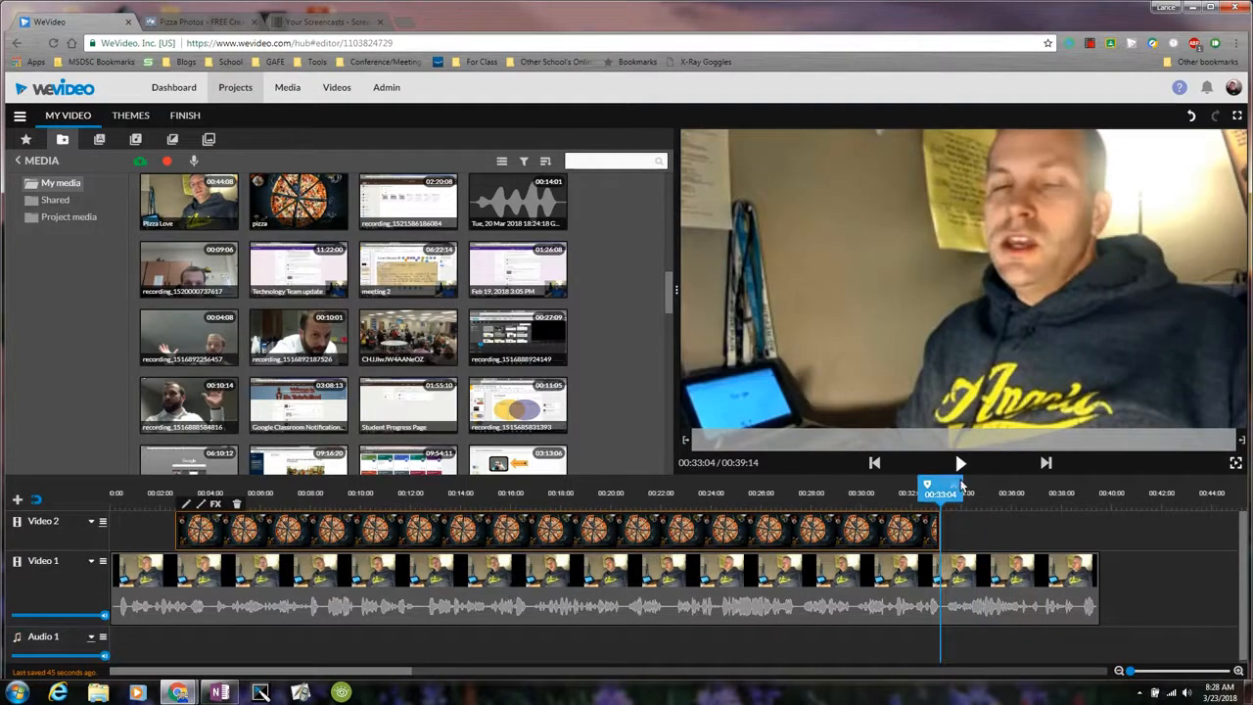
# Preview the timeline from its start, shift the pizza picture on Video 2 to begin at about 00:04:00, and play that part again
pyautogui.moveTo(939, 507); pyautogui.dragTo(101, 546)
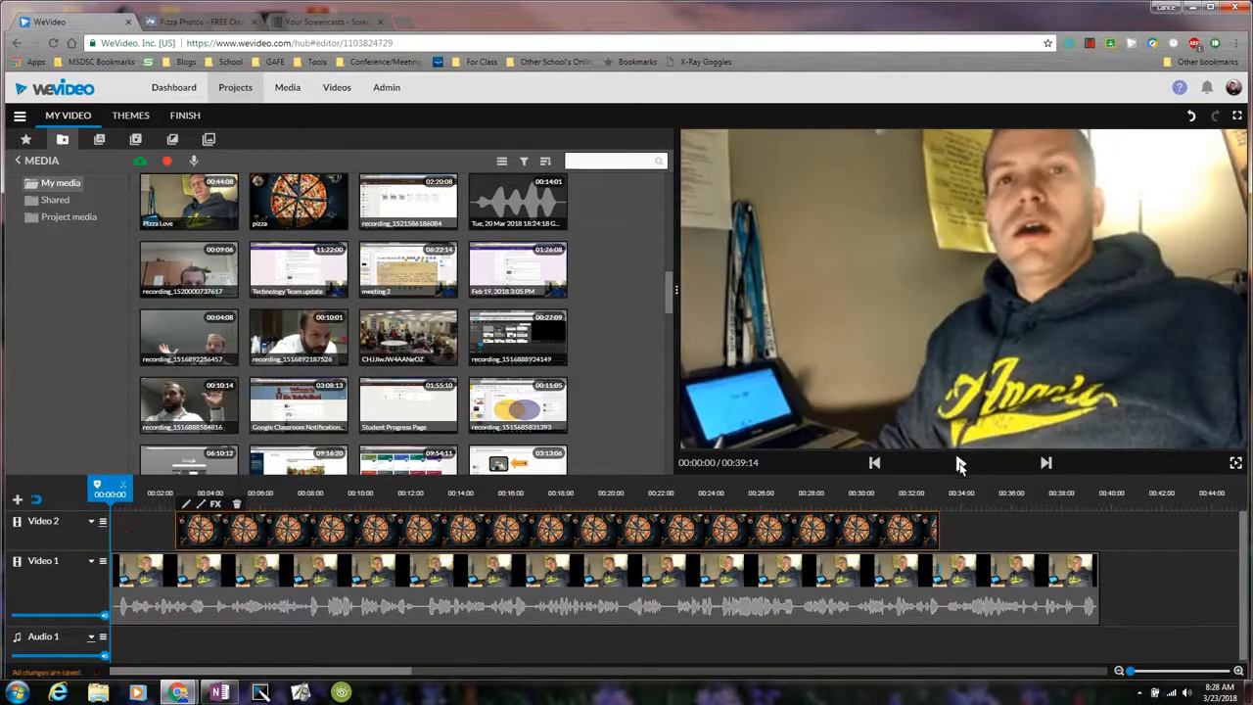
pyautogui.click(960, 464)
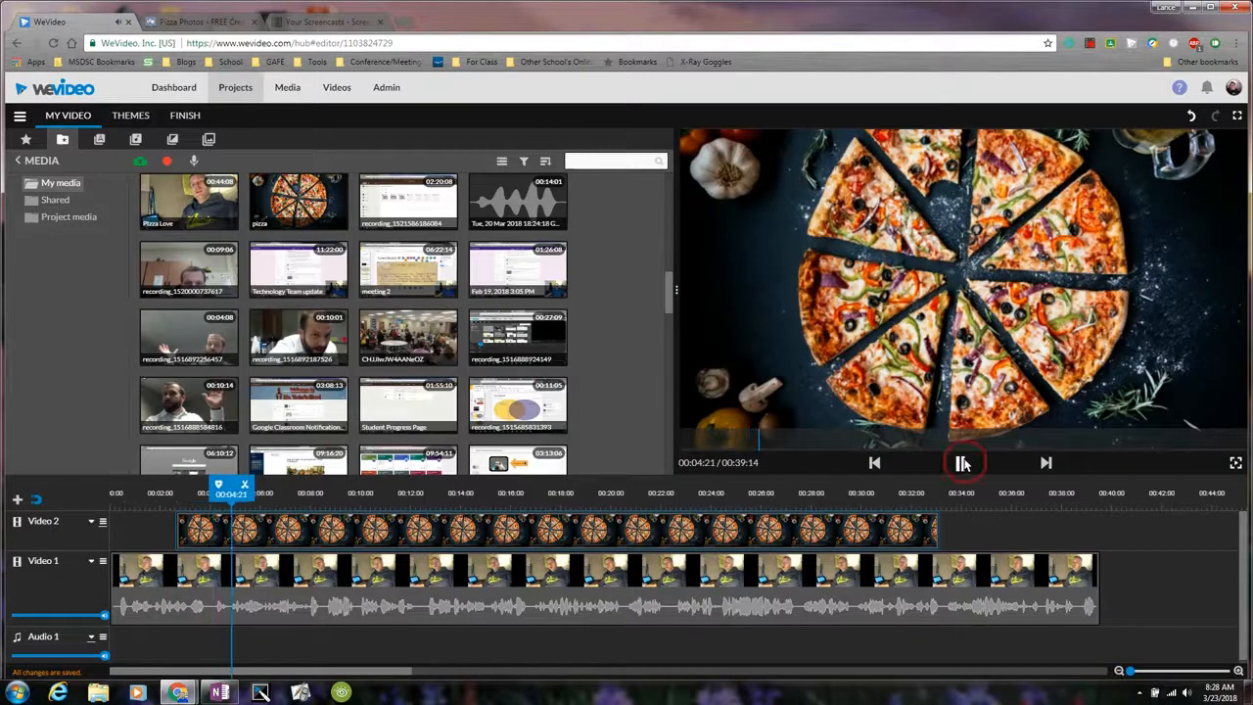
pyautogui.click(962, 464)
pyautogui.moveTo(270, 528); pyautogui.dragTo(305, 546)
pyautogui.moveTo(211, 491); pyautogui.dragTo(189, 492)
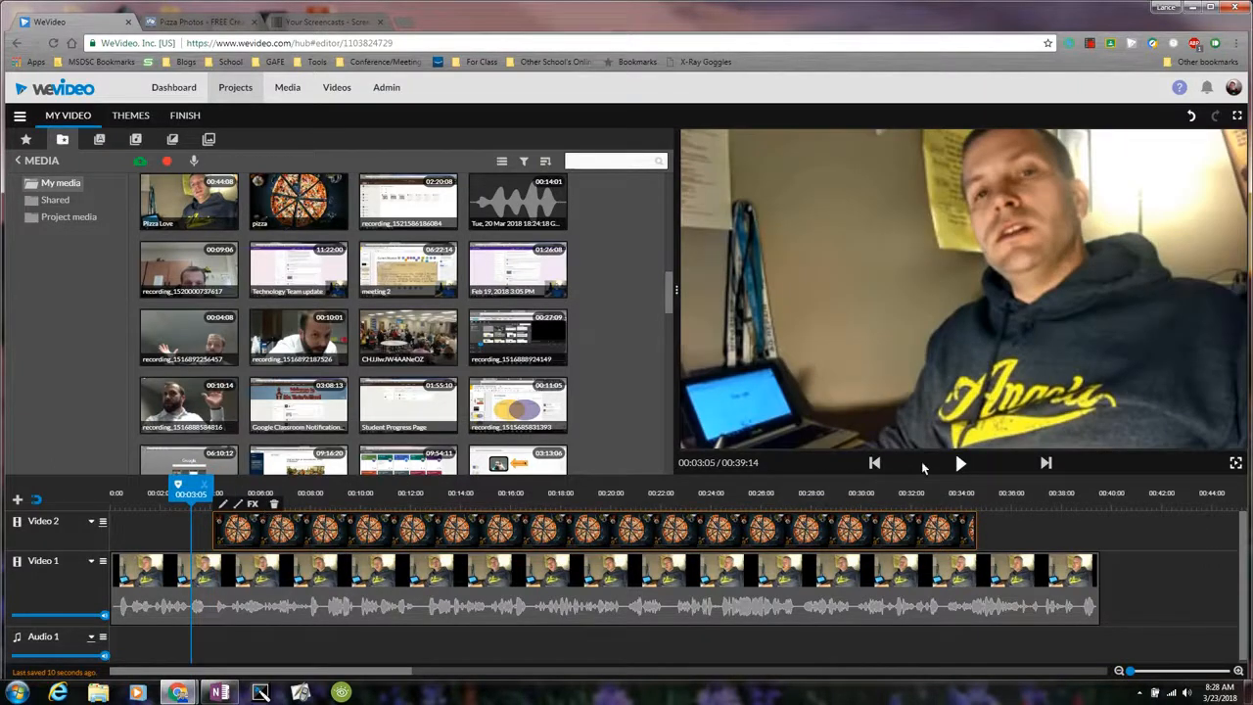
pyautogui.click(960, 464)
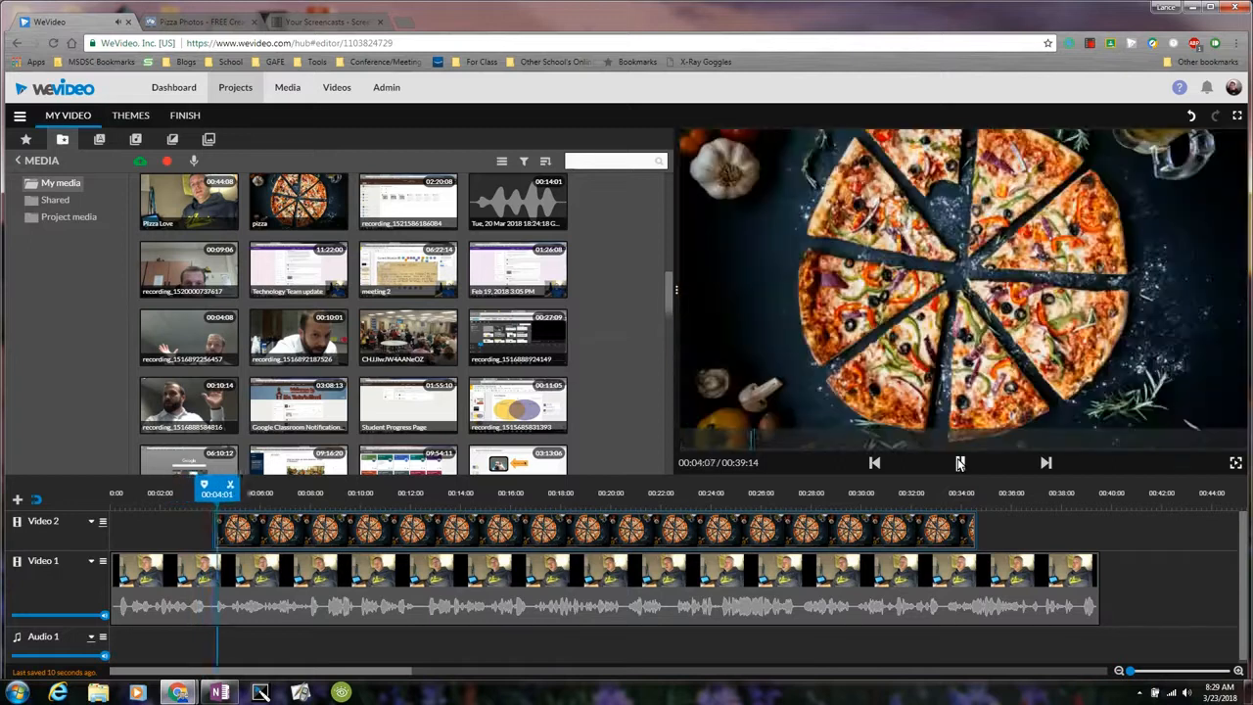
pyautogui.click(960, 464)
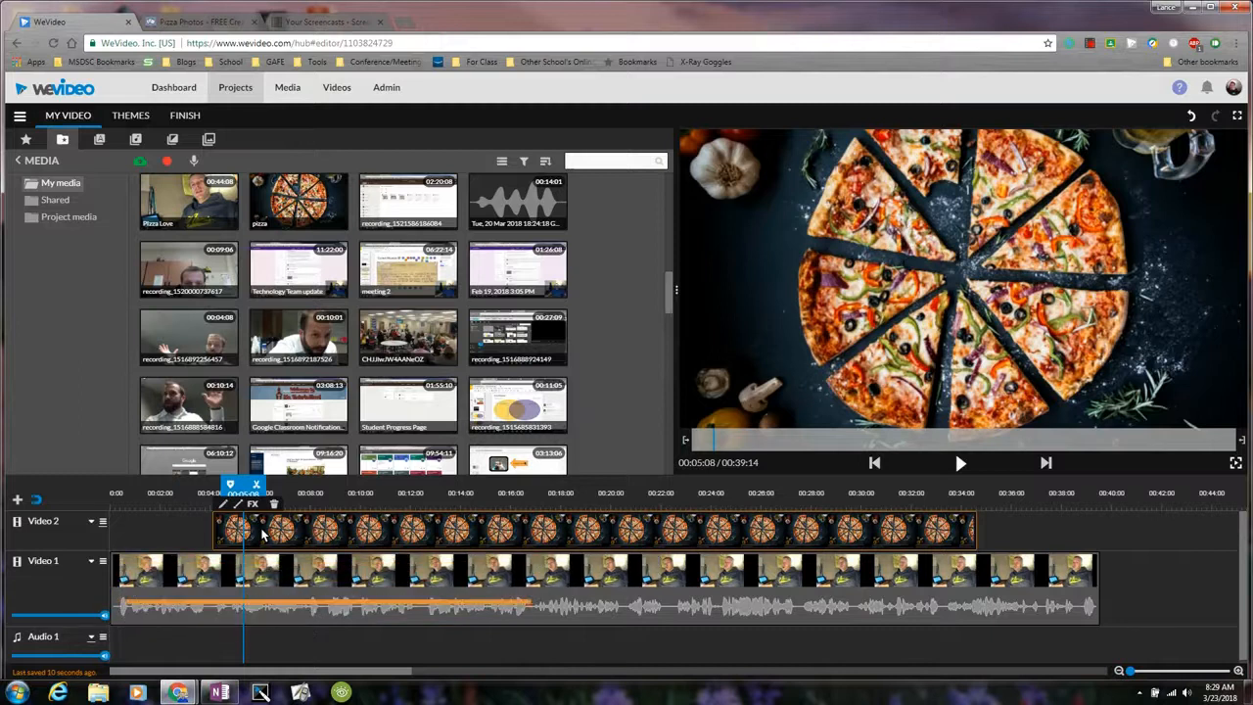
# Open the pizza picture on Video 2 for editing and examine its Transform, Animation, Color and Color Keying settings
pyautogui.doubleClick(262, 534)
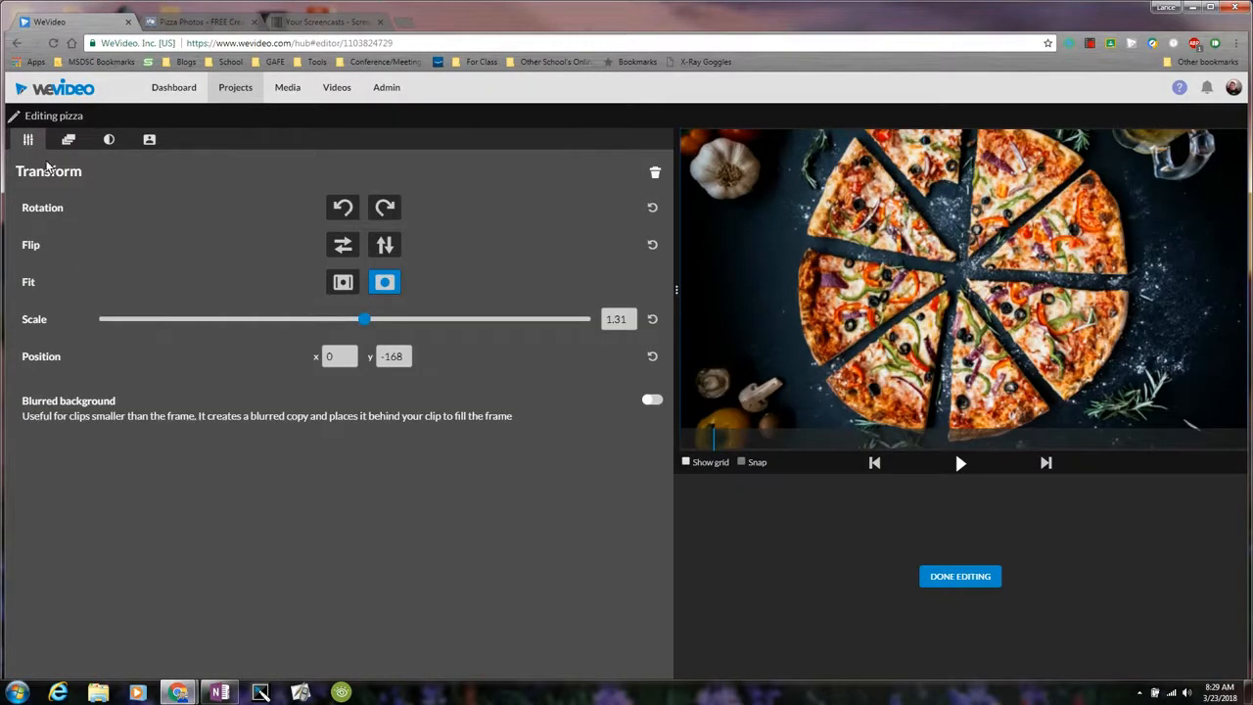
pyautogui.click(108, 139)
pyautogui.click(150, 139)
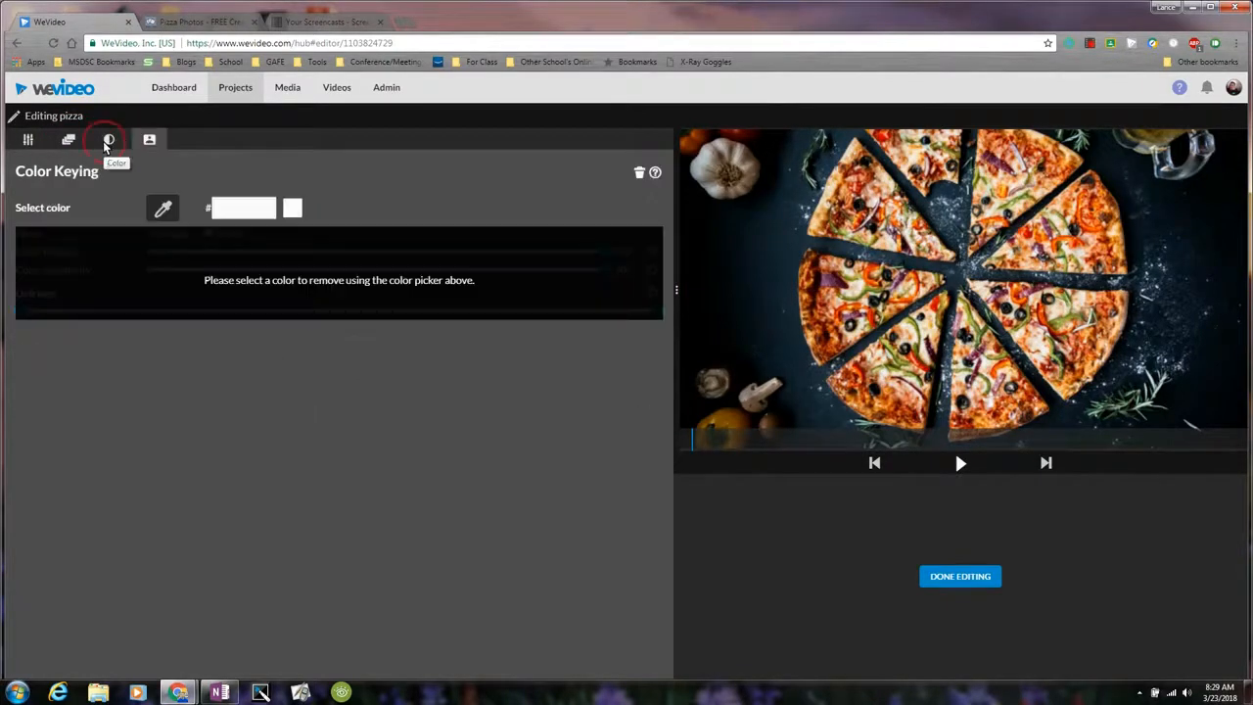
pyautogui.click(108, 138)
pyautogui.click(71, 139)
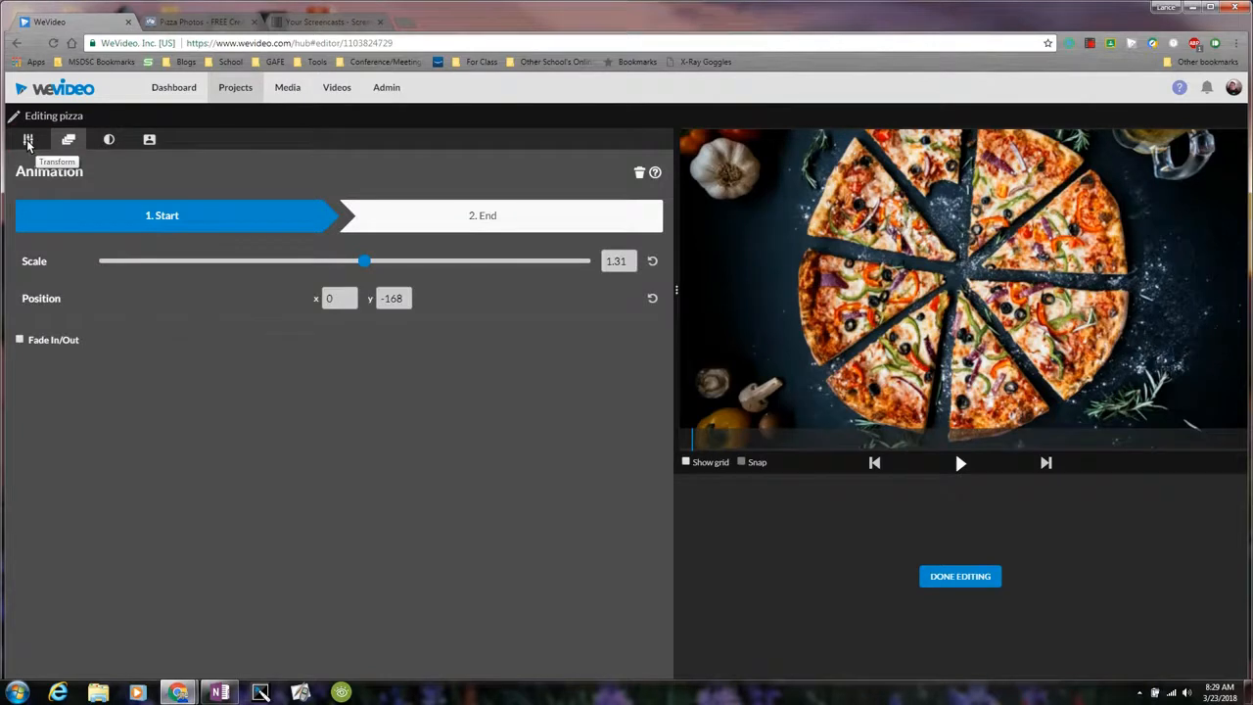
pyautogui.click(28, 140)
pyautogui.click(72, 139)
pyautogui.click(109, 139)
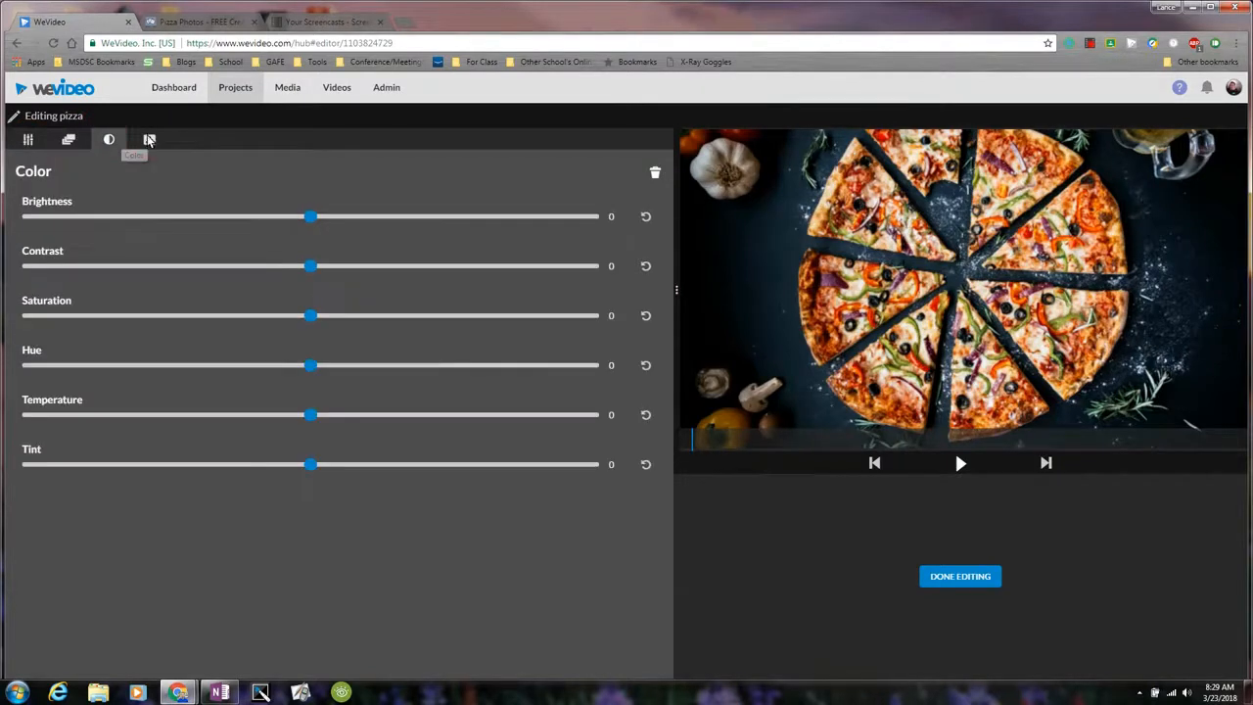
pyautogui.click(150, 139)
pyautogui.click(30, 140)
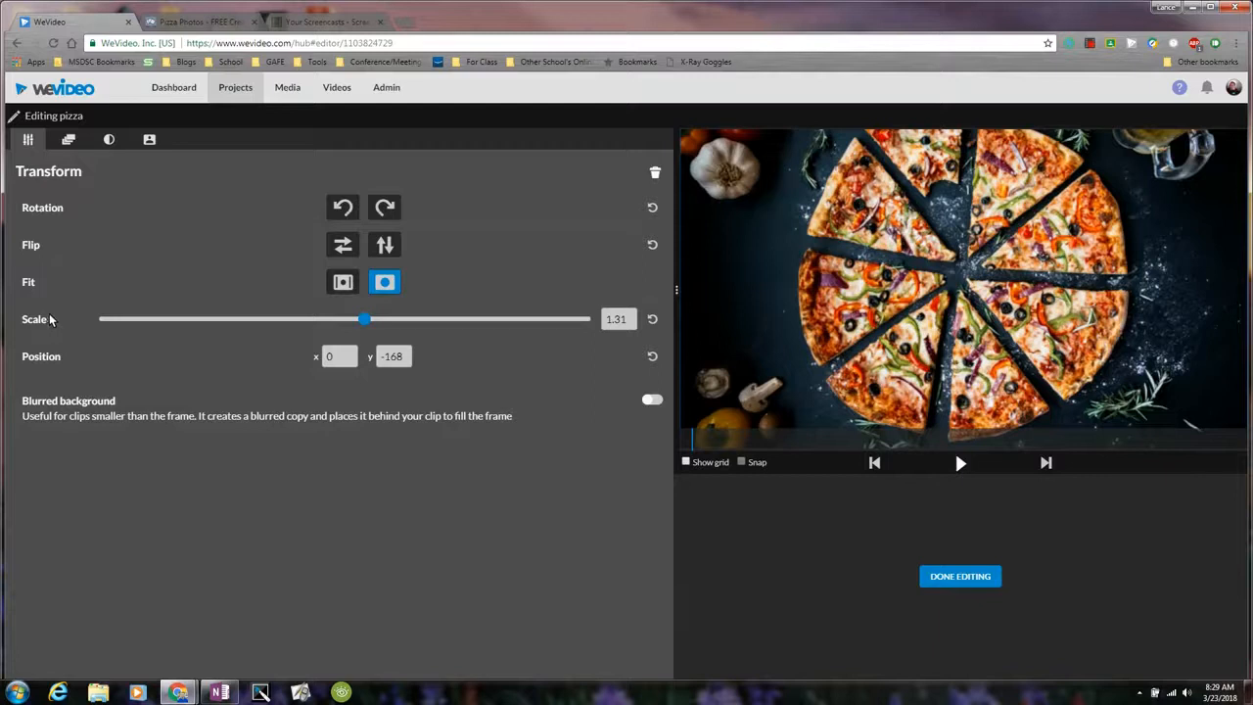
# Scale the pizza picture to 0.5, position it beside the speaker at x 124, y 234, and finish editing the clip
pyautogui.moveTo(362, 322); pyautogui.dragTo(221, 336)
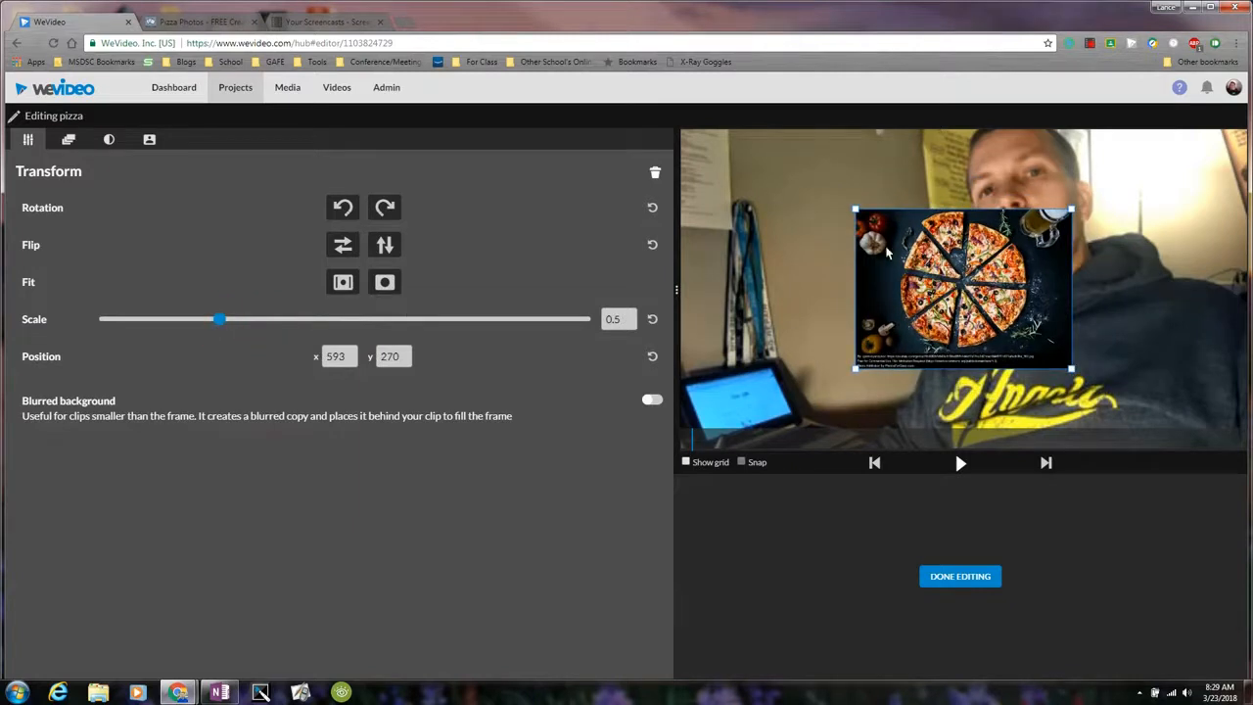
pyautogui.moveTo(888, 253); pyautogui.dragTo(727, 217)
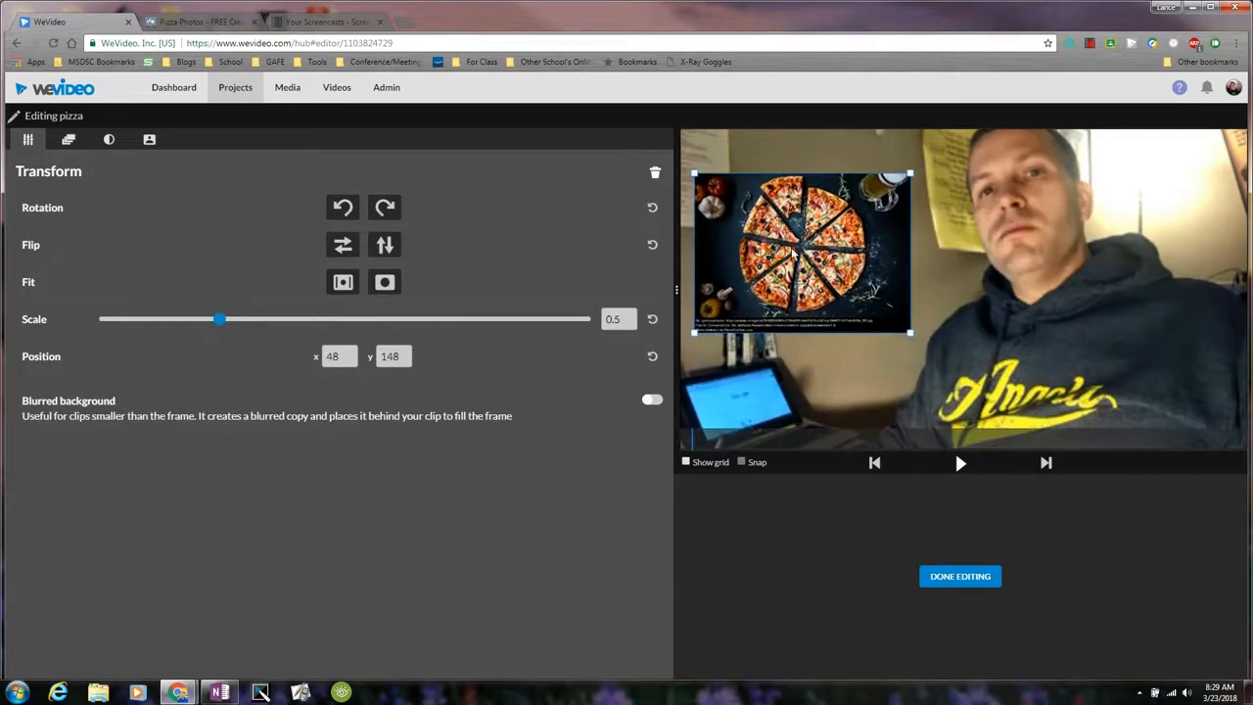
pyautogui.moveTo(911, 333); pyautogui.dragTo(935, 350)
pyautogui.moveTo(811, 227); pyautogui.dragTo(833, 255)
pyautogui.moveTo(964, 186); pyautogui.dragTo(933, 201)
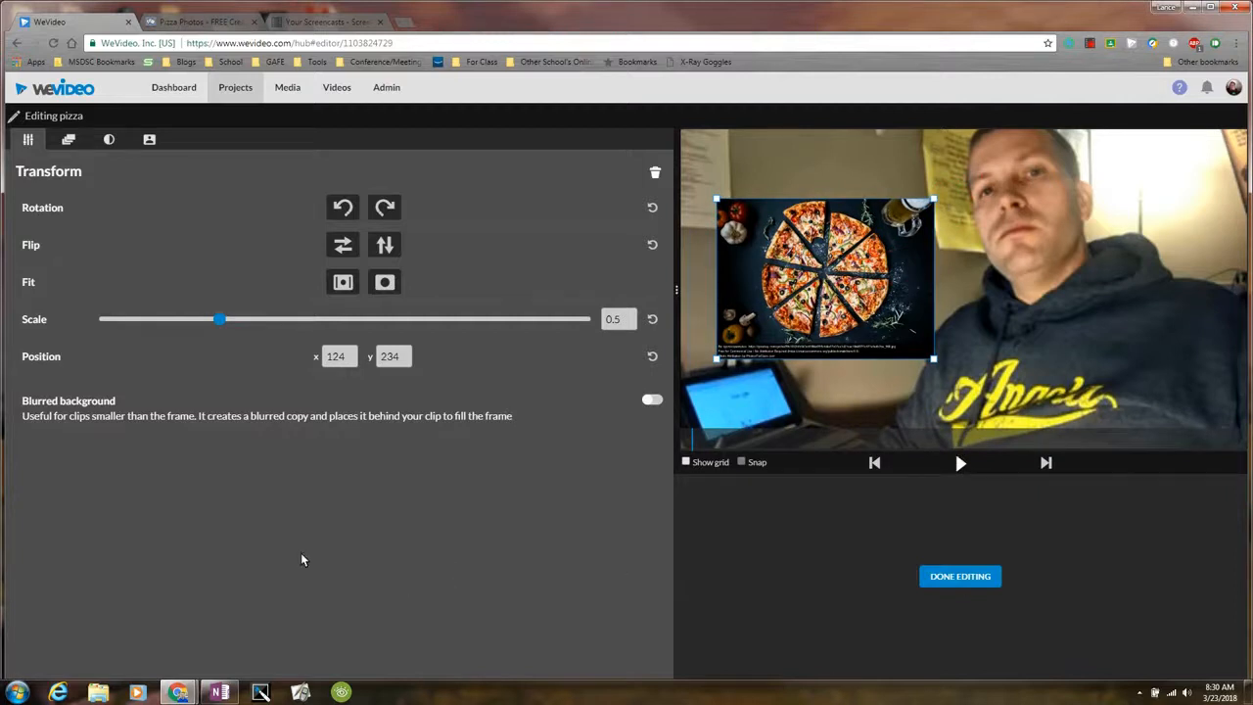
pyautogui.click(950, 578)
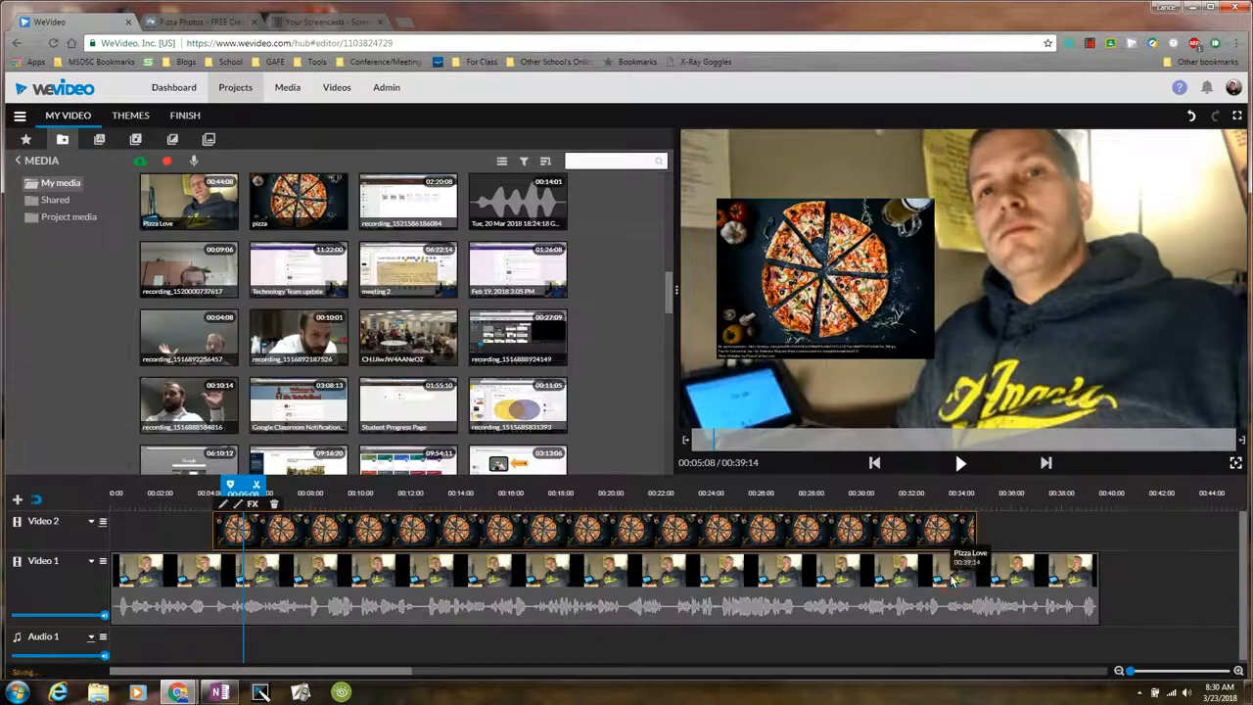
# Play the timeline from 00:03:06 to check how the resized pizza picture appears over the webcam clip
pyautogui.moveTo(241, 488); pyautogui.dragTo(211, 488)
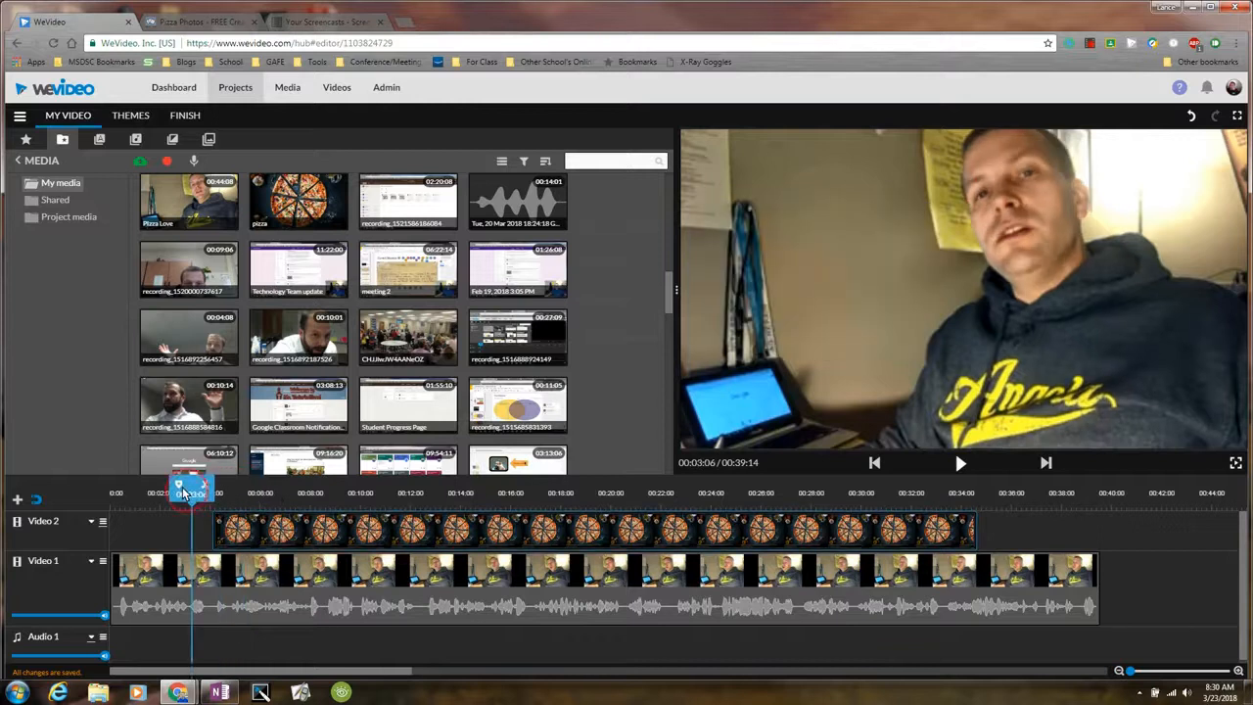
pyautogui.press('space')
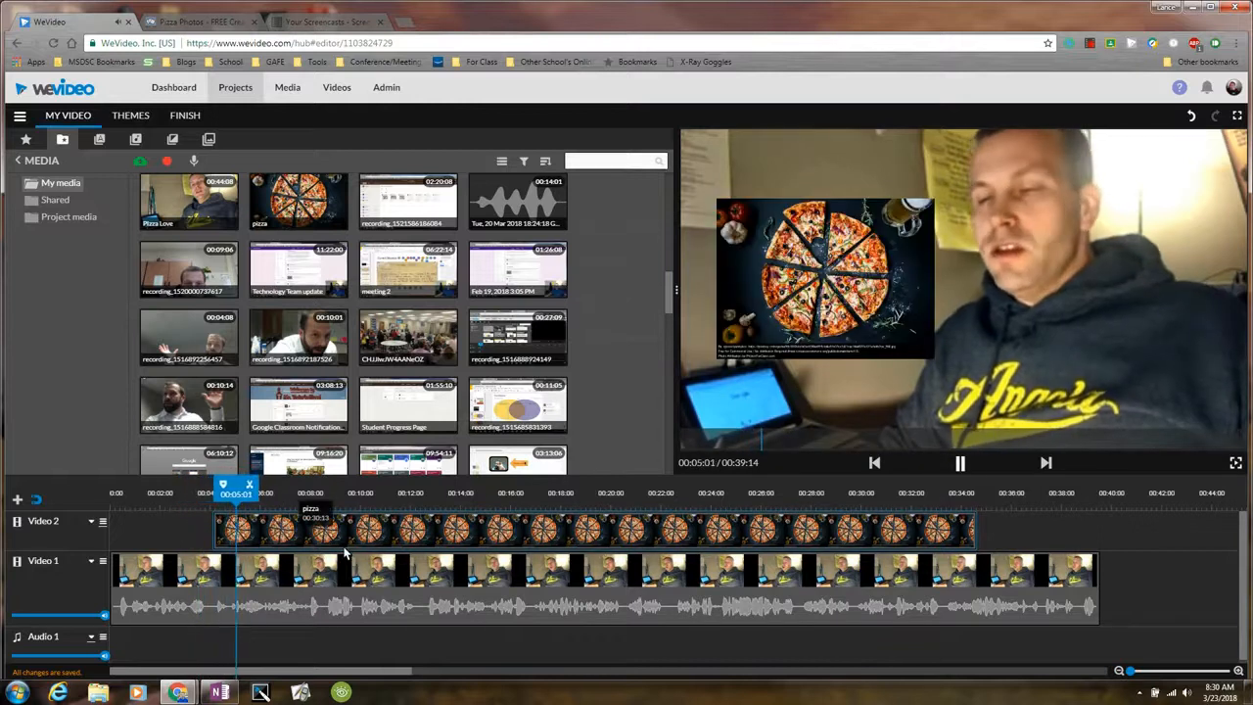
pyautogui.press('space')
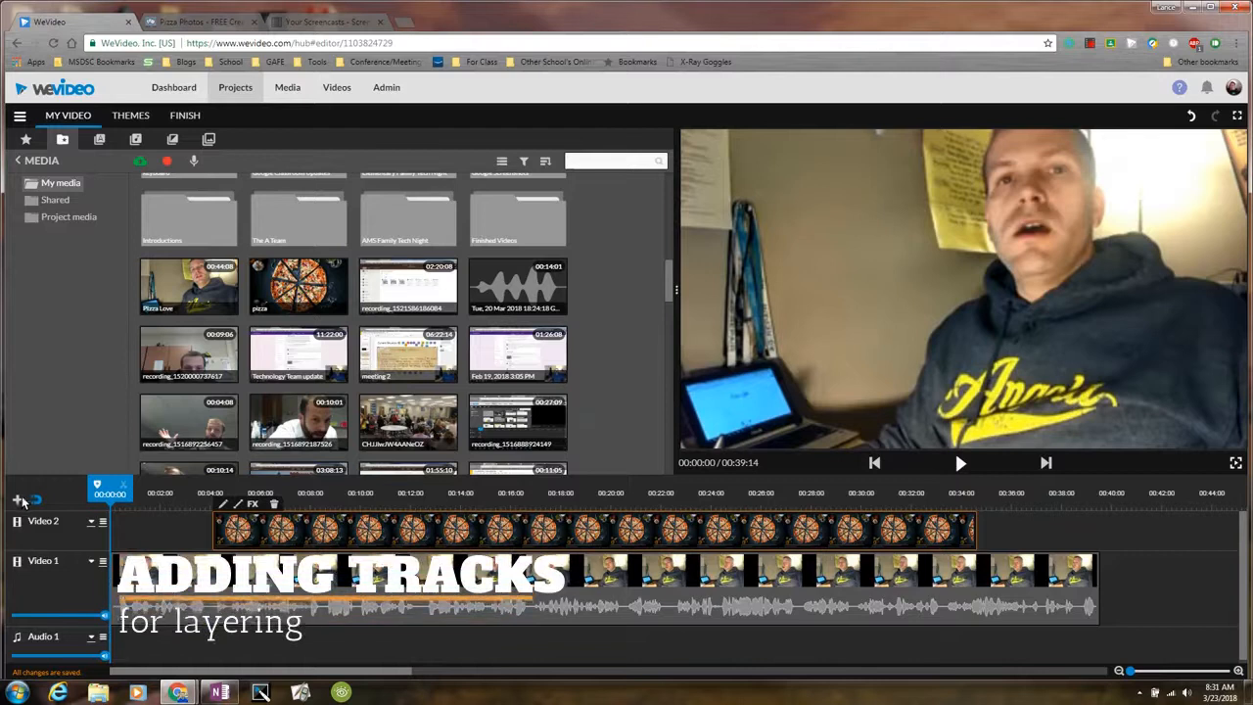
# Add a new video track titled Video 3 to the timeline
pyautogui.click(16, 499)
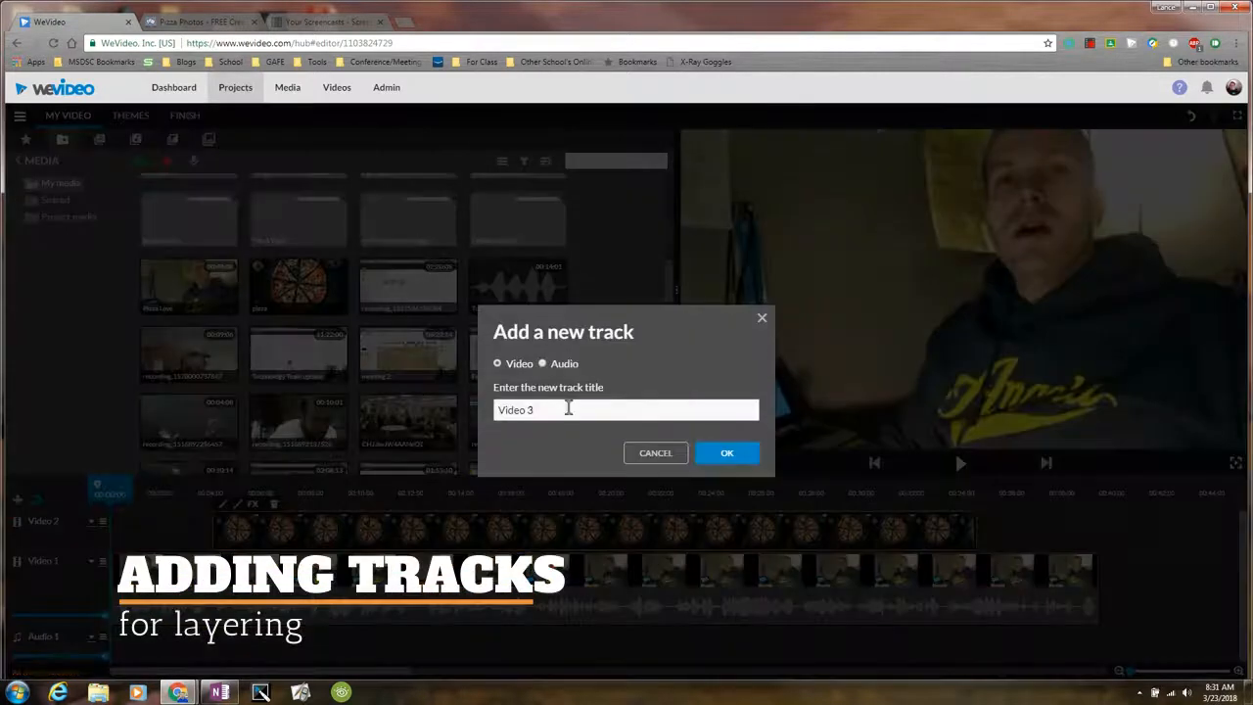
pyautogui.click(726, 452)
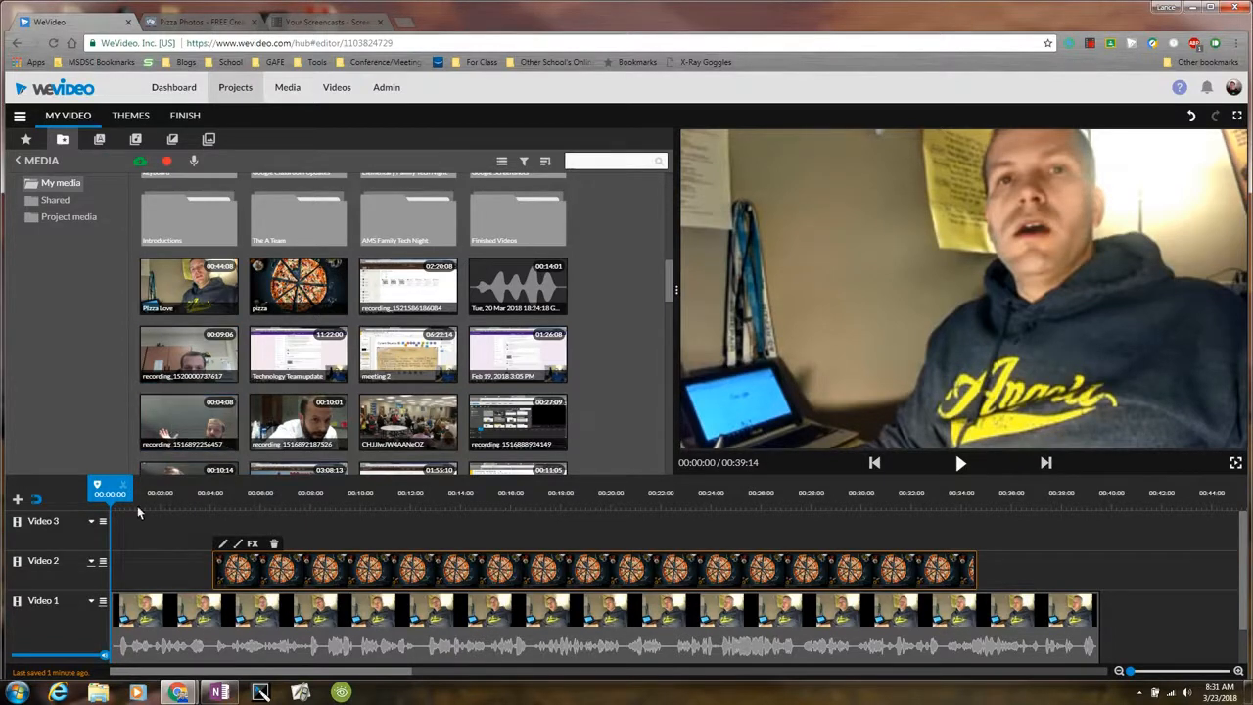
# Browse the Motion & more, In season and Callouts text templates, and preview Basic - Lower third and Blob - Lower third
pyautogui.click(98, 139)
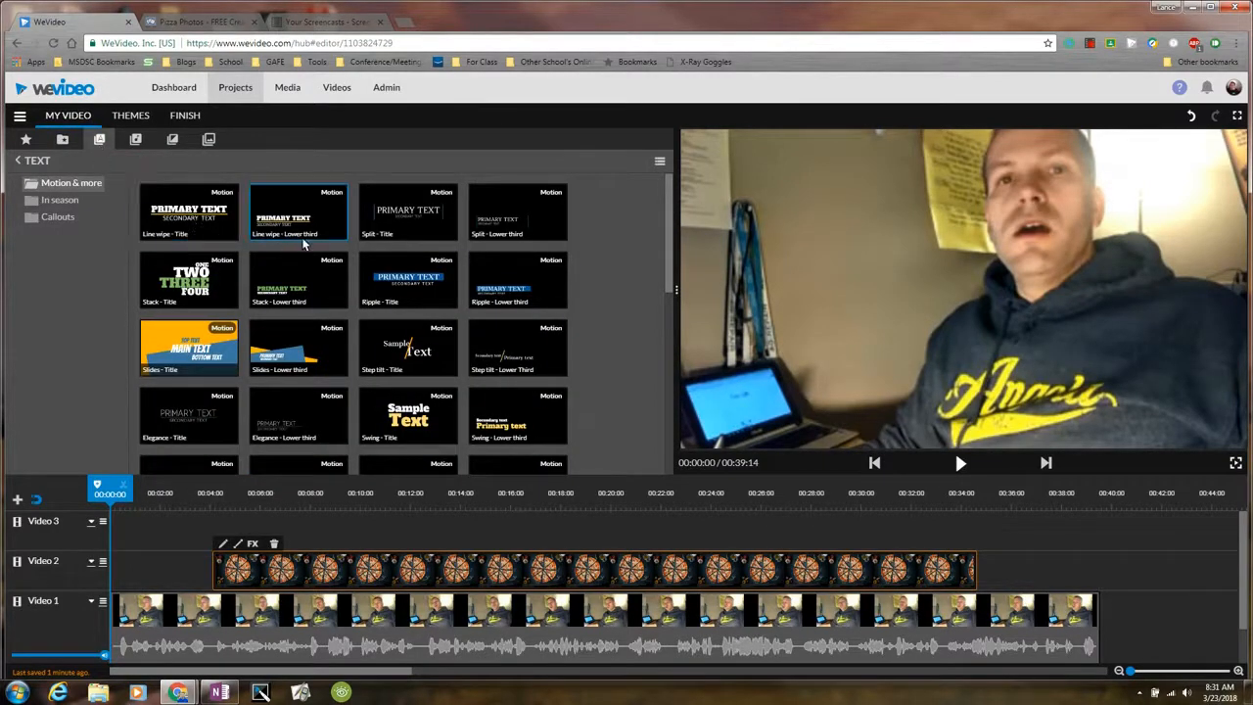
pyautogui.click(64, 207)
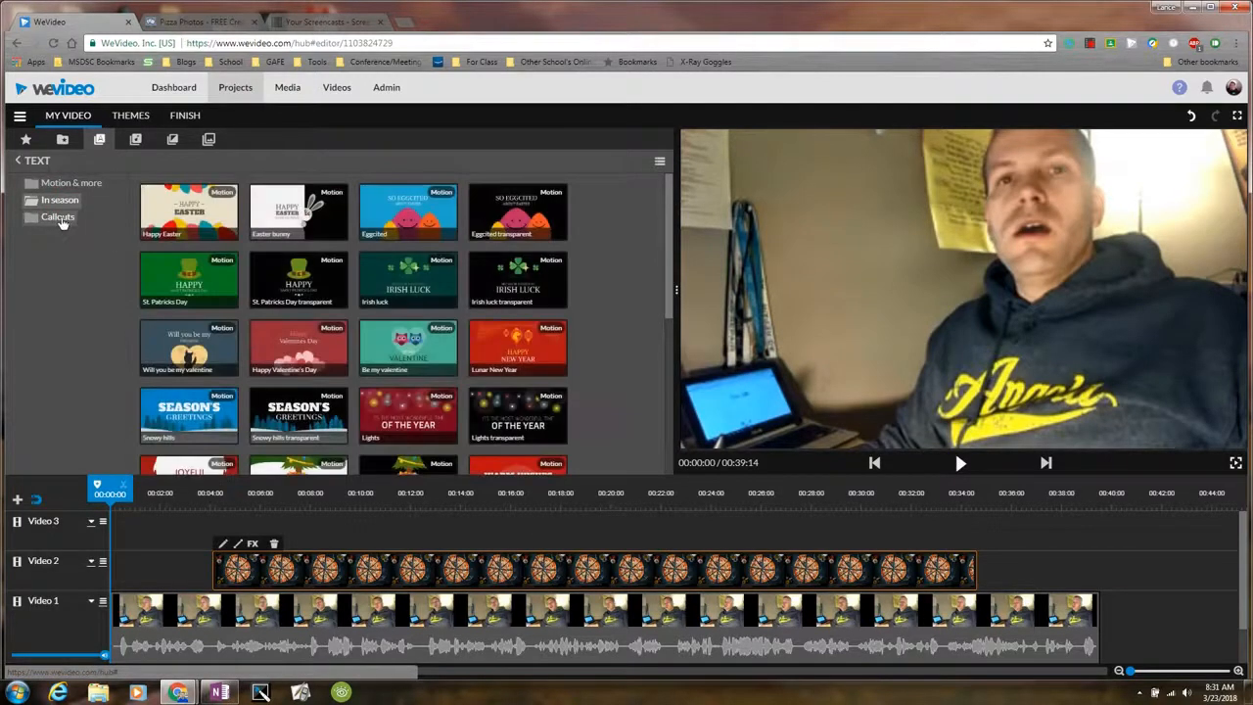
pyautogui.click(58, 219)
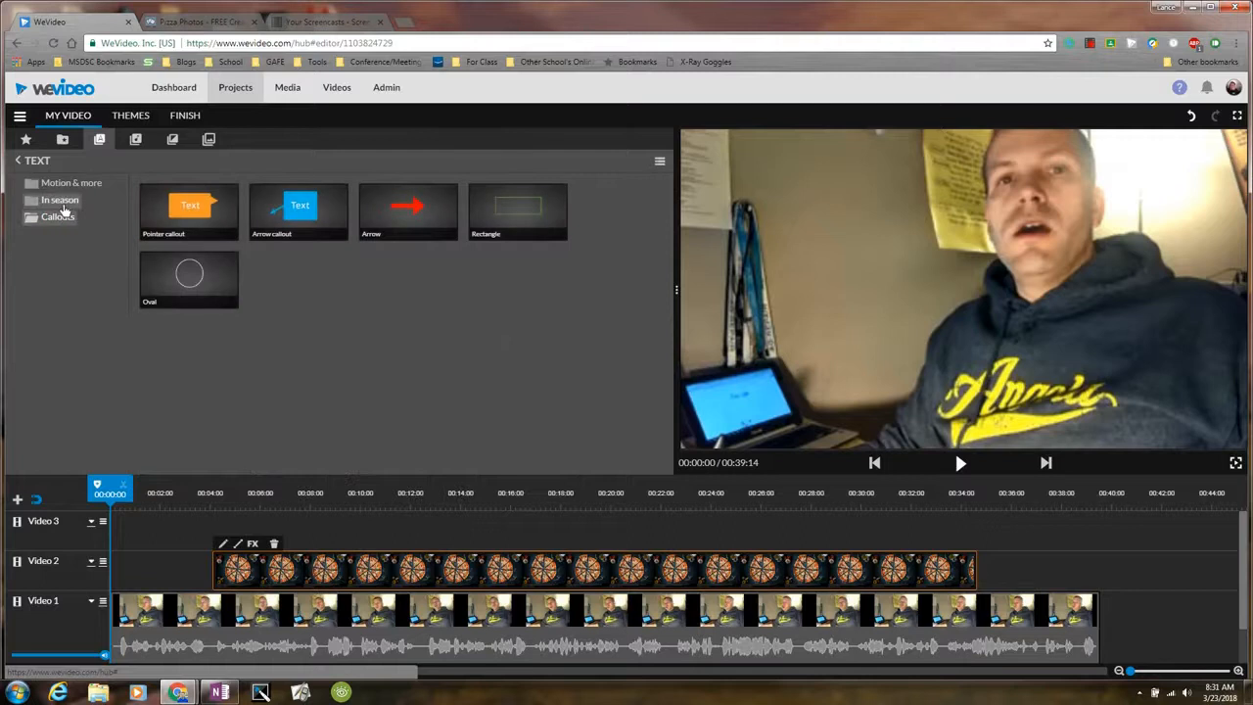
pyautogui.click(62, 204)
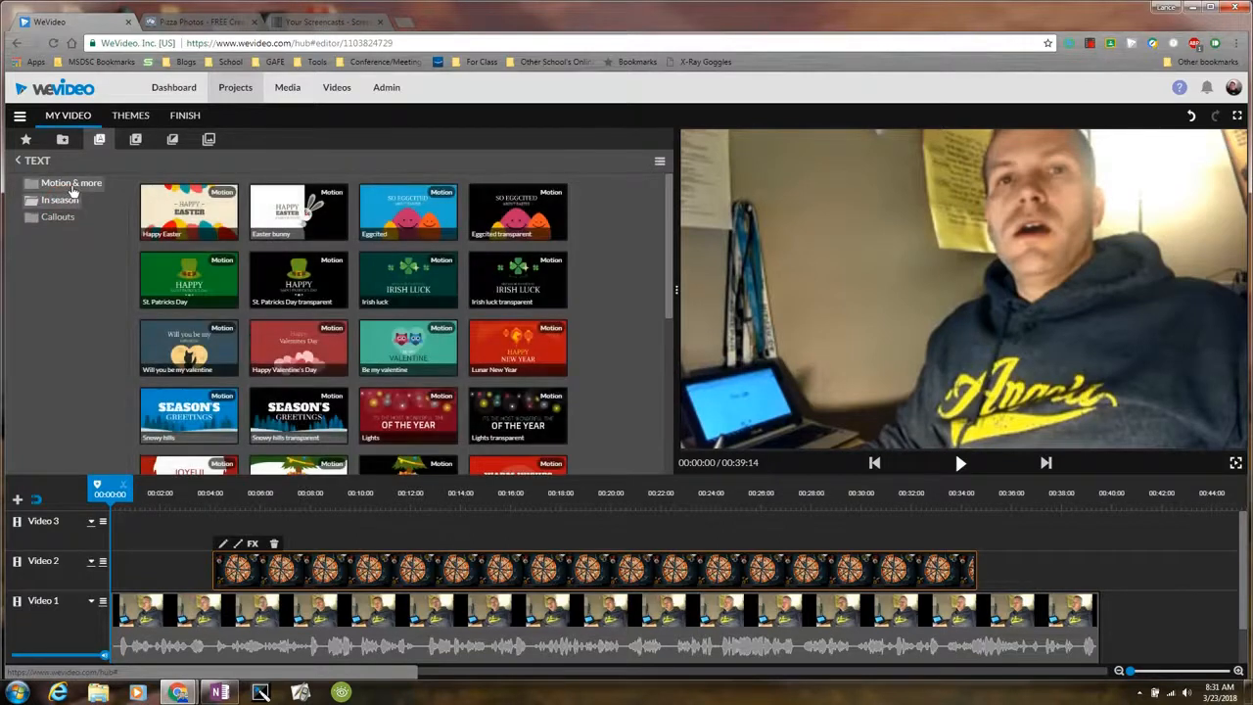
pyautogui.click(71, 186)
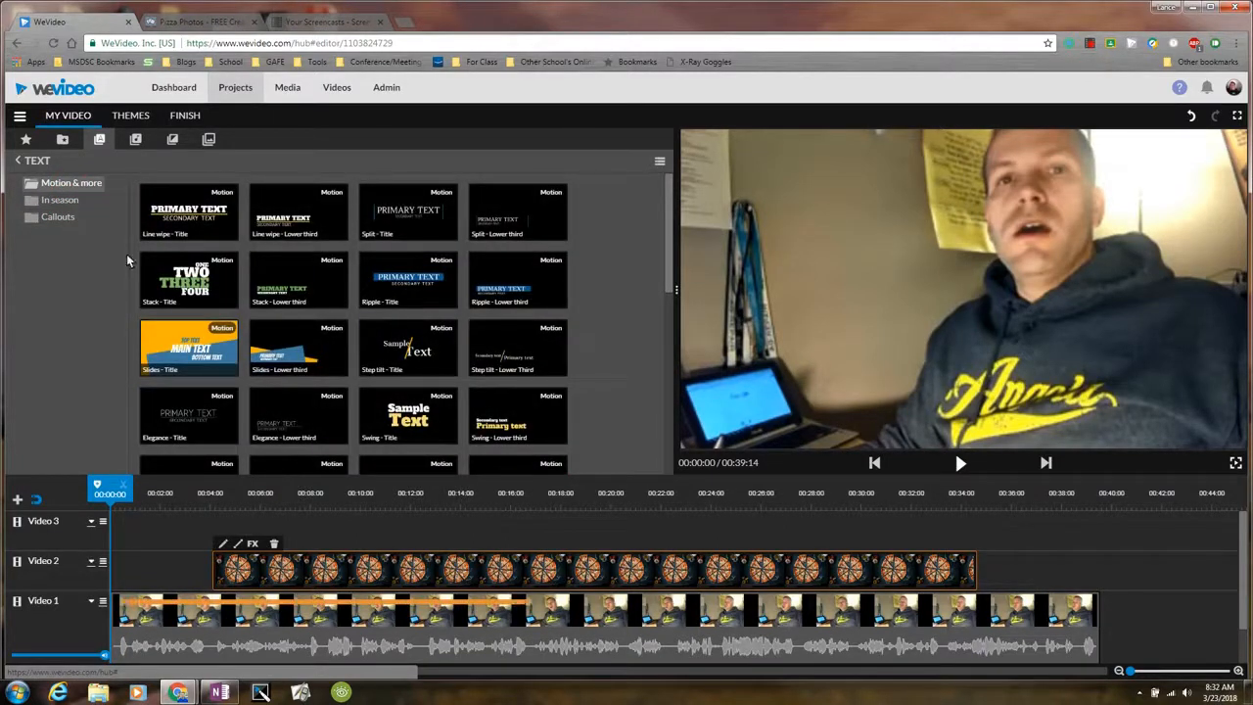
pyautogui.moveTo(671, 252); pyautogui.dragTo(662, 455)
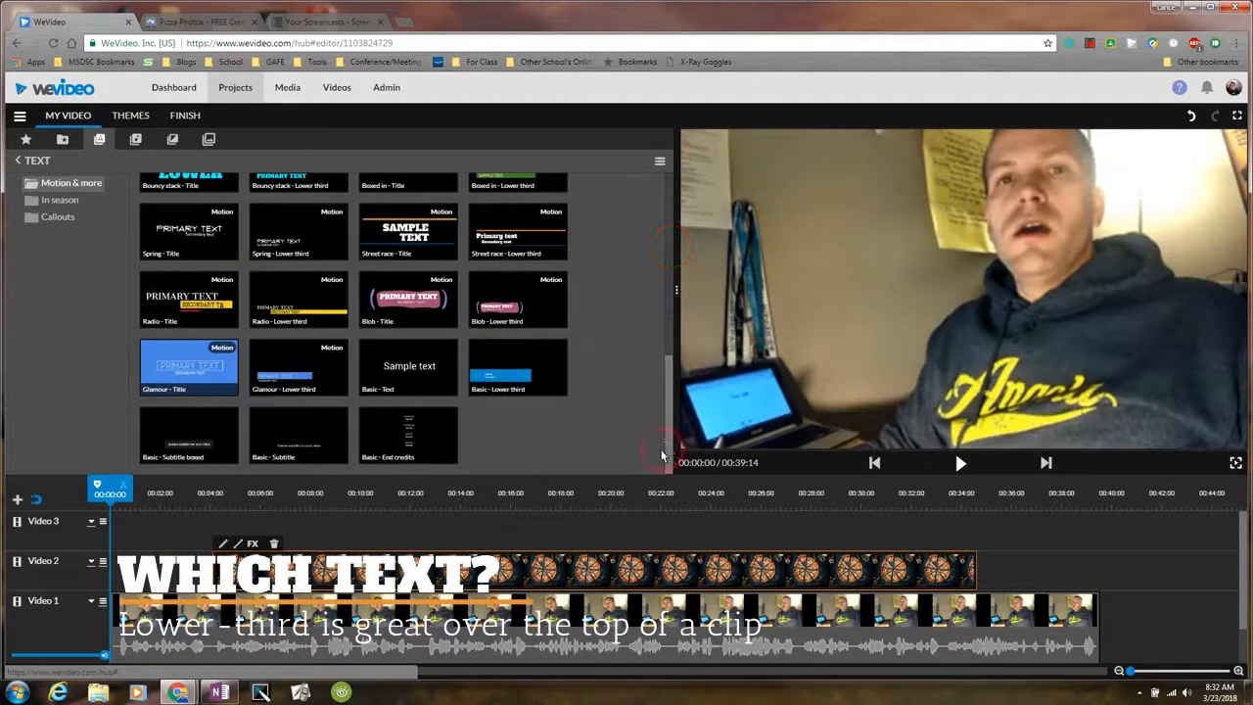
pyautogui.click(506, 365)
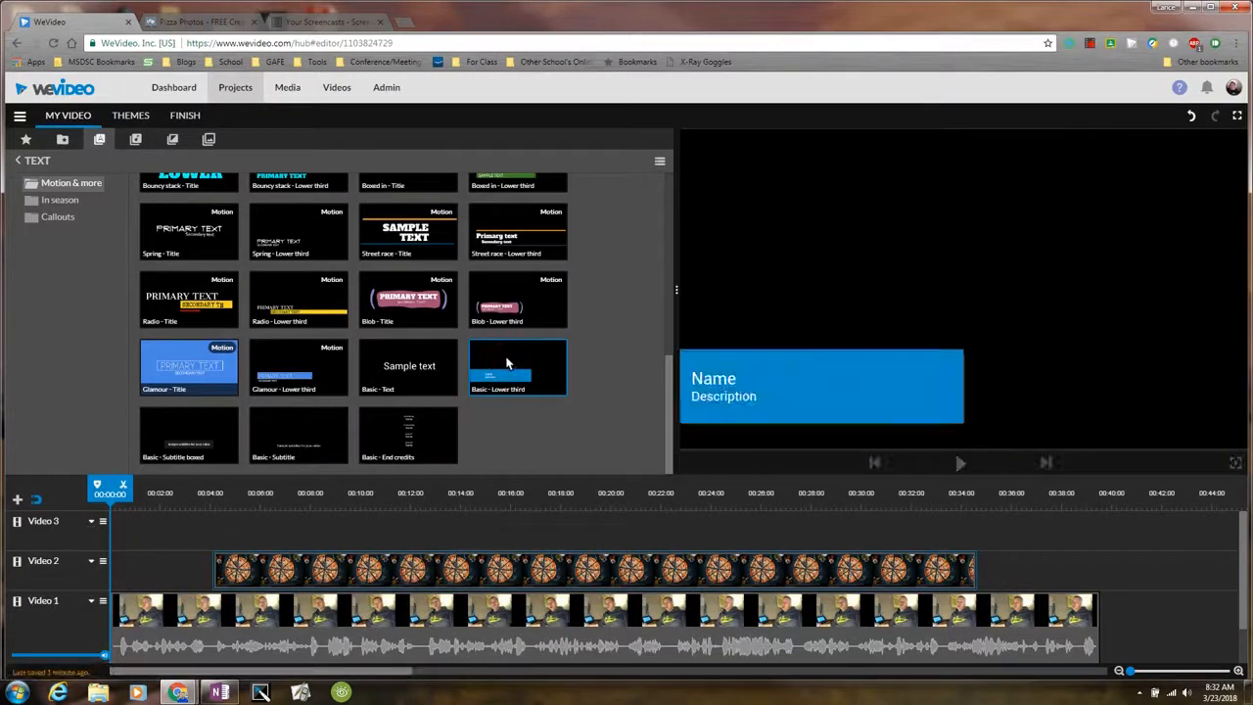
pyautogui.click(509, 308)
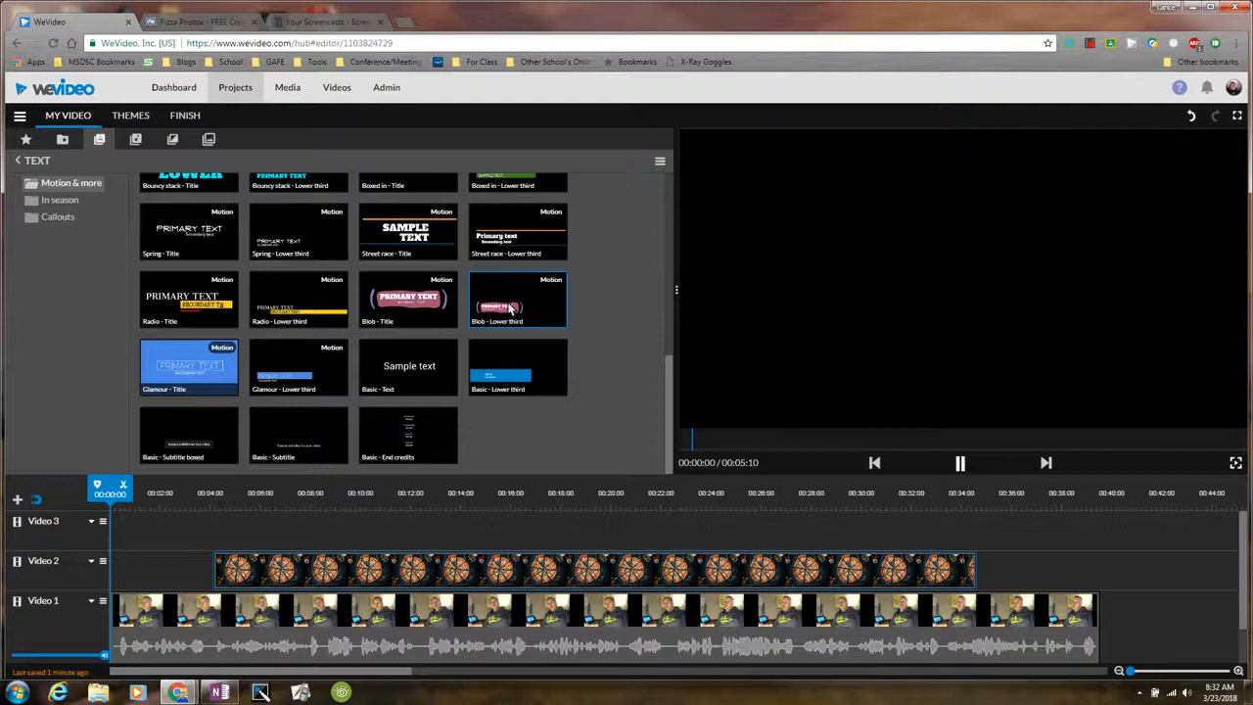
pyautogui.click(962, 465)
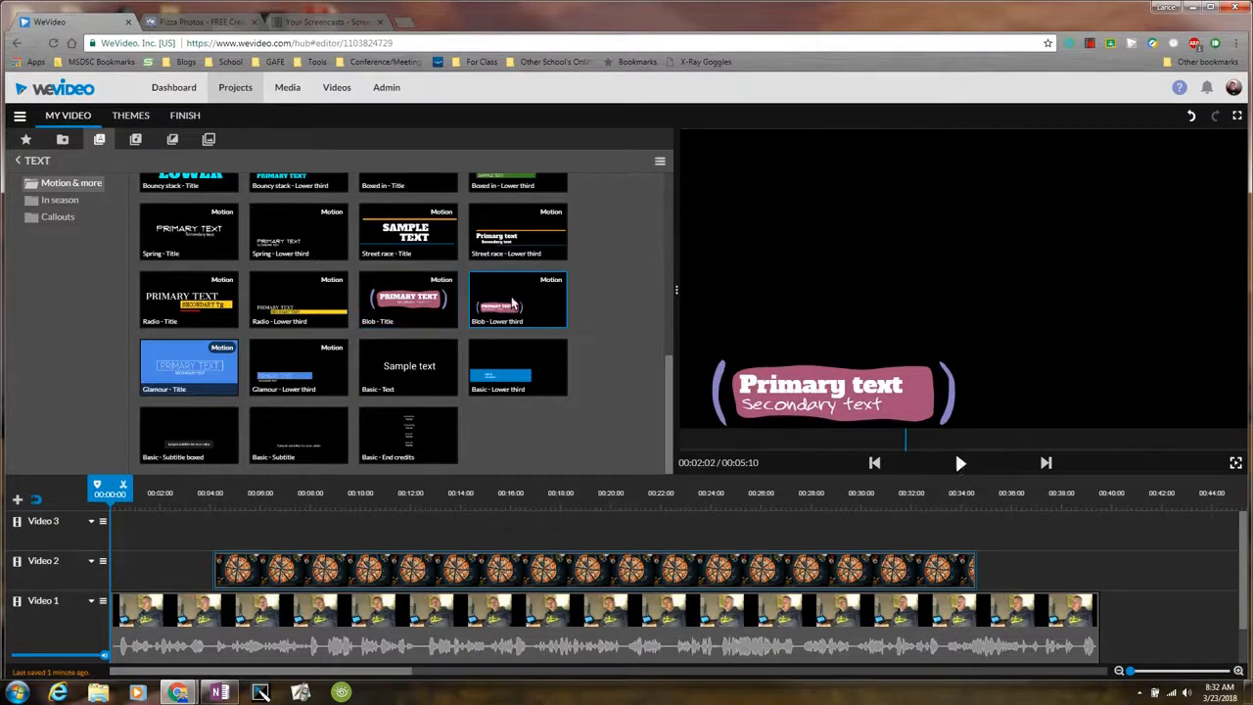
# Place the Blob - Lower third title on Video 3 at the pizza picture's start and extend it nearly to the Pizza Love clip's end
pyautogui.moveTo(509, 307); pyautogui.dragTo(233, 533)
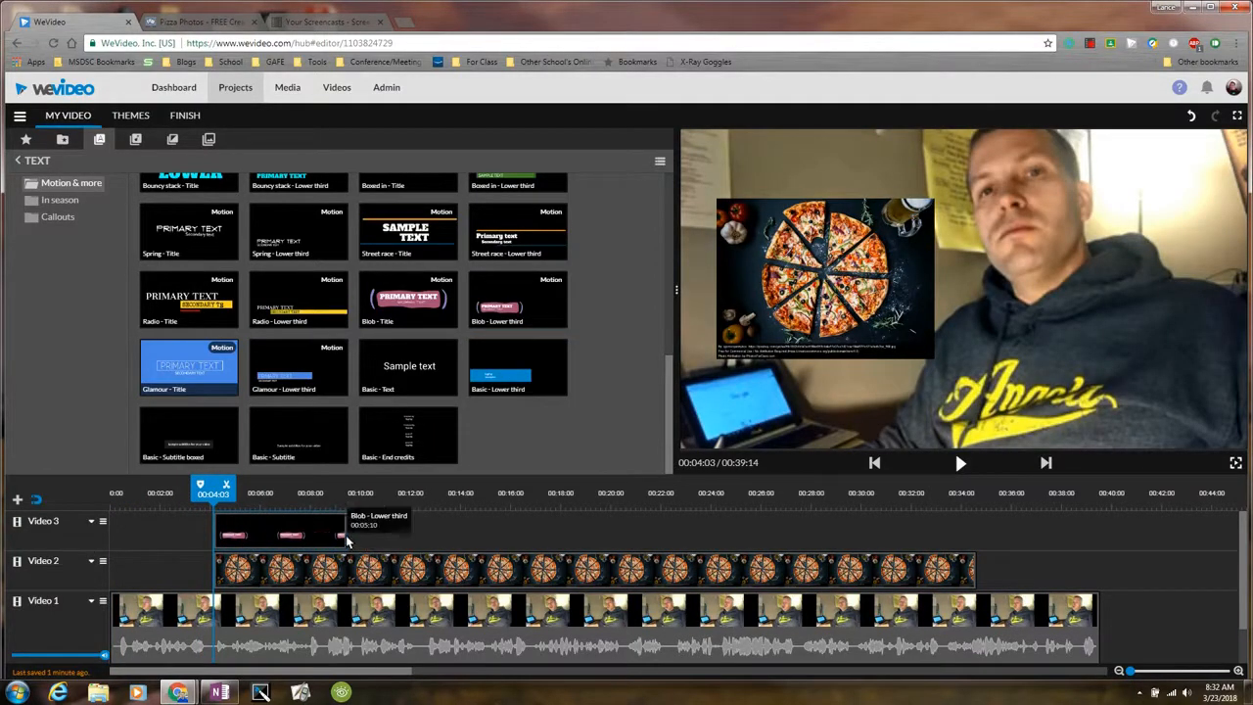
pyautogui.click(340, 537)
pyautogui.moveTo(345, 538); pyautogui.dragTo(1083, 538)
# Play the timeline from just before the Blob - Lower third title to check it over the pizza picture and webcam clip
pyautogui.click(201, 504)
pyautogui.press('space')
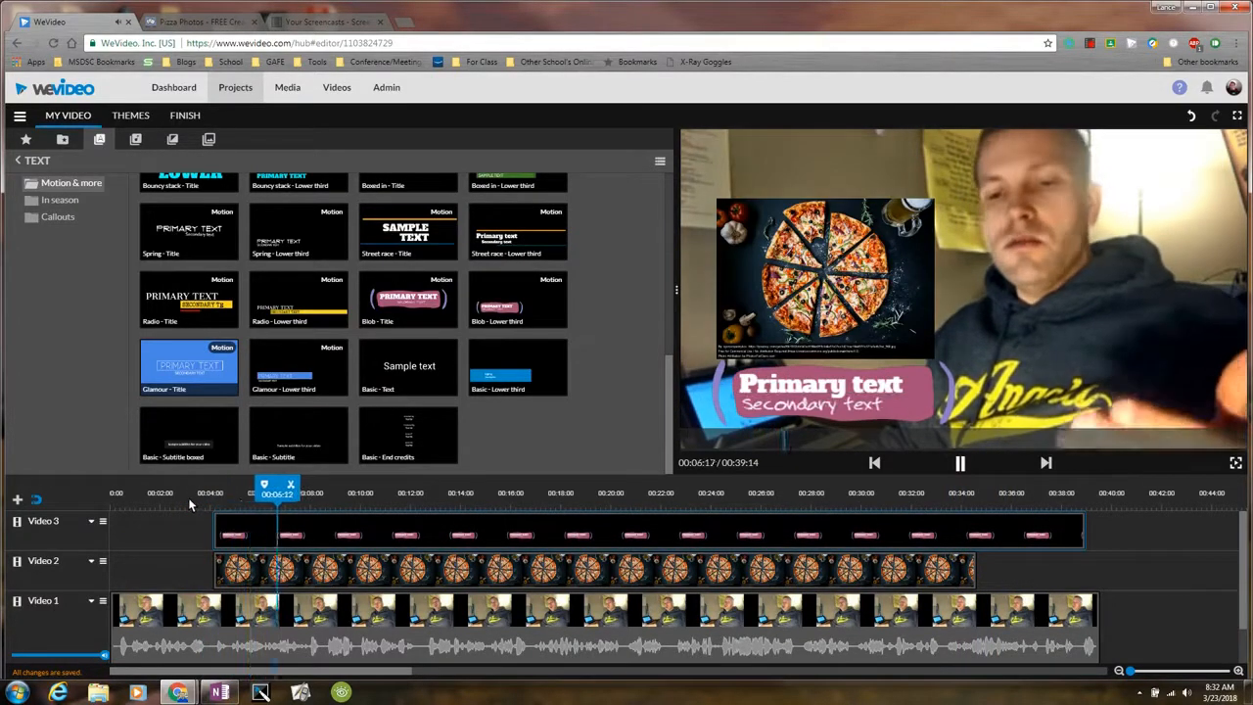
pyautogui.press('space')
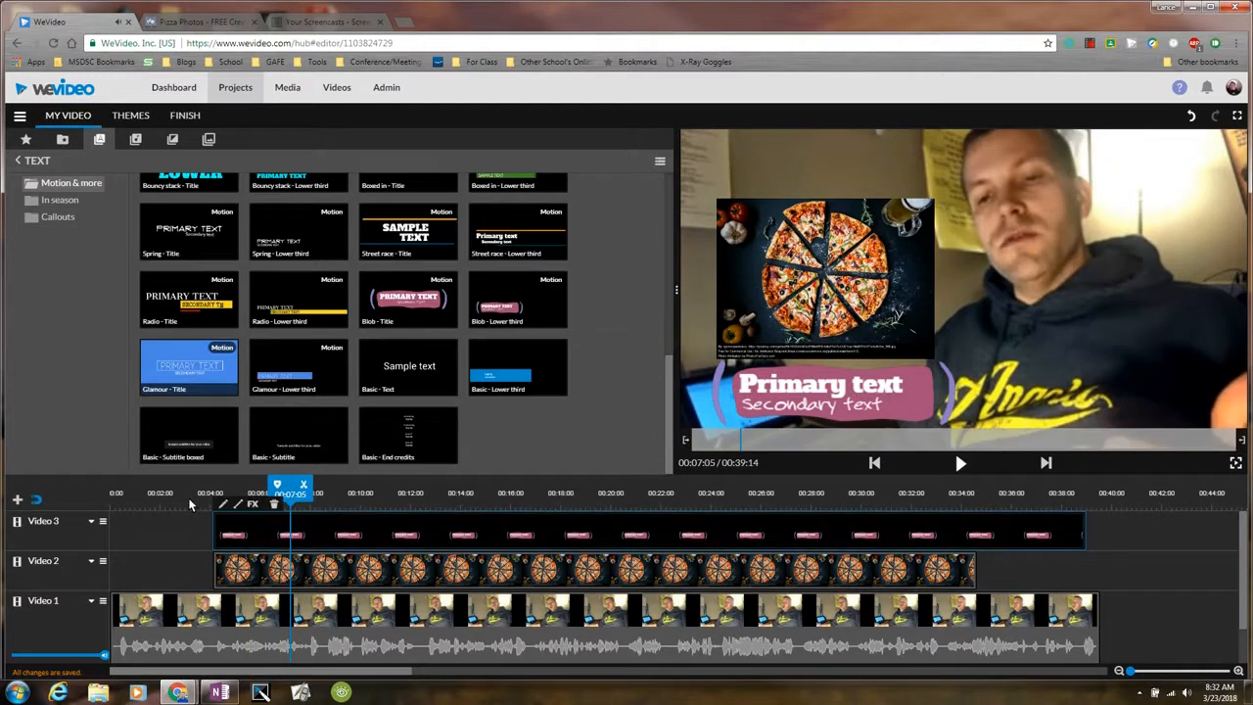
# Open the Blob - Lower third title for editing and set its primary text to Pizza and secondary text to Is Amazing!
pyautogui.click(275, 566)
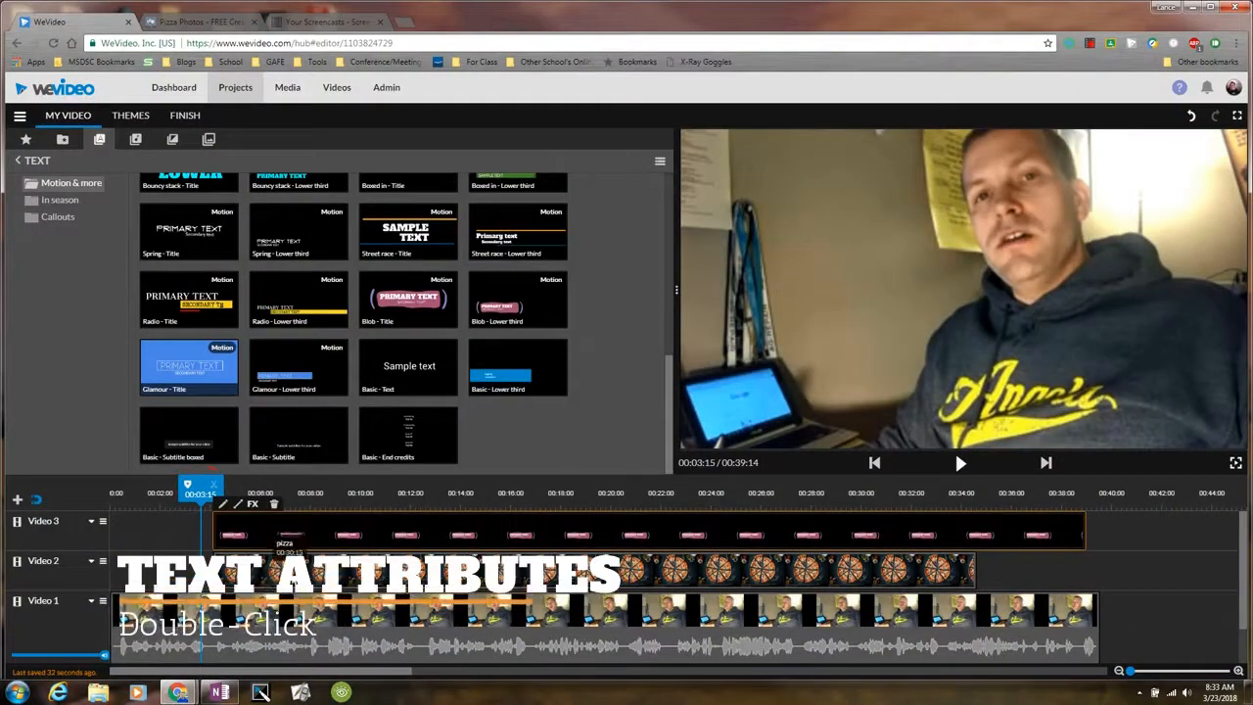
pyautogui.doubleClick(270, 533)
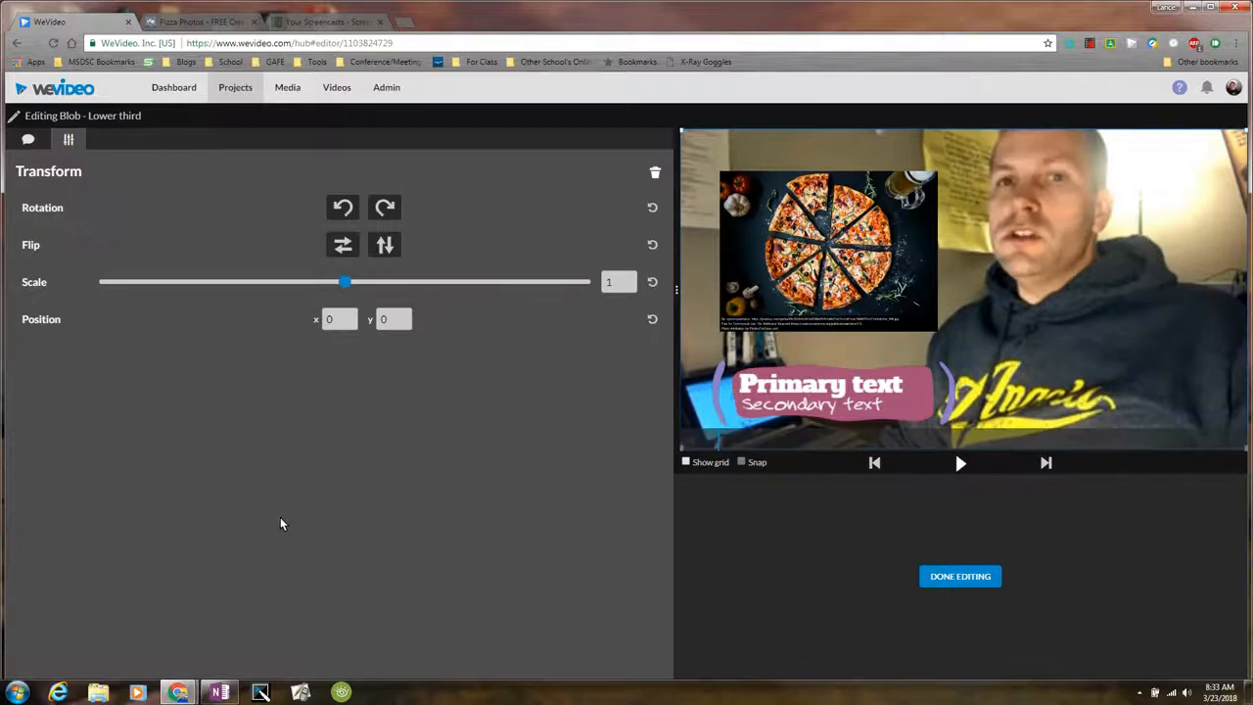
pyautogui.click(29, 140)
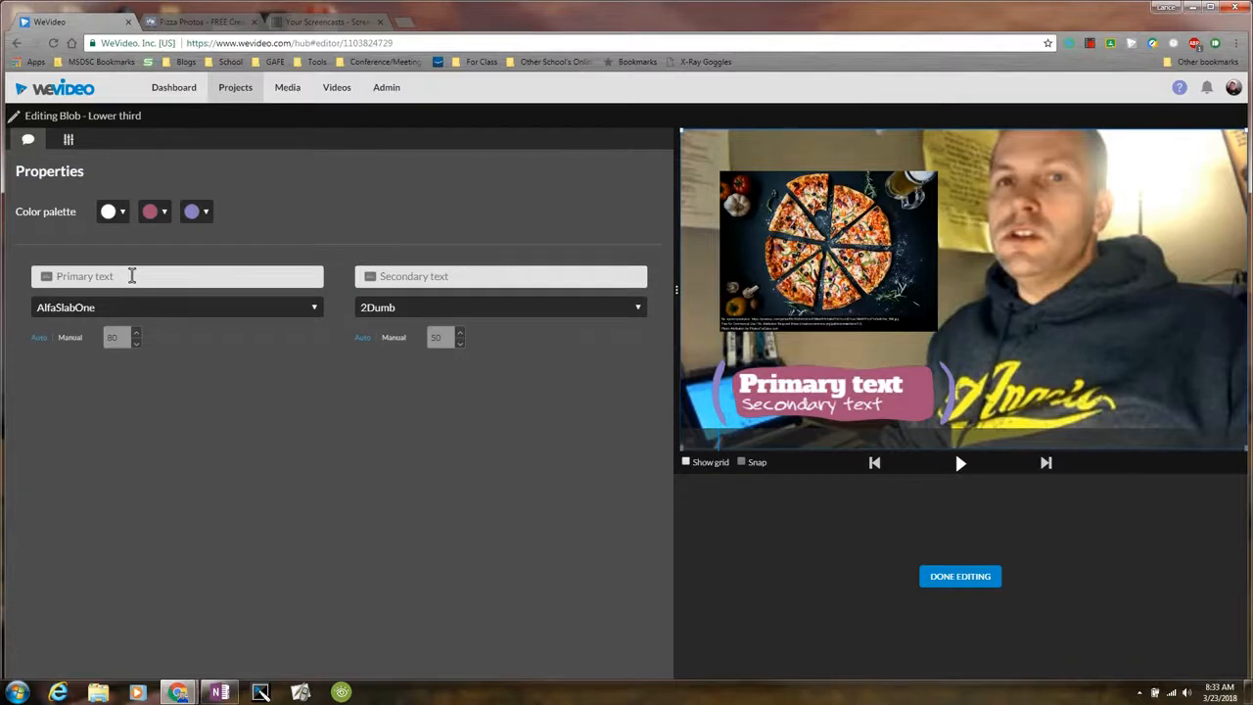
pyautogui.click(131, 276)
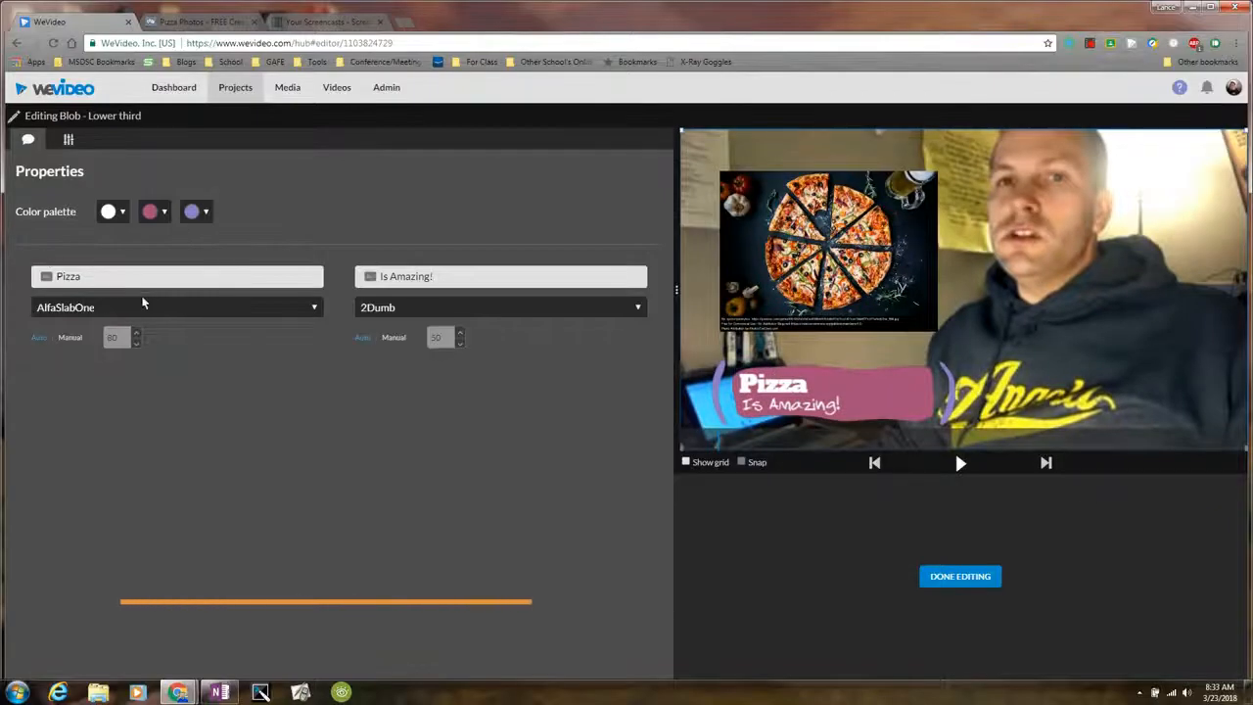
# Style the title with the College font for Pizza, manual text sizes, dark red text, a yellow background and dark red brackets
pyautogui.click(157, 307)
pyautogui.click(117, 621)
pyautogui.click(393, 338)
pyautogui.click(155, 212)
pyautogui.click(164, 303)
pyautogui.click(191, 303)
pyautogui.click(205, 211)
pyautogui.click(210, 318)
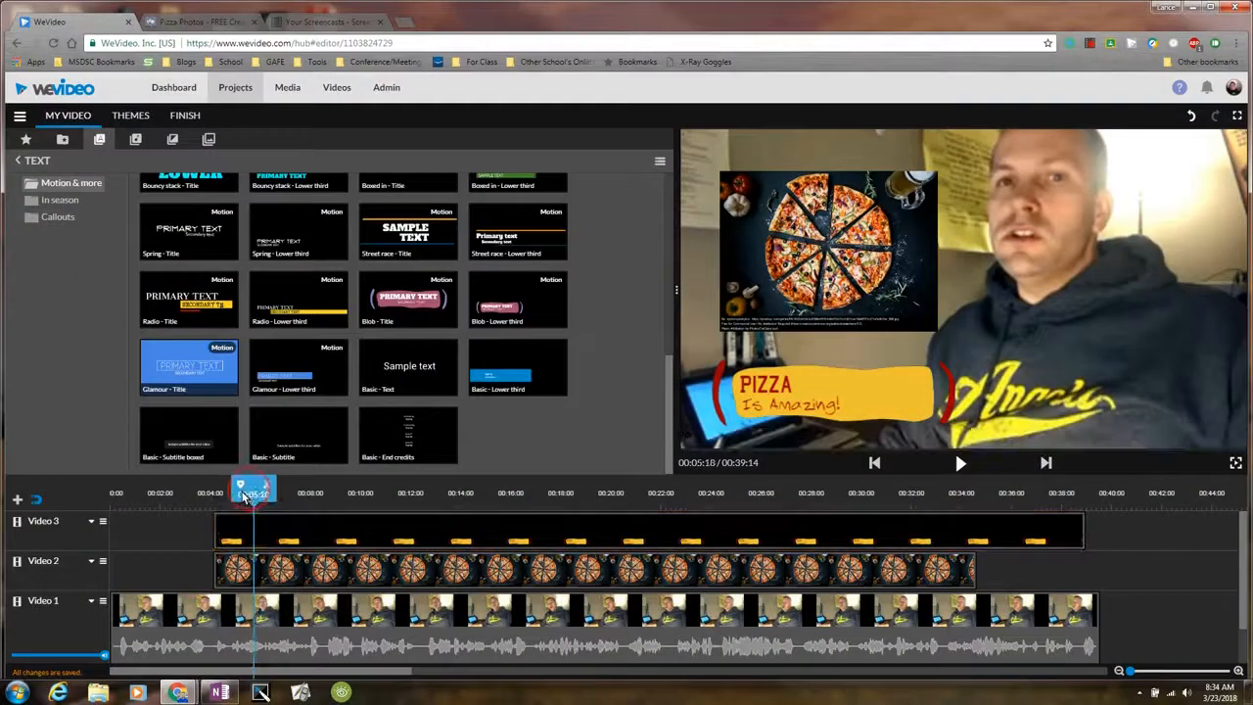
# Play the timeline from just before the edited title to check it, and return the playhead to the title's start
pyautogui.moveTo(251, 492); pyautogui.dragTo(190, 496)
pyautogui.press('space')
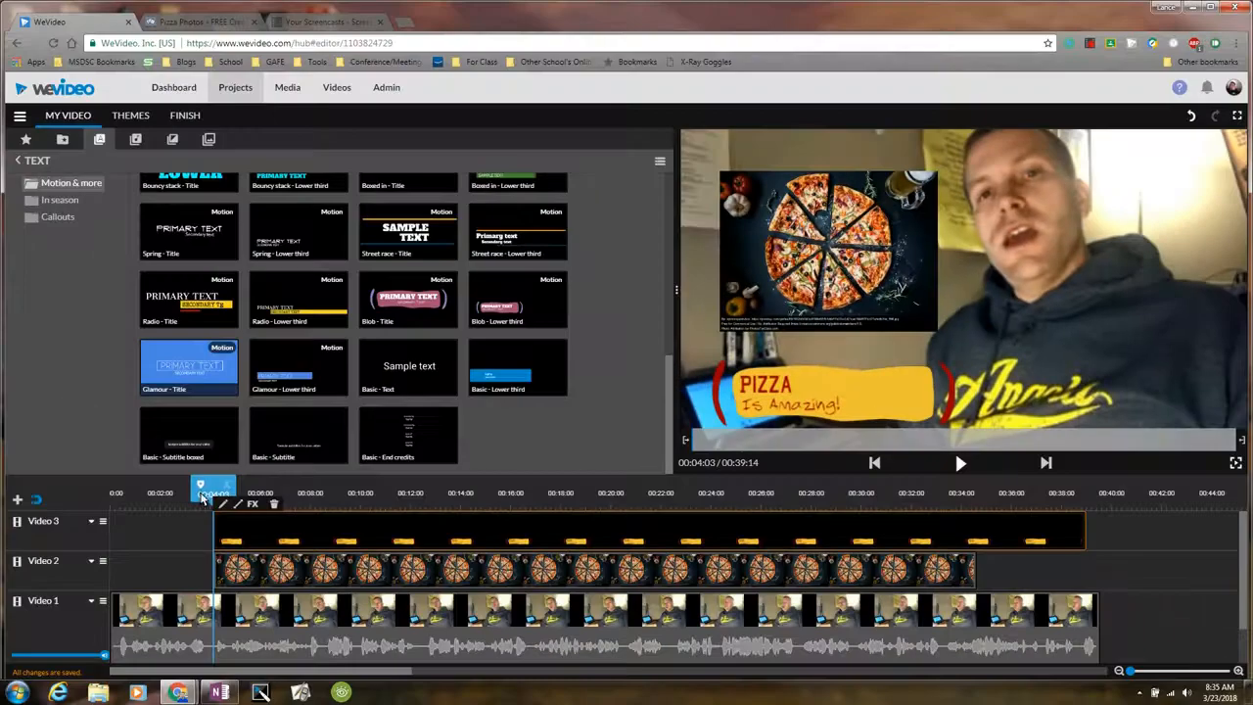
pyautogui.moveTo(210, 484); pyautogui.dragTo(207, 484)
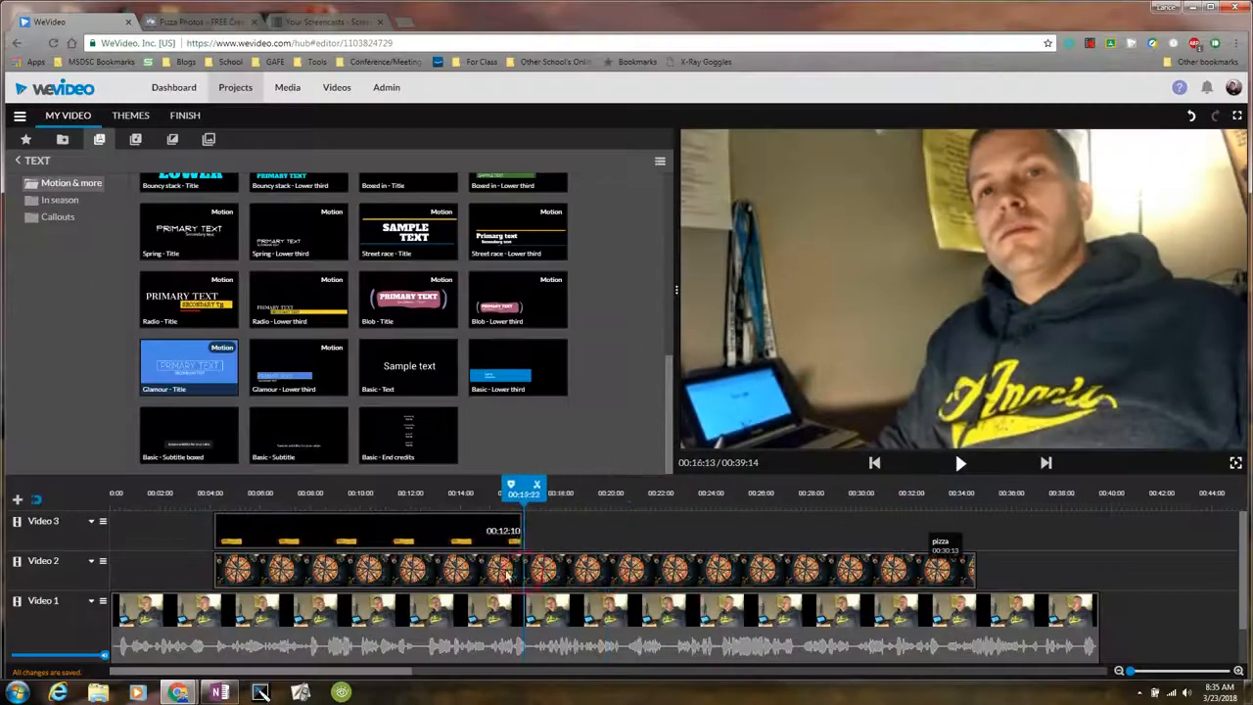
# Shorten the title on Video 3 to about 00:06:21 and paste a copy directly after it at 00:11:00
pyautogui.moveTo(517, 537); pyautogui.dragTo(383, 536)
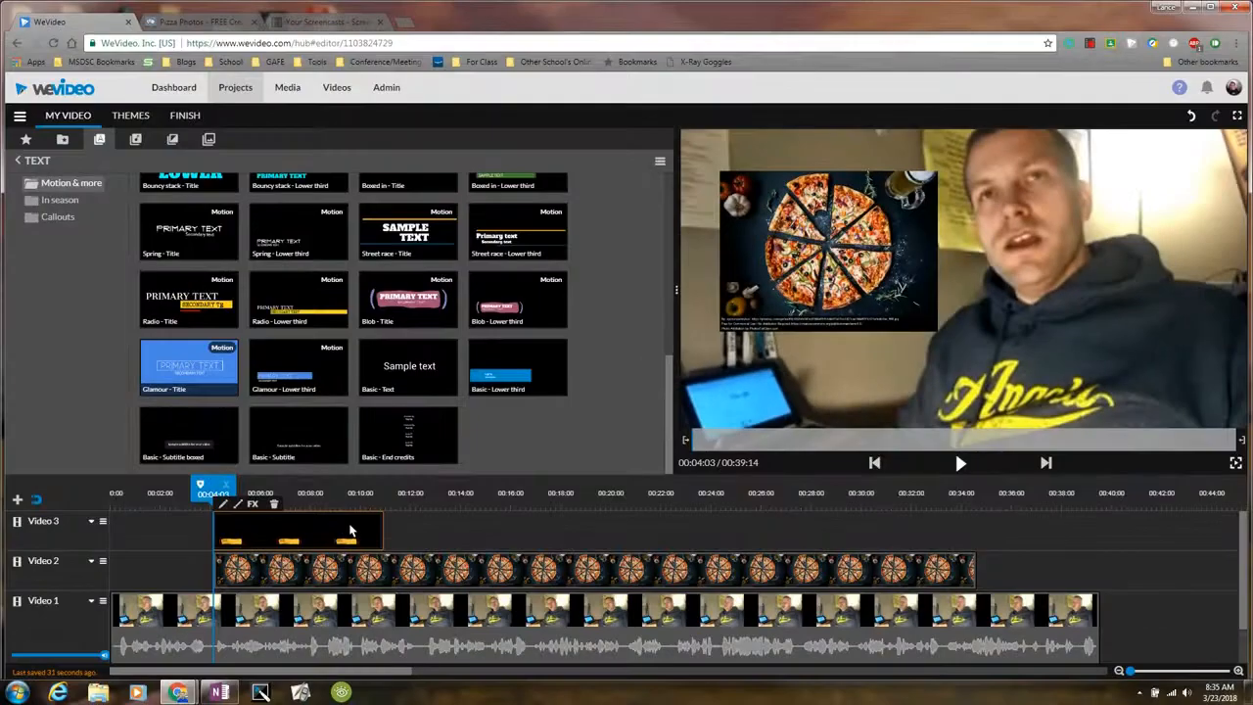
pyautogui.hotkey('ctrl', 'c')
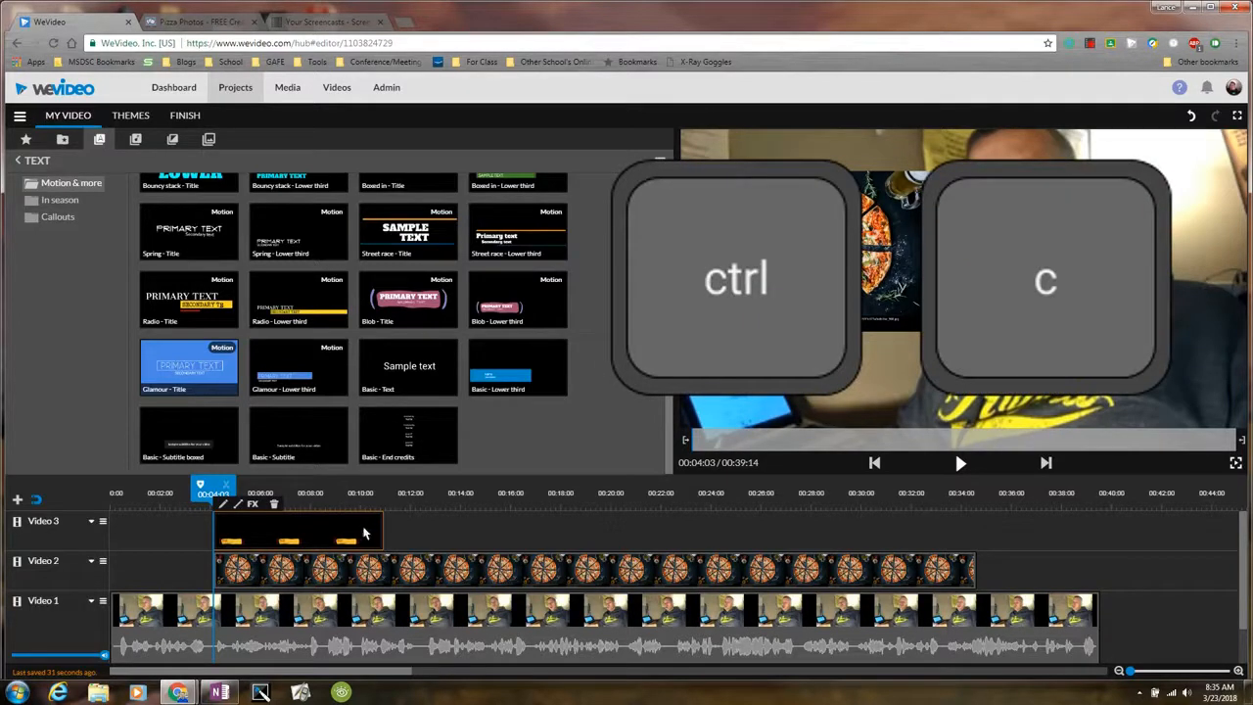
pyautogui.click(386, 525)
pyautogui.click(403, 493)
pyautogui.moveTo(418, 494); pyautogui.dragTo(395, 484)
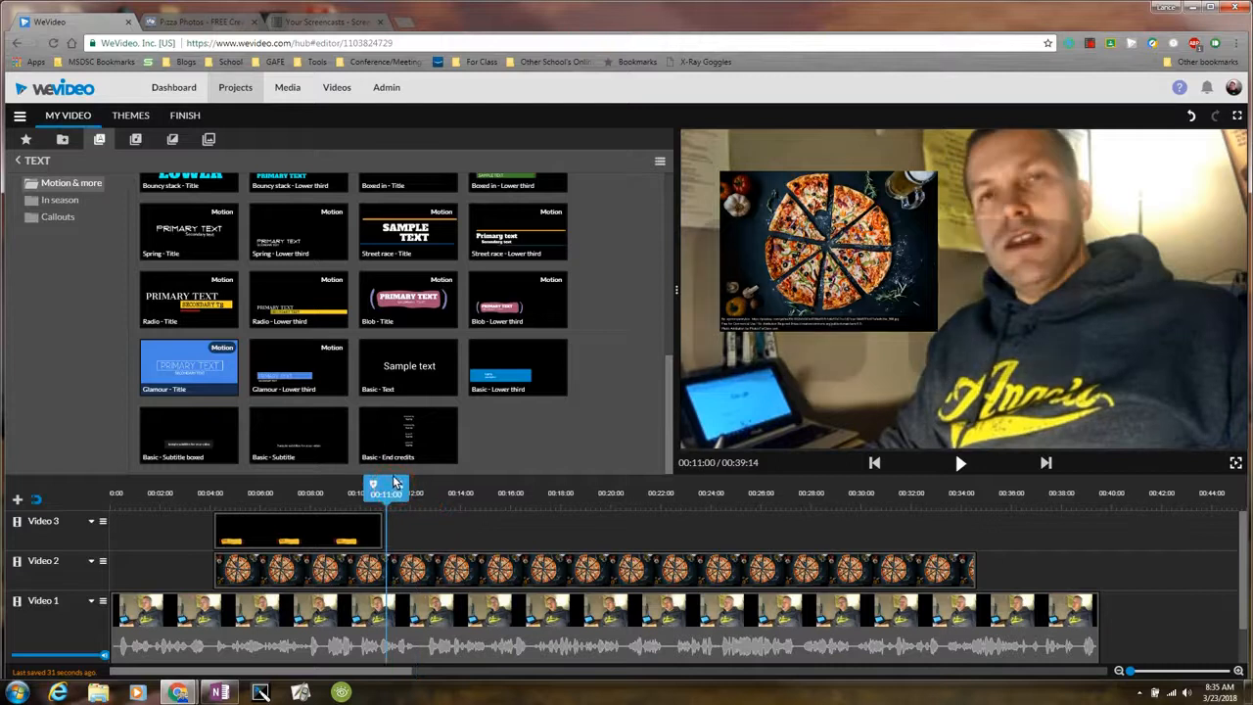
pyautogui.hotkey('ctrl', 'v')
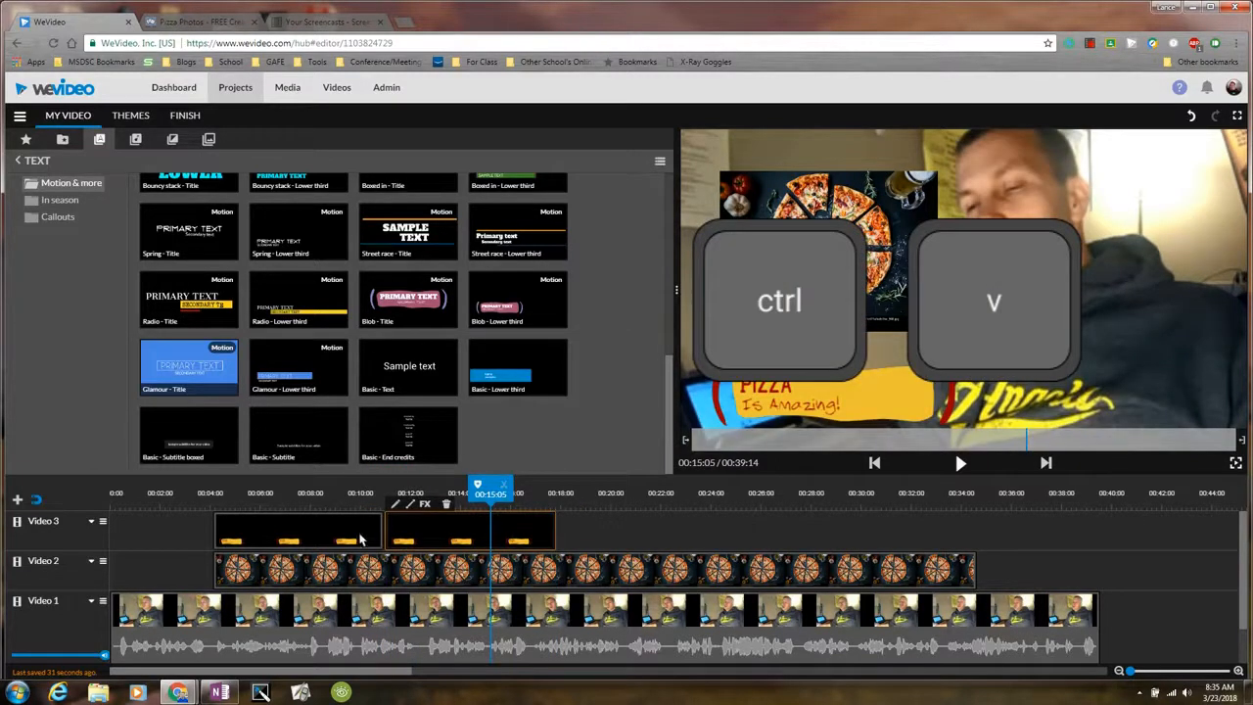
# Open the second Pizza title for editing and change its secondary text to Is Delicious!
pyautogui.click(361, 540)
pyautogui.click(425, 533)
pyautogui.moveTo(424, 533); pyautogui.dragTo(425, 534)
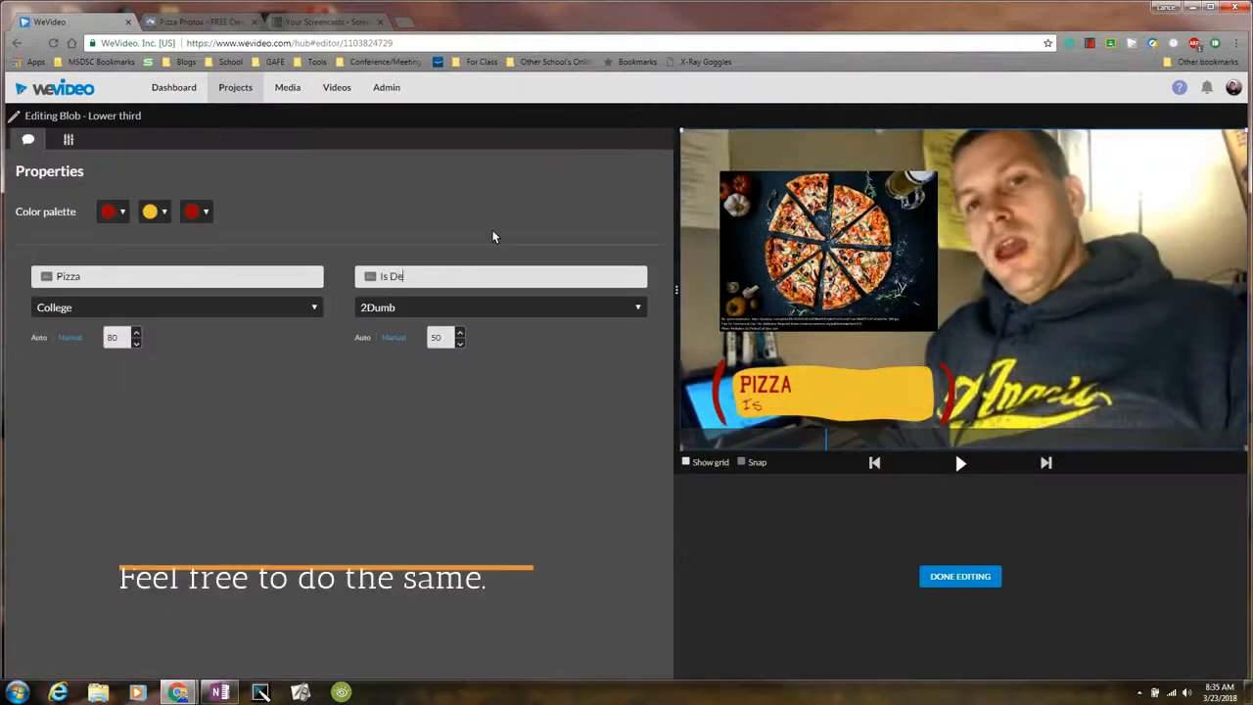
pyautogui.write('licious!')
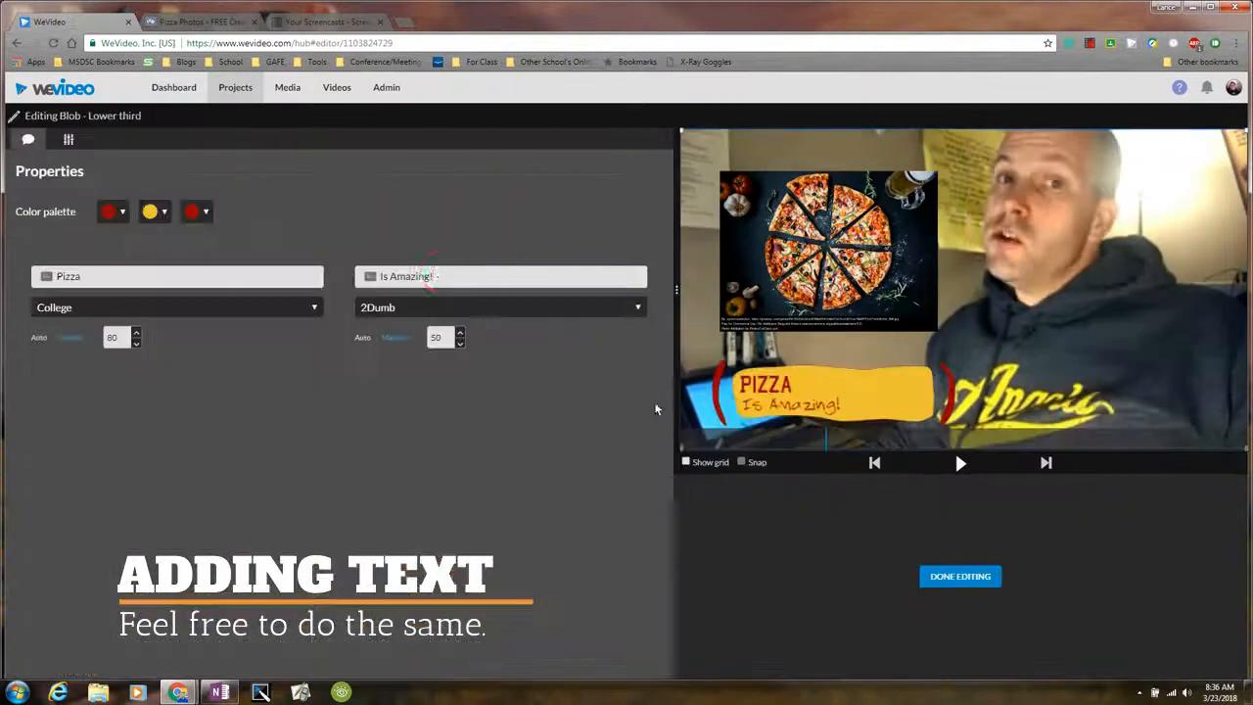
# Clear the word Amazing! from the secondary text of the third Pizza title
pyautogui.press('BackSpace')
pyautogui.press('BackSpace')
pyautogui.press('BackSpace')
pyautogui.press('BackSpace')
pyautogui.press('BackSpace')
pyautogui.press('BackSpace')
pyautogui.press('BackSpace')
pyautogui.press('BackSpace')
pyautogui.press('BackSpace')
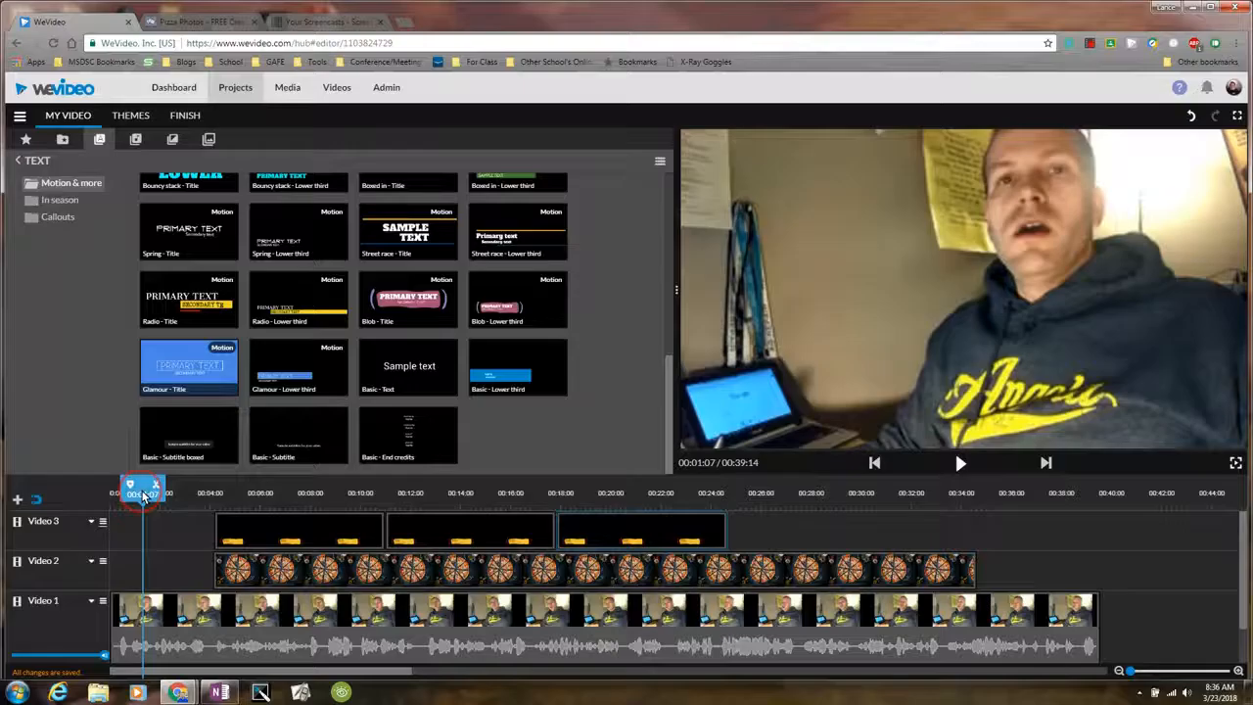
# Add DirectionalWipe transitions to both ends of the pizza picture and transitions to both ends of the Pizza Love clip, with Puzzle Right at its start
pyautogui.moveTo(146, 486); pyautogui.dragTo(194, 486)
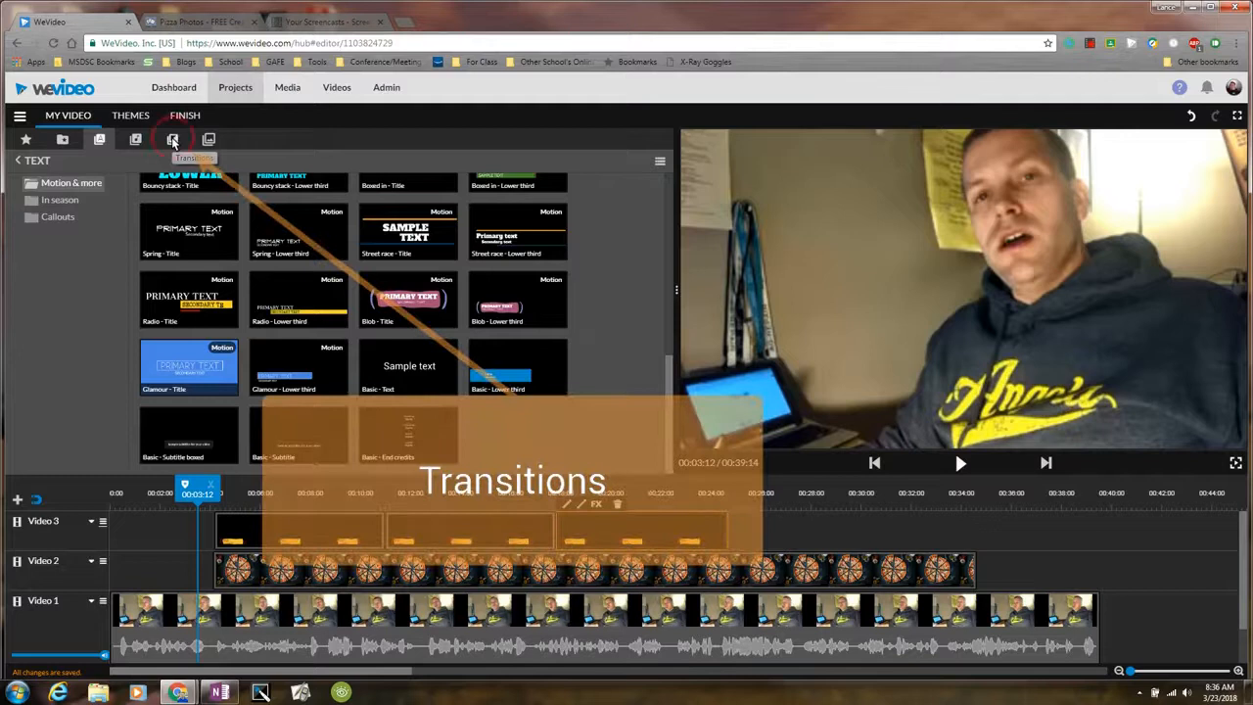
pyautogui.click(172, 141)
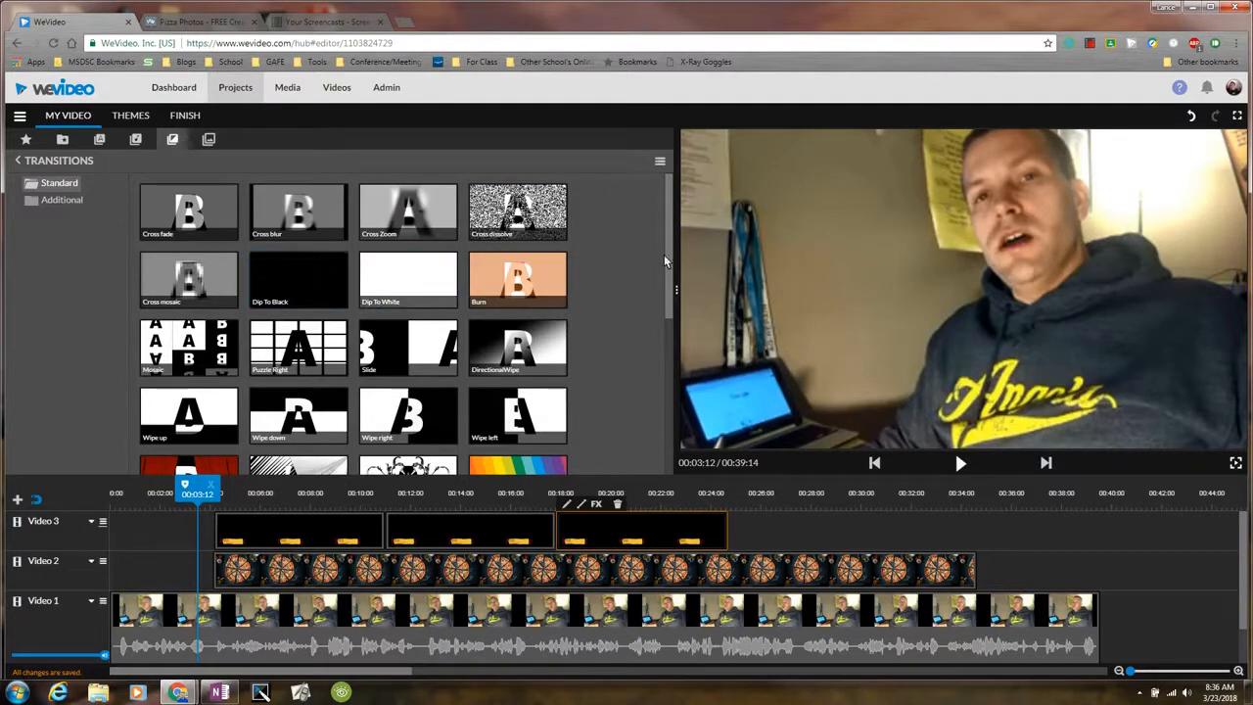
pyautogui.scroll(-2, 674, 272)
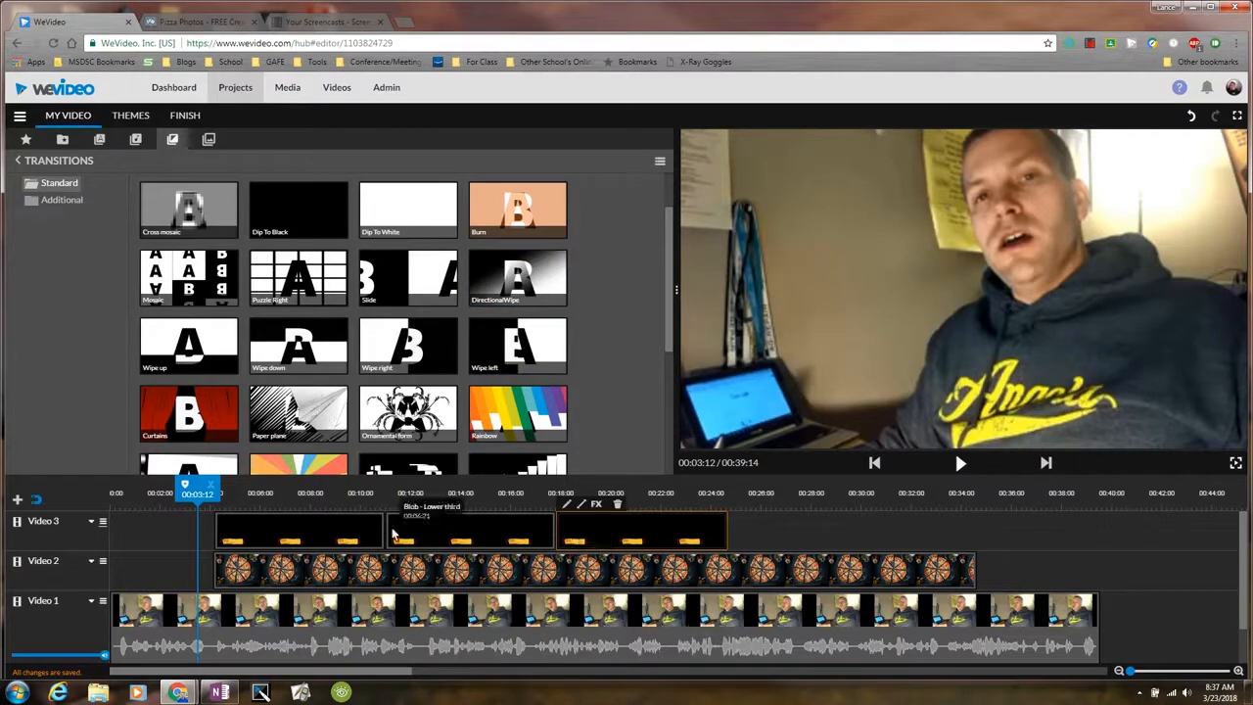
pyautogui.moveTo(661, 300); pyautogui.dragTo(661, 263)
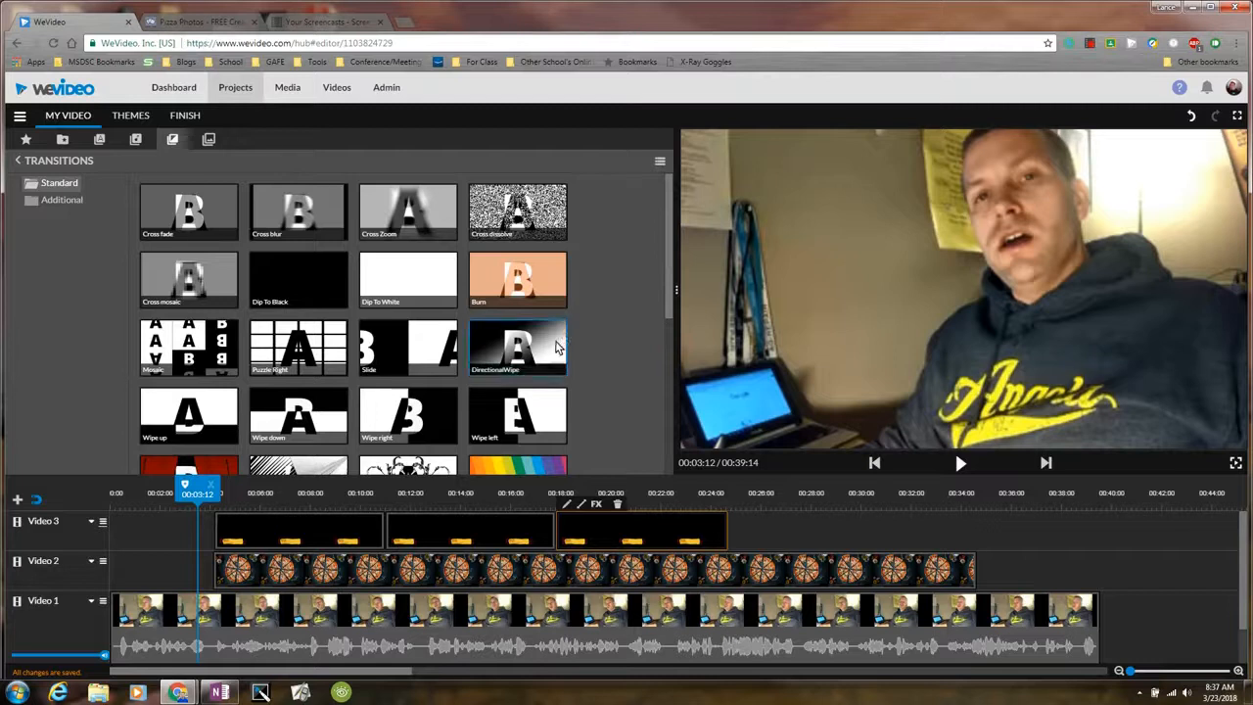
pyautogui.moveTo(535, 442); pyautogui.dragTo(226, 568)
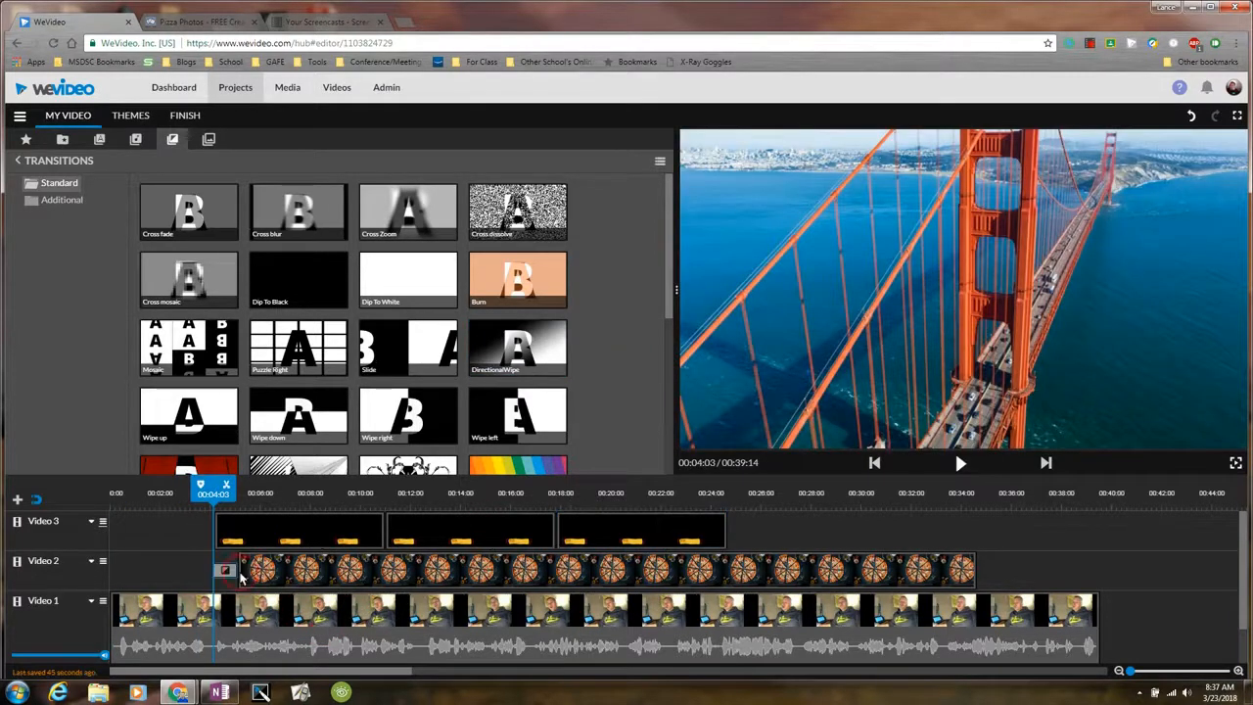
pyautogui.moveTo(502, 341); pyautogui.dragTo(994, 570)
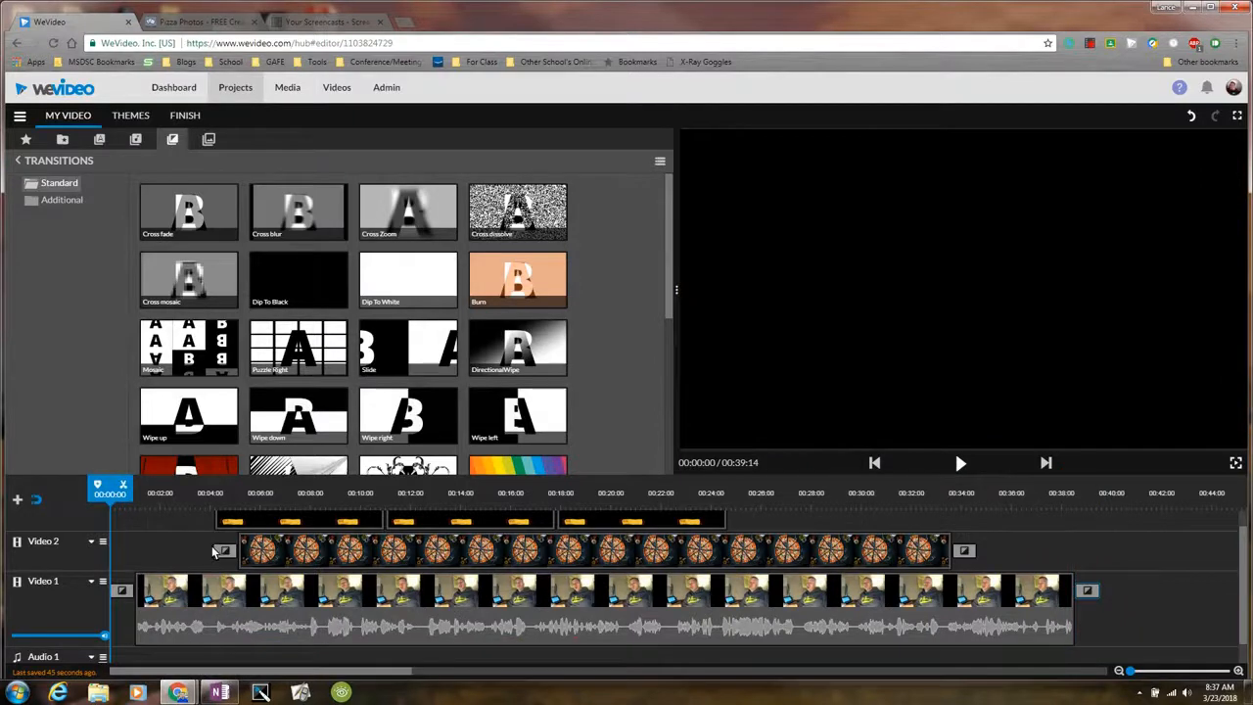
# Set the duration of the Puzzle Right transition at the Pizza Love clip's start to 0.4 s
pyautogui.click(122, 594)
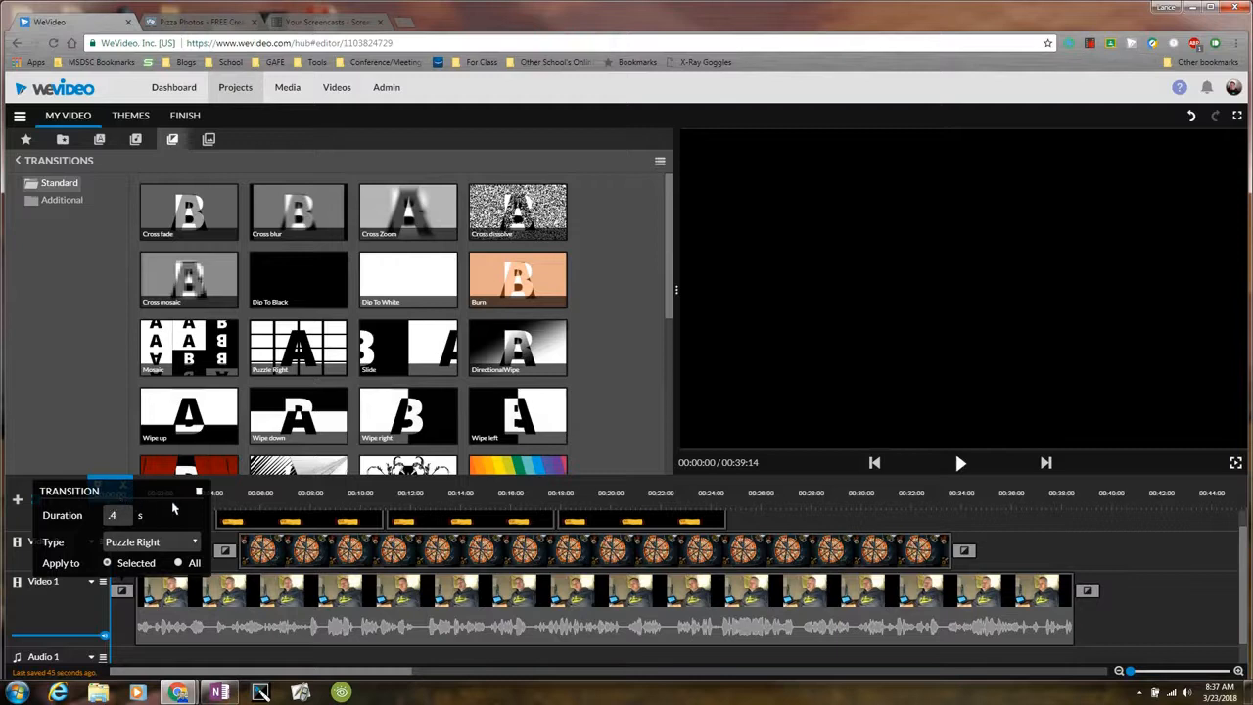
pyautogui.press('Return')
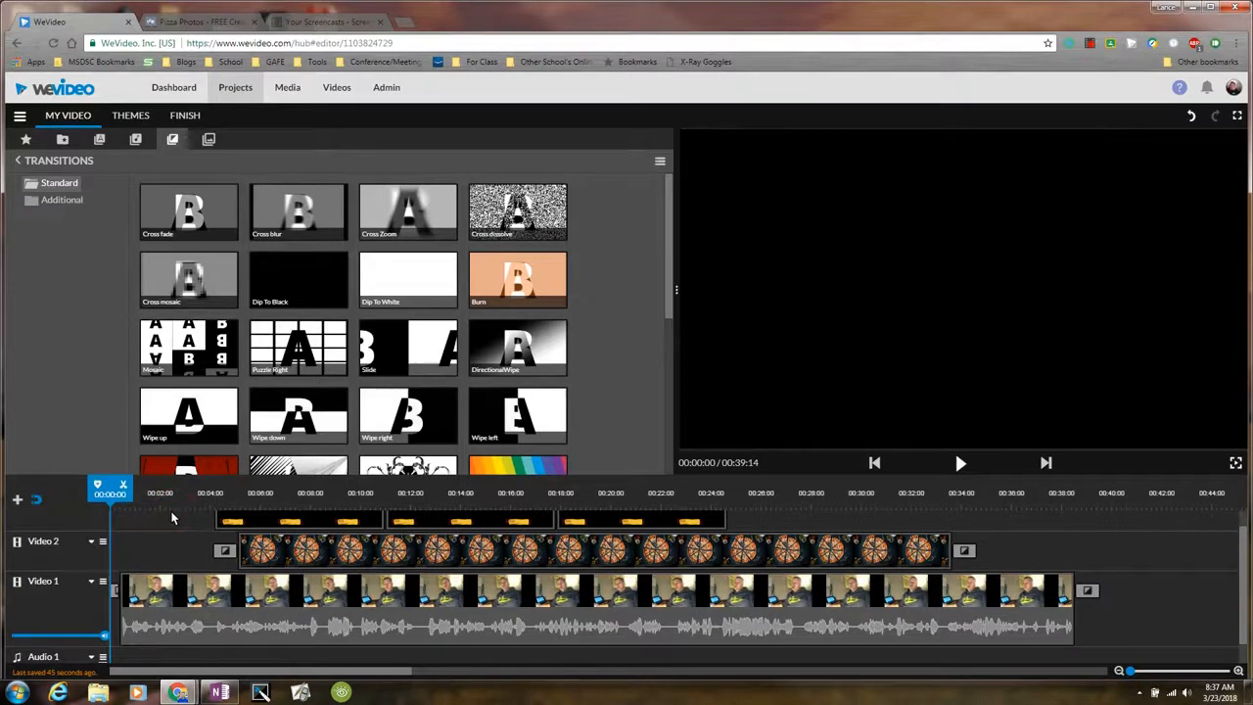
pyautogui.click(116, 588)
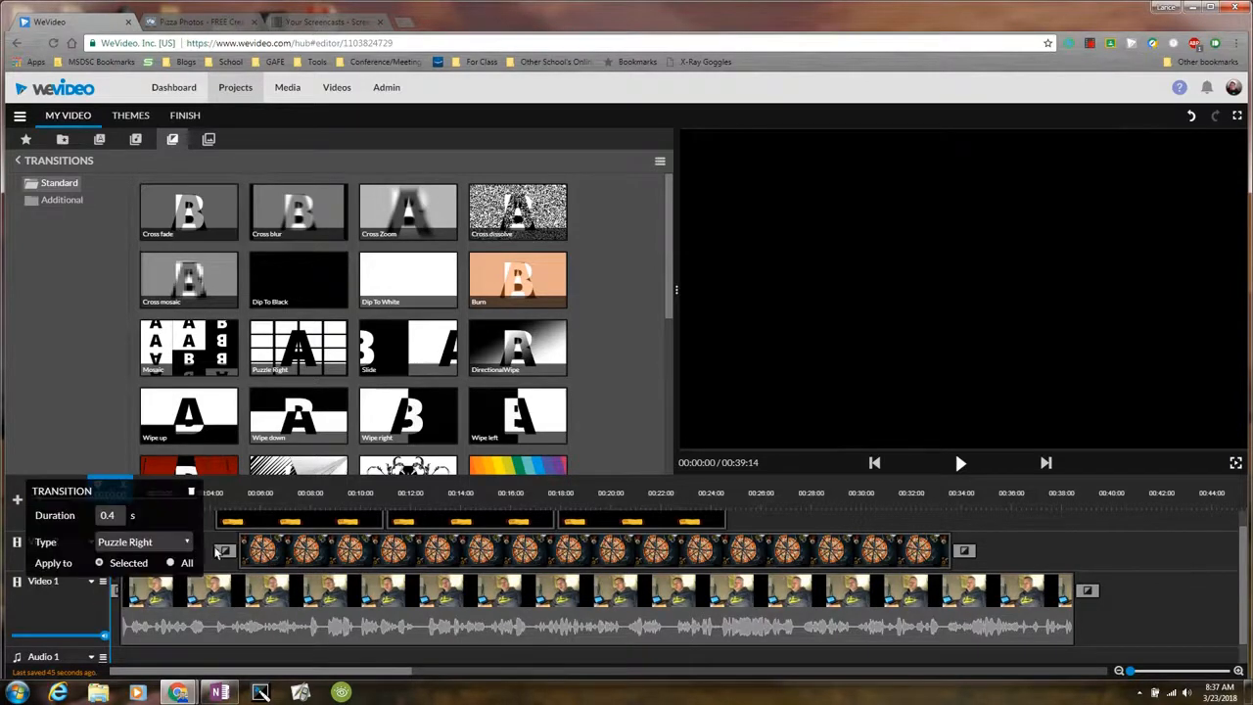
# Set the pizza picture's start and end transitions and the Pizza Love clip's end transition to 0.4 s each
pyautogui.click(223, 551)
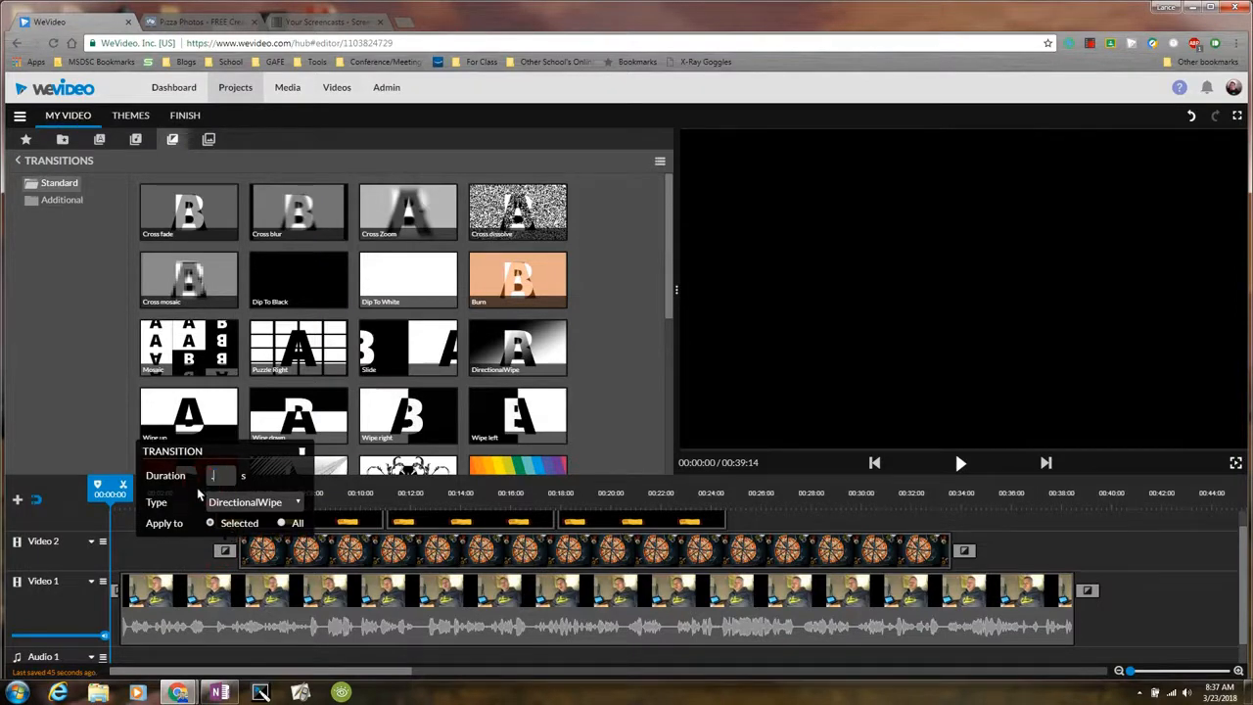
pyautogui.press('Return')
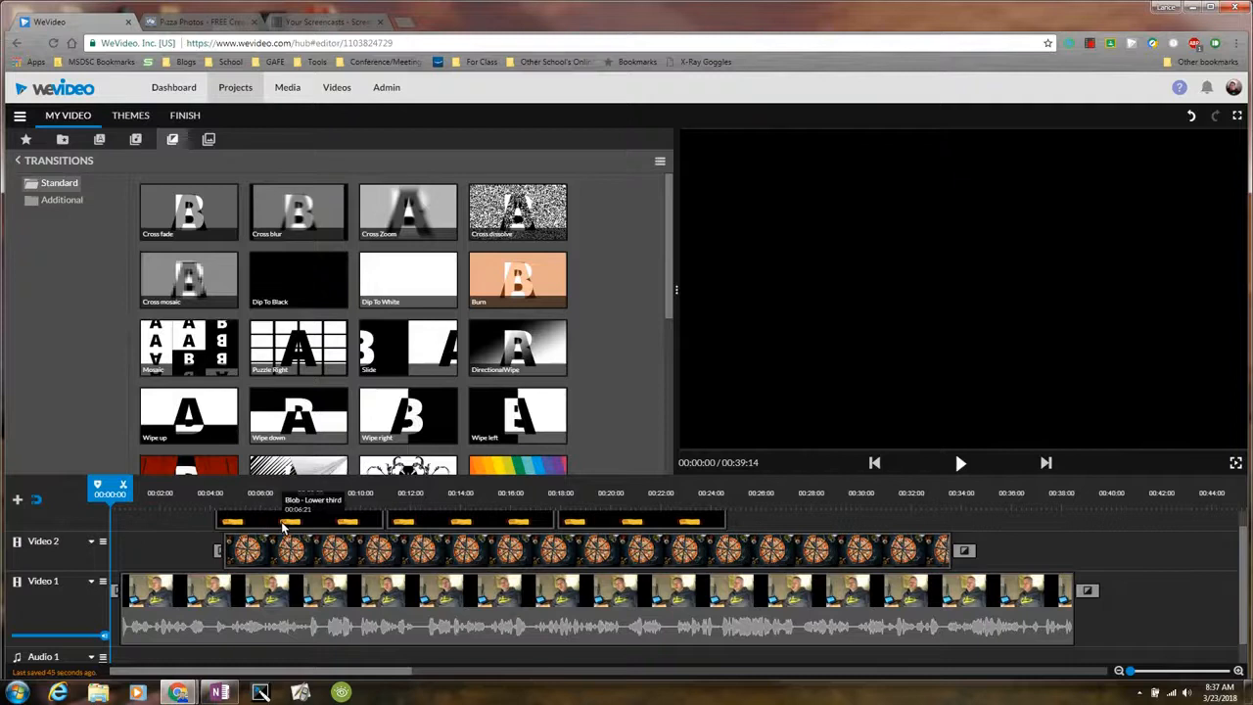
pyautogui.click(963, 550)
pyautogui.moveTo(962, 477); pyautogui.dragTo(918, 487)
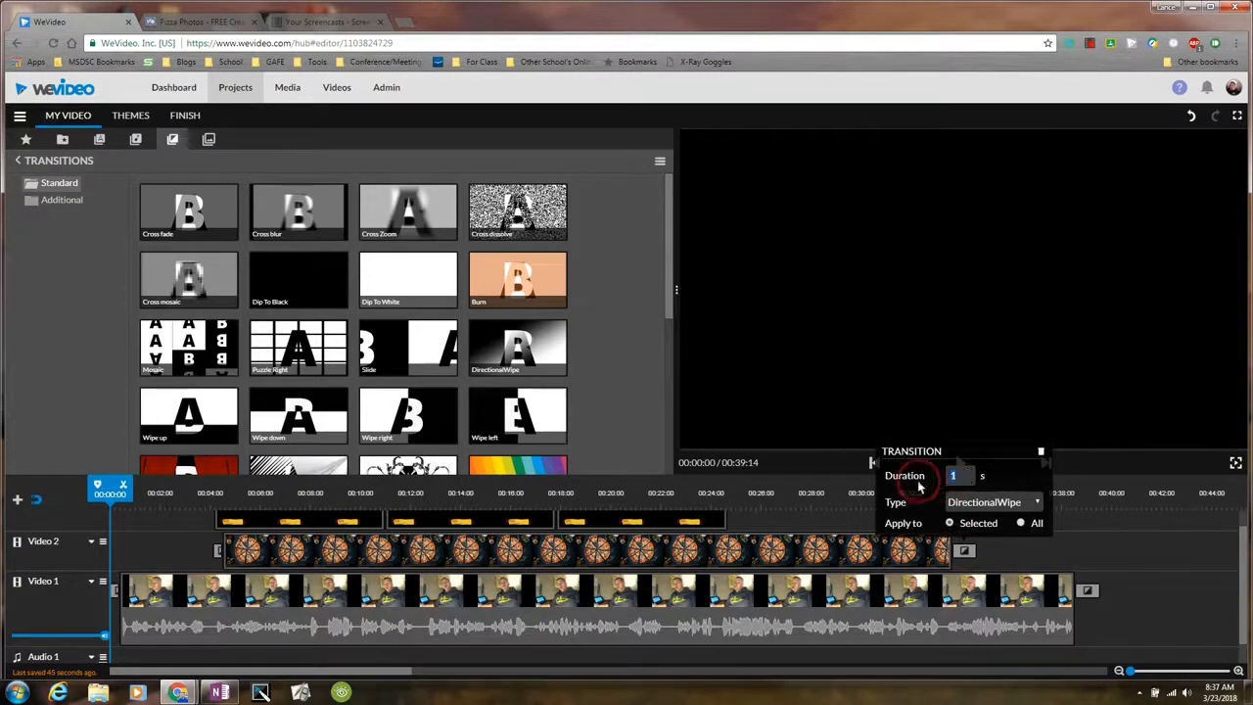
pyautogui.press('Return')
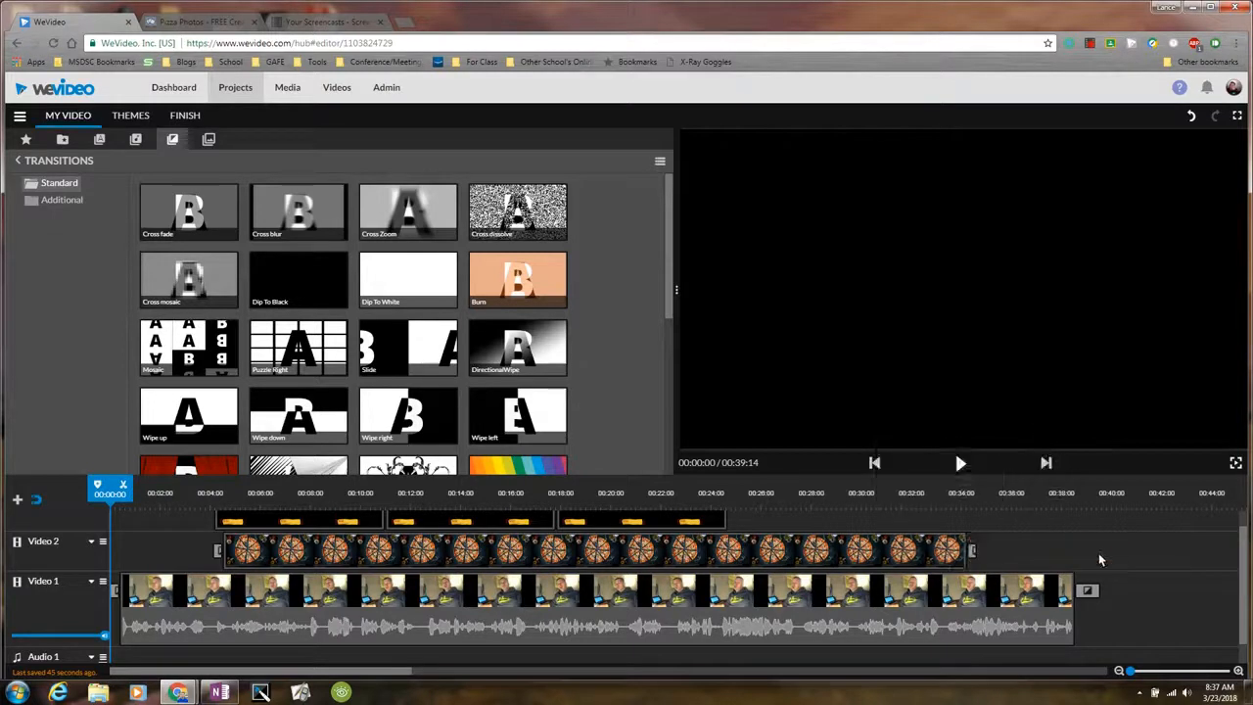
pyautogui.moveTo(1089, 590); pyautogui.dragTo(1089, 590)
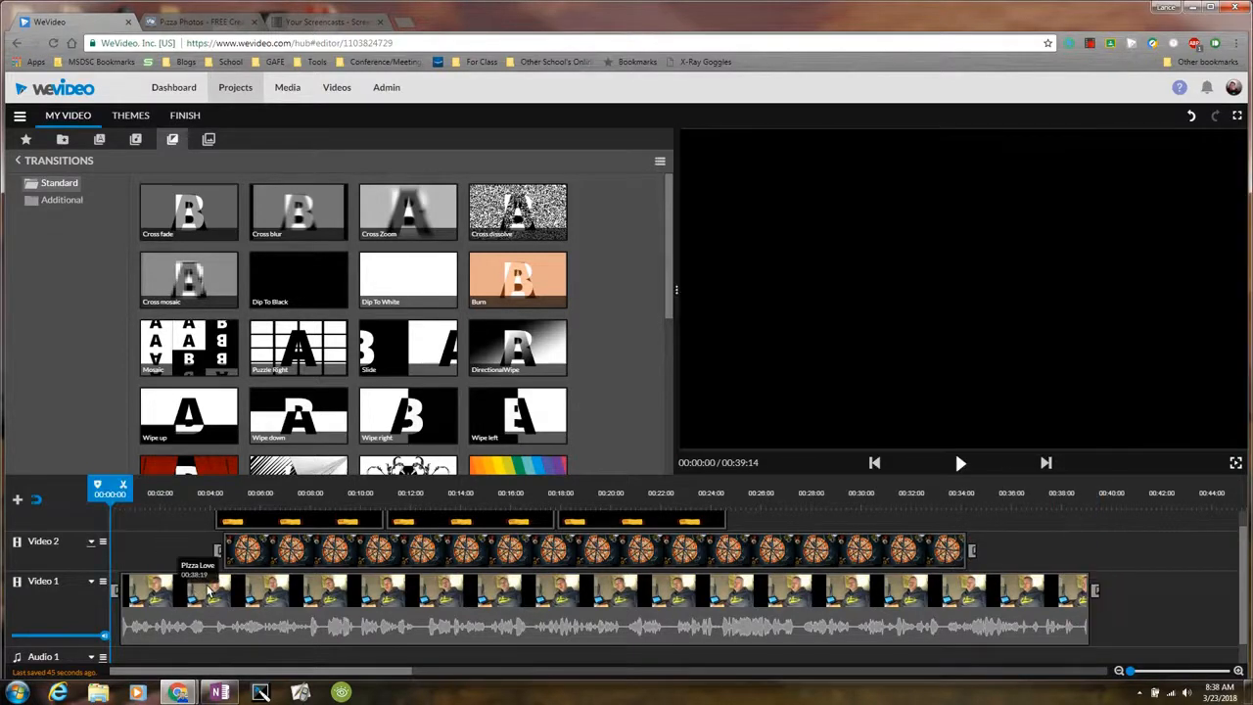
# Play the video from the beginning to check the opening transition, the pizza picture's wipe and the first title
pyautogui.press('space')
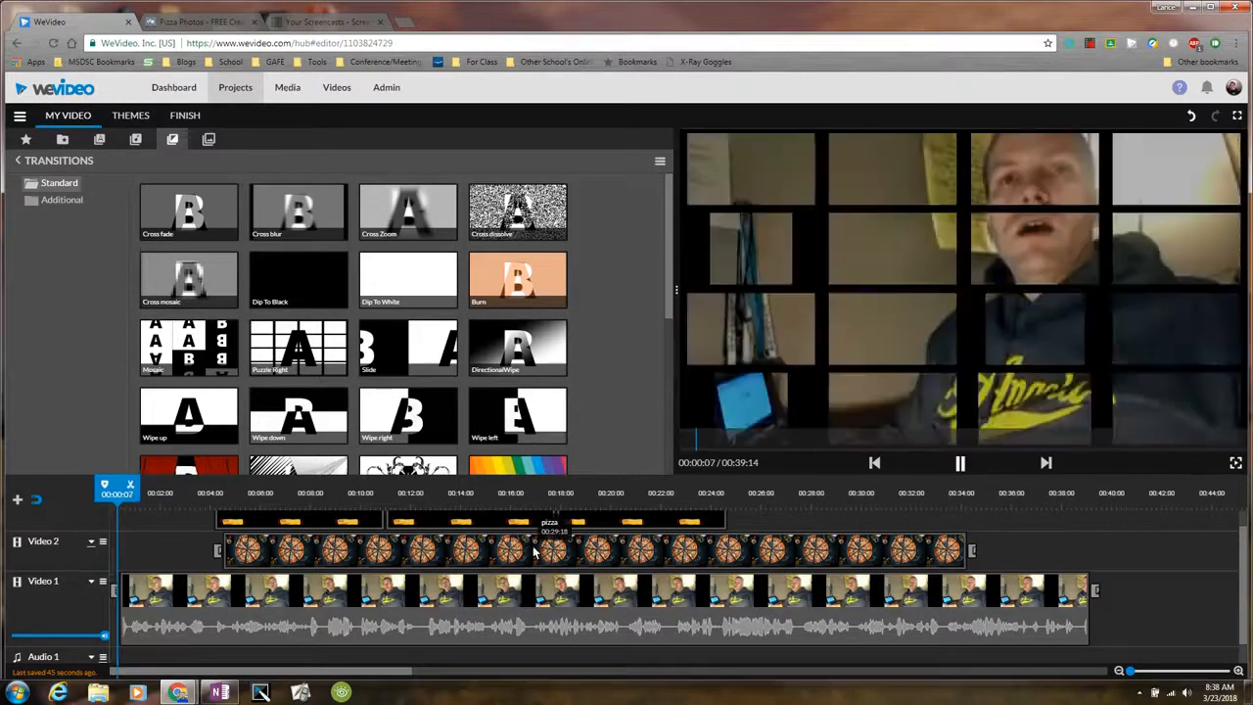
pyautogui.press('space')
pyautogui.press('space')
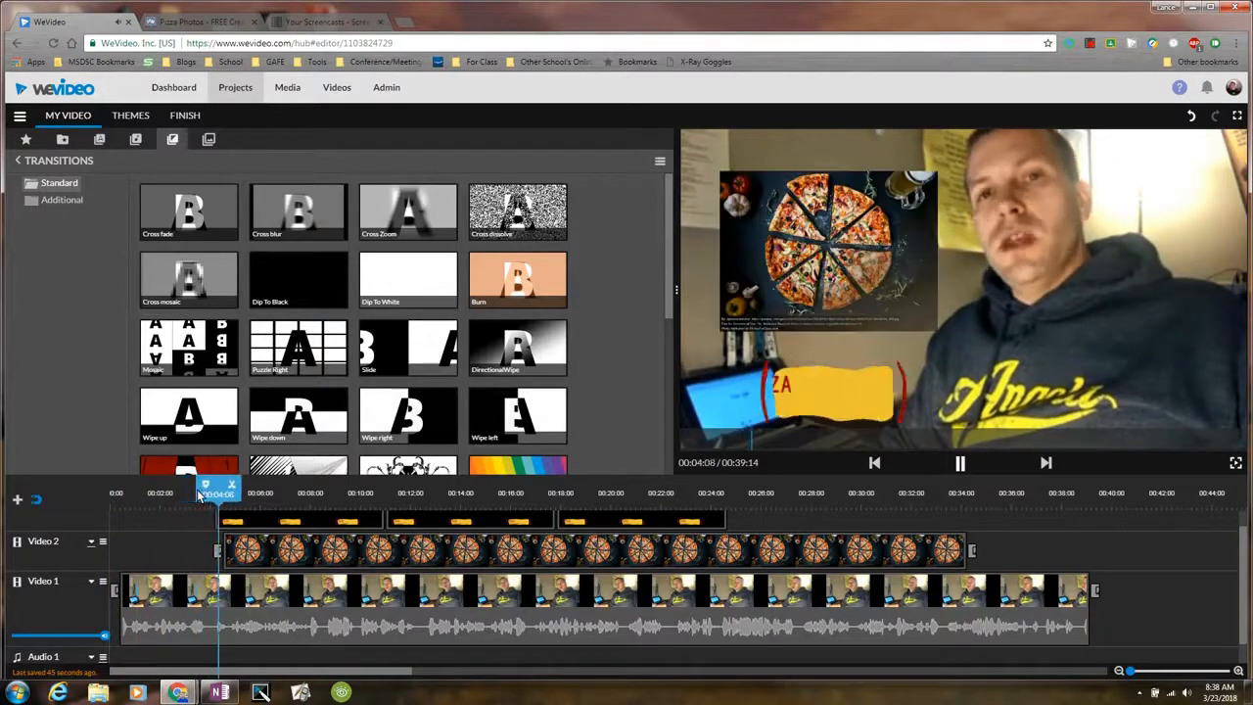
pyautogui.press('space')
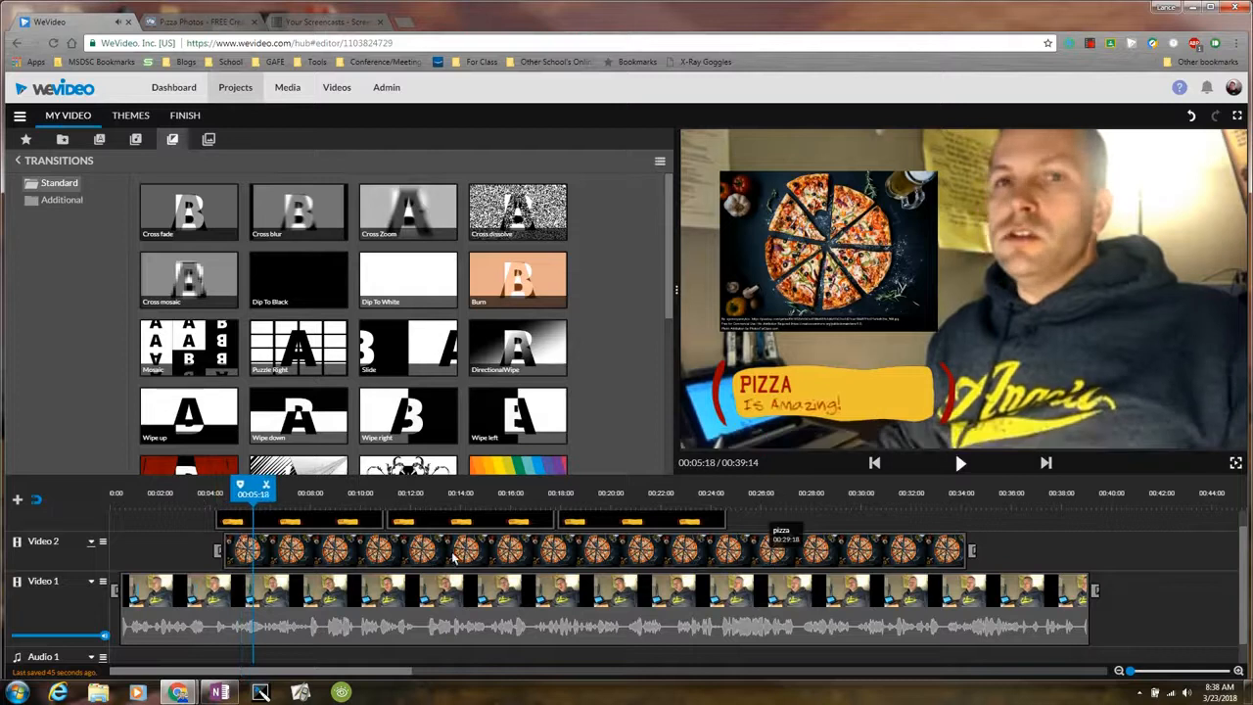
pyautogui.press('space')
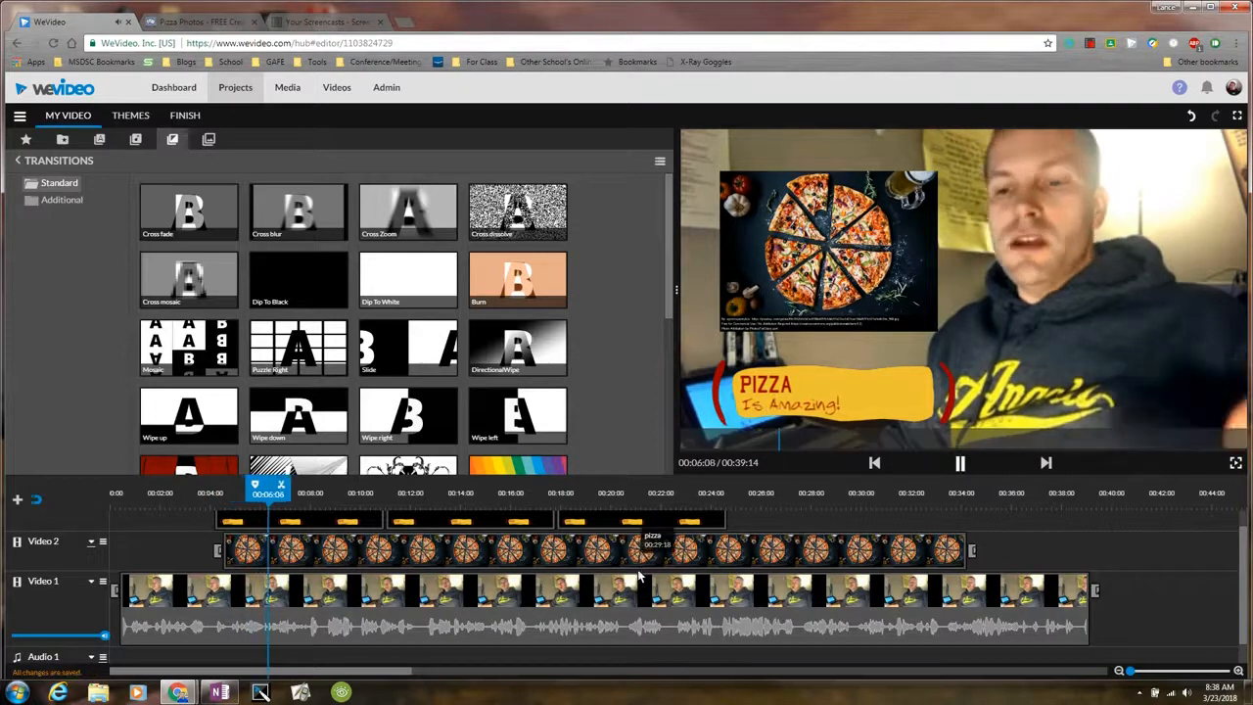
pyautogui.press('space')
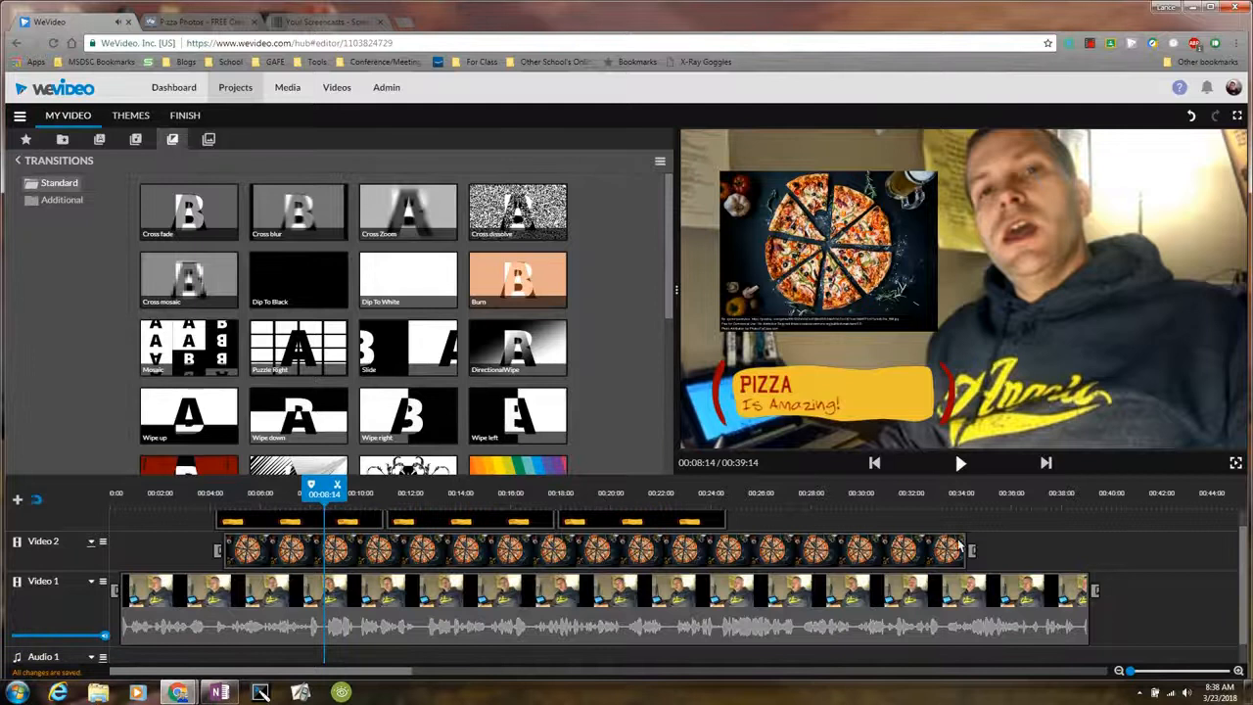
# Browse the Suspenseful and Cheerful premium music and preview the Cheerful tracks Party drive, Happy Monday Ukulele, Judy Plays Boogie Woo and Hot Summer Drive
pyautogui.scroll(-1, 1230, 583)
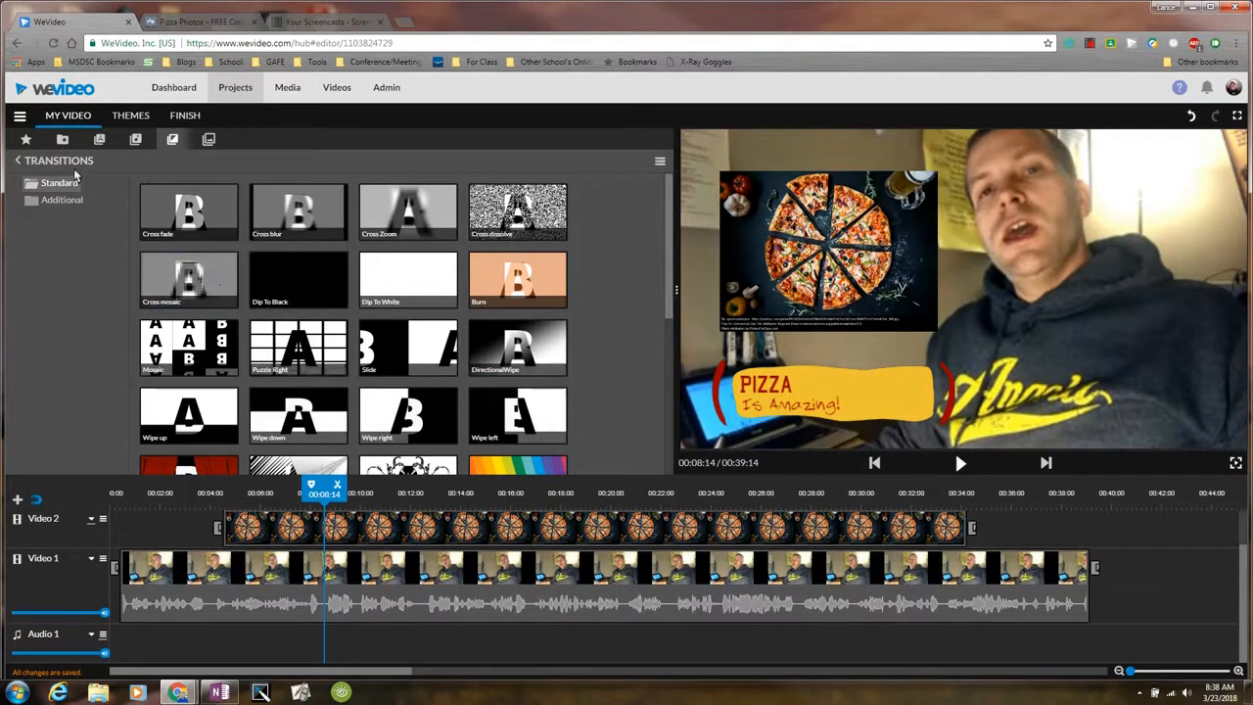
pyautogui.click(136, 141)
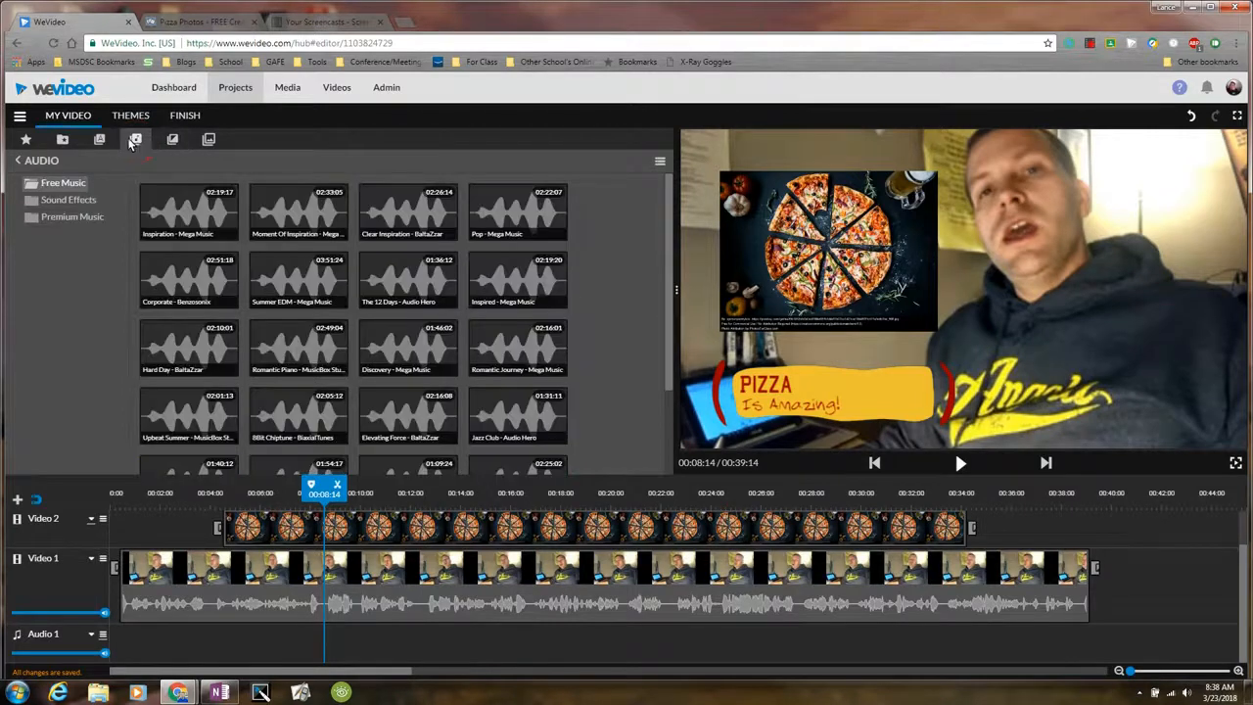
pyautogui.click(82, 224)
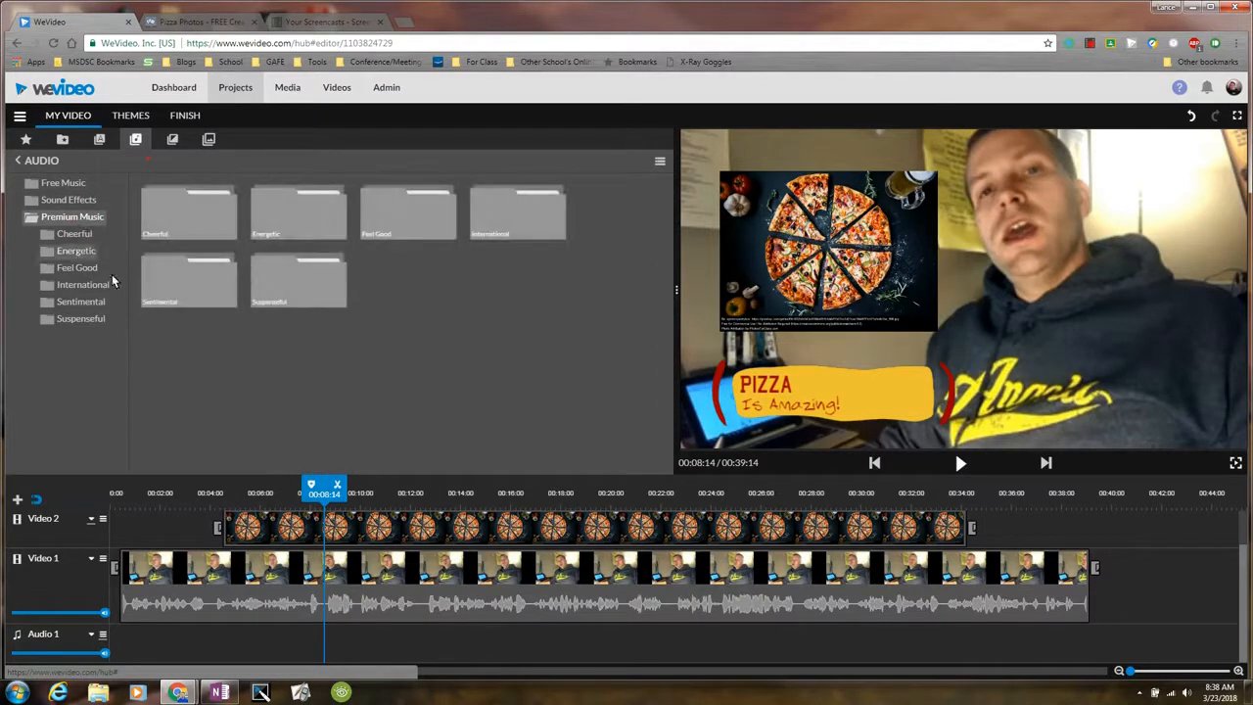
pyautogui.click(84, 323)
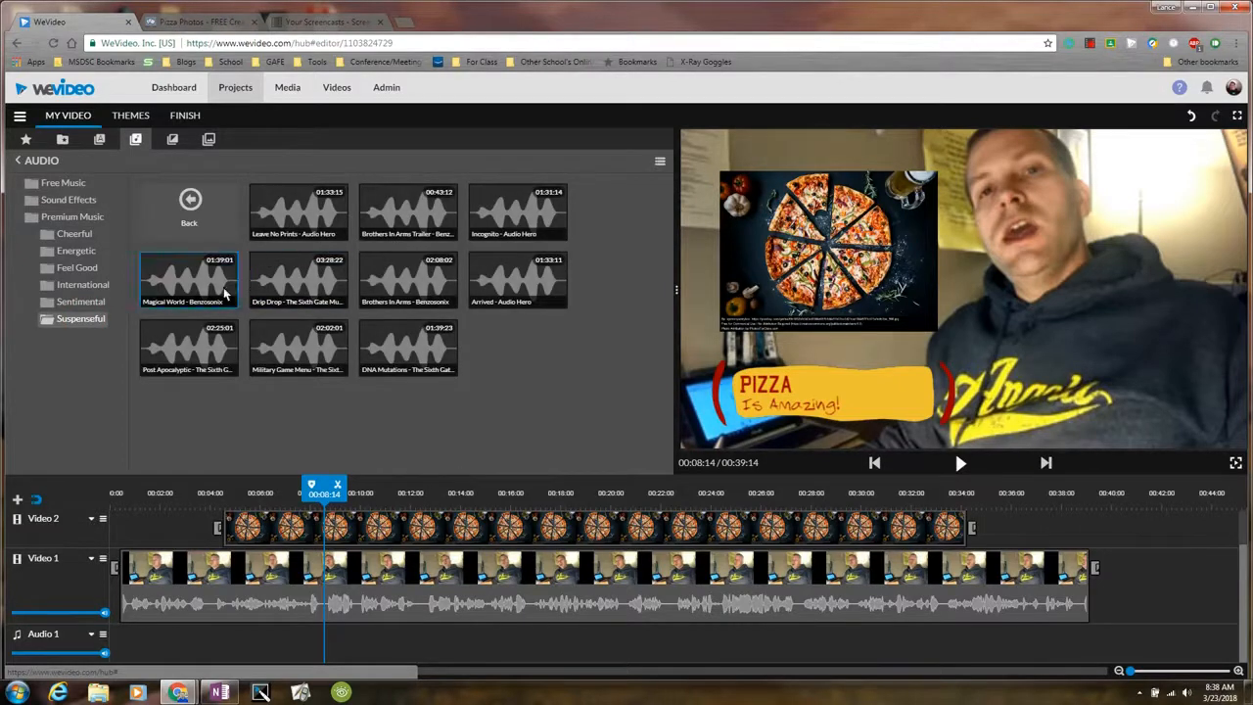
pyautogui.click(76, 236)
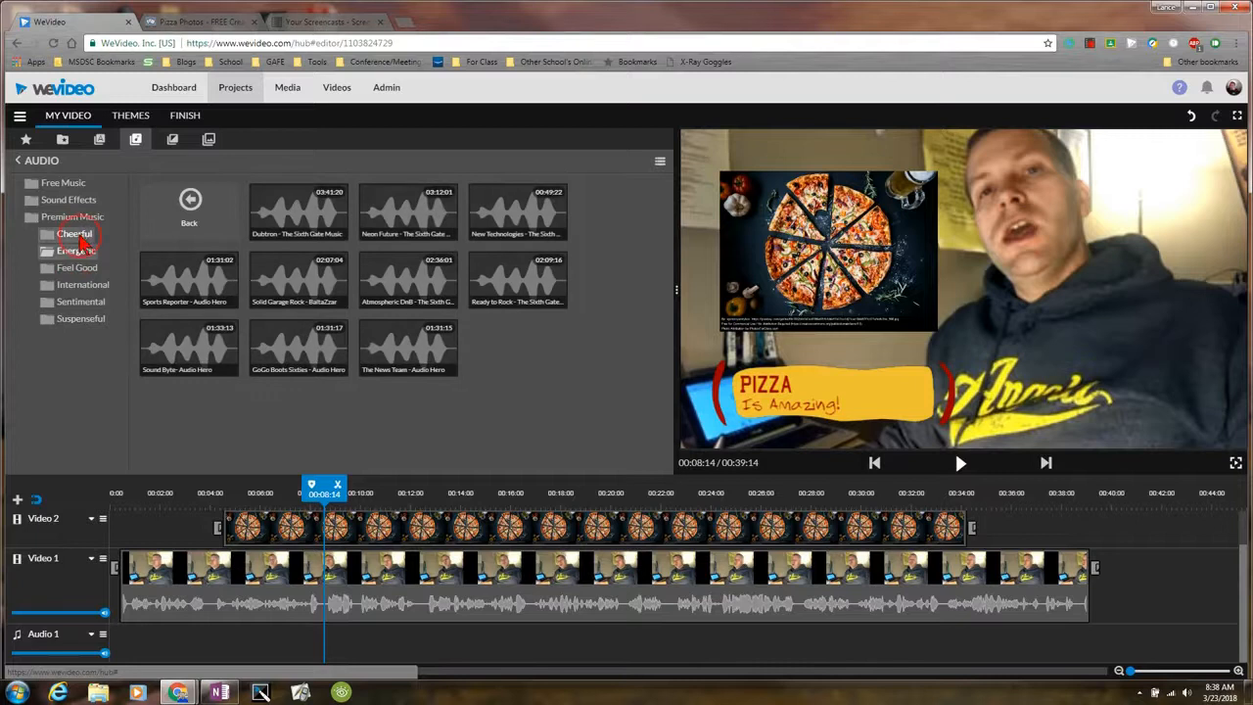
pyautogui.click(303, 212)
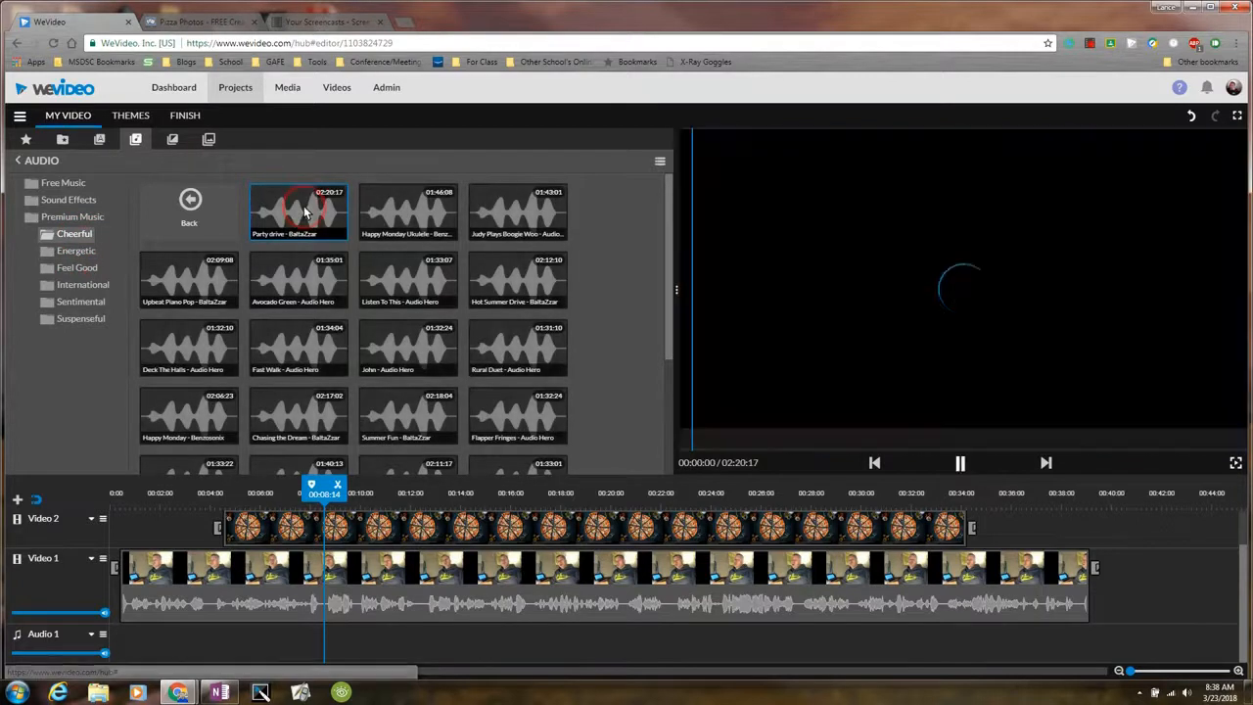
pyautogui.click(392, 212)
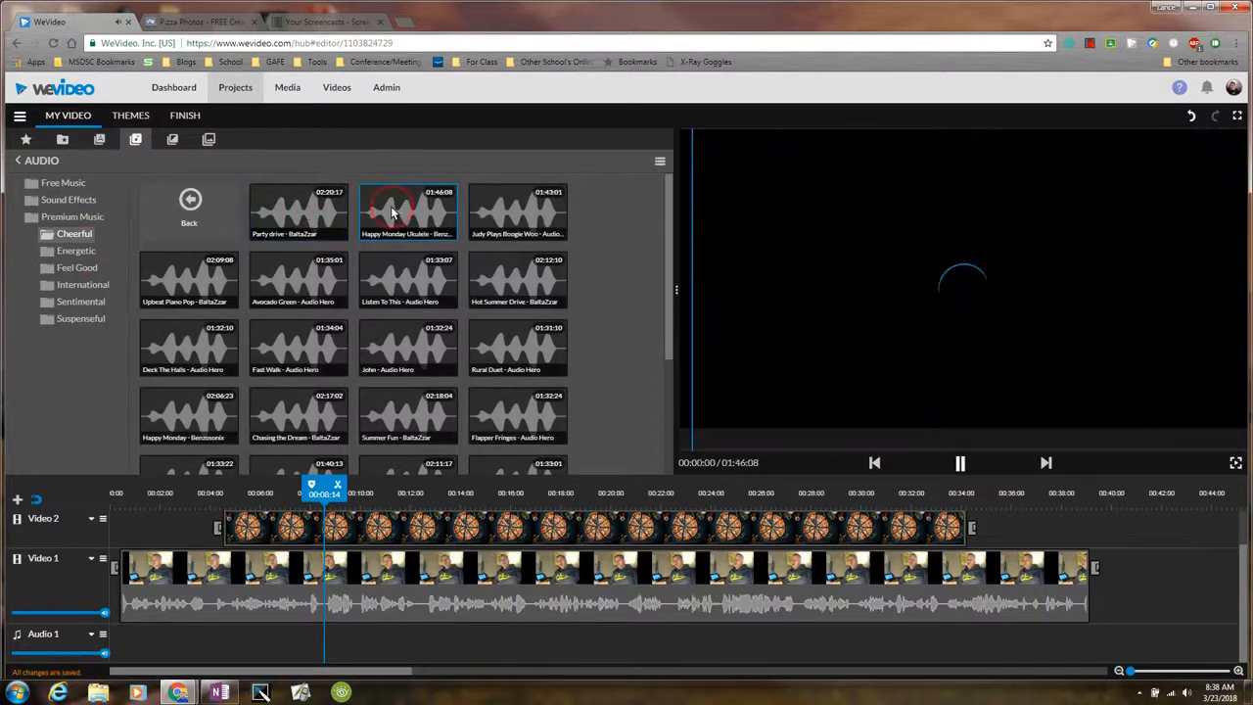
pyautogui.click(494, 210)
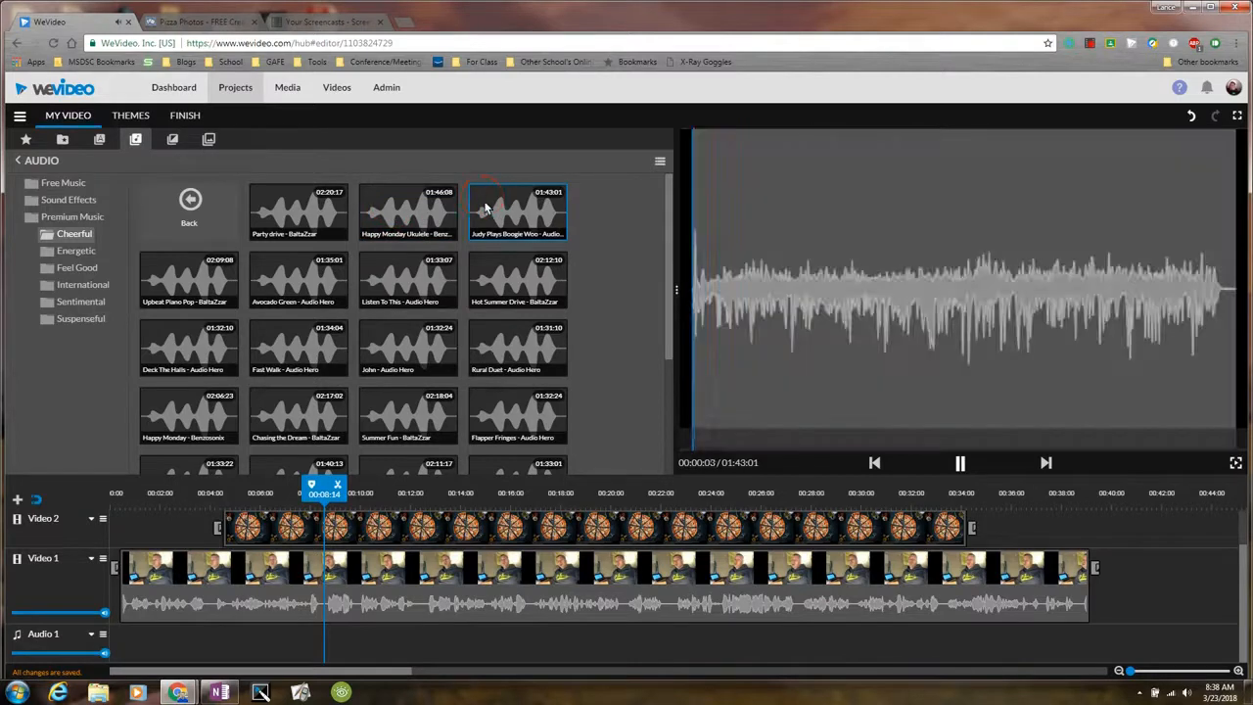
pyautogui.click(509, 288)
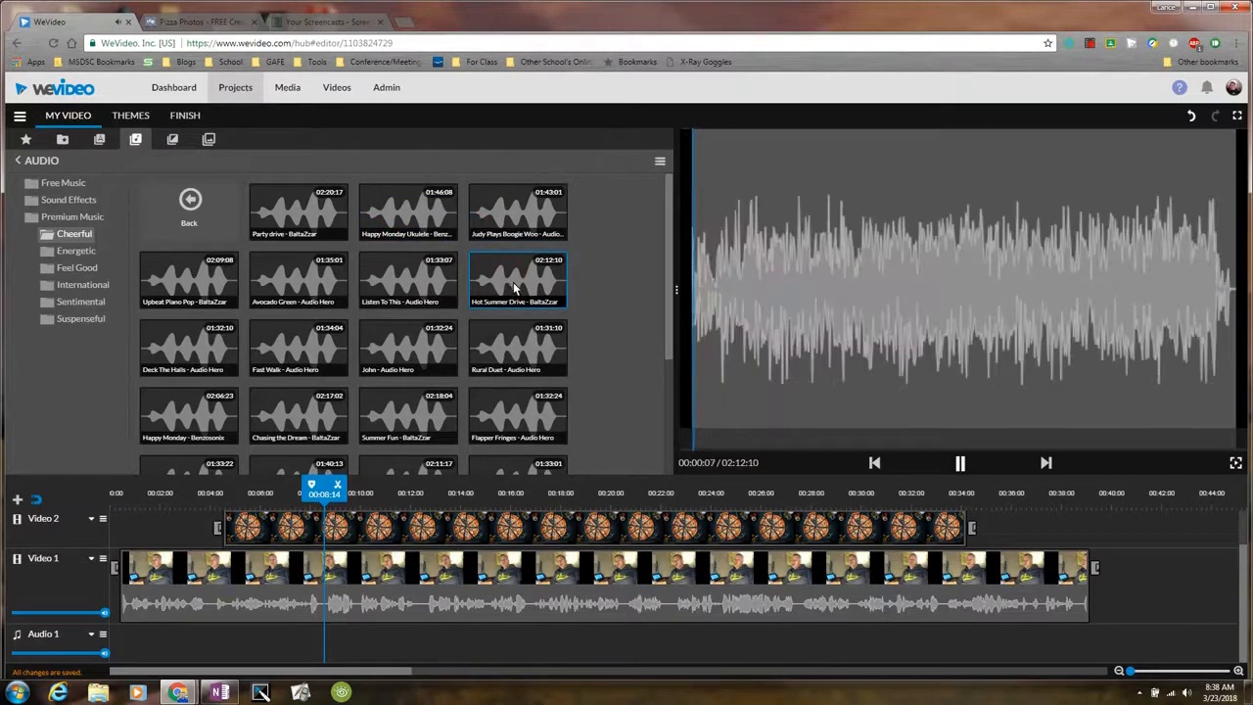
# Preview the Judy Plays Boogie Woo track again and place it at the start of the Audio 1 track
pyautogui.click(526, 227)
pyautogui.click(957, 464)
pyautogui.click(957, 465)
pyautogui.moveTo(511, 207); pyautogui.dragTo(124, 665)
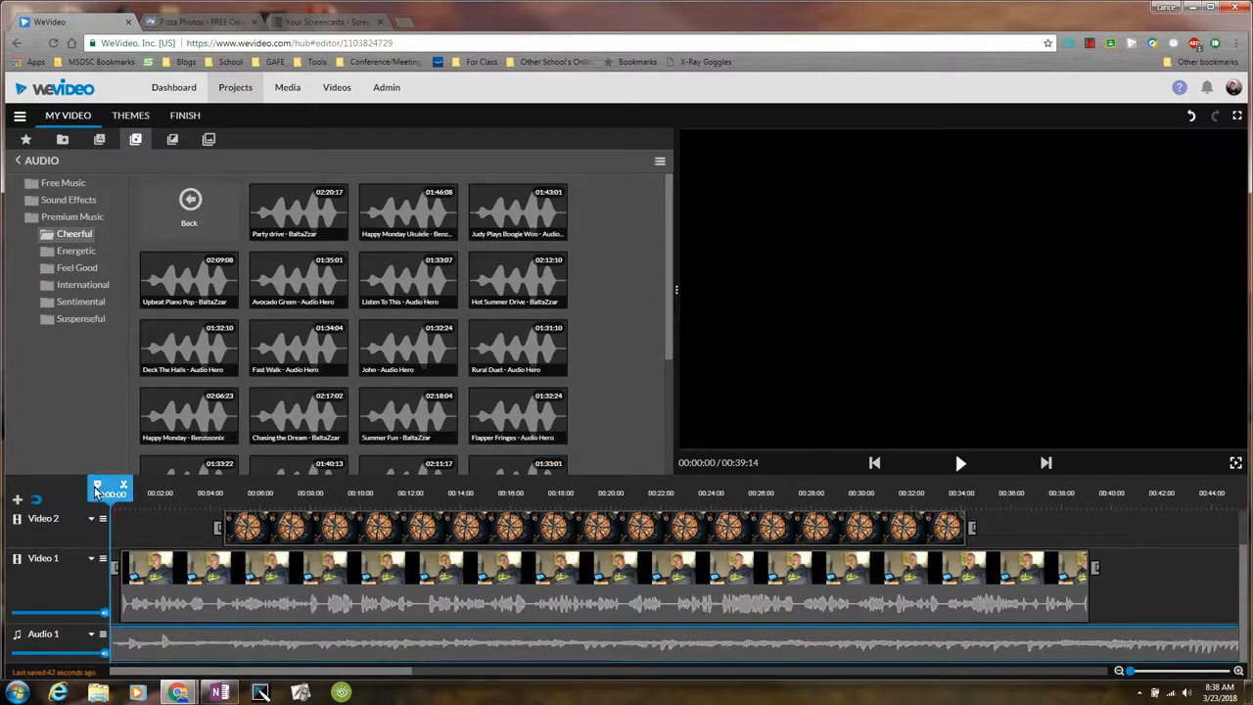
# Split the music clip at 00:39:14, where the video ends, and delete the excess part after it
pyautogui.moveTo(97, 496); pyautogui.dragTo(1088, 452)
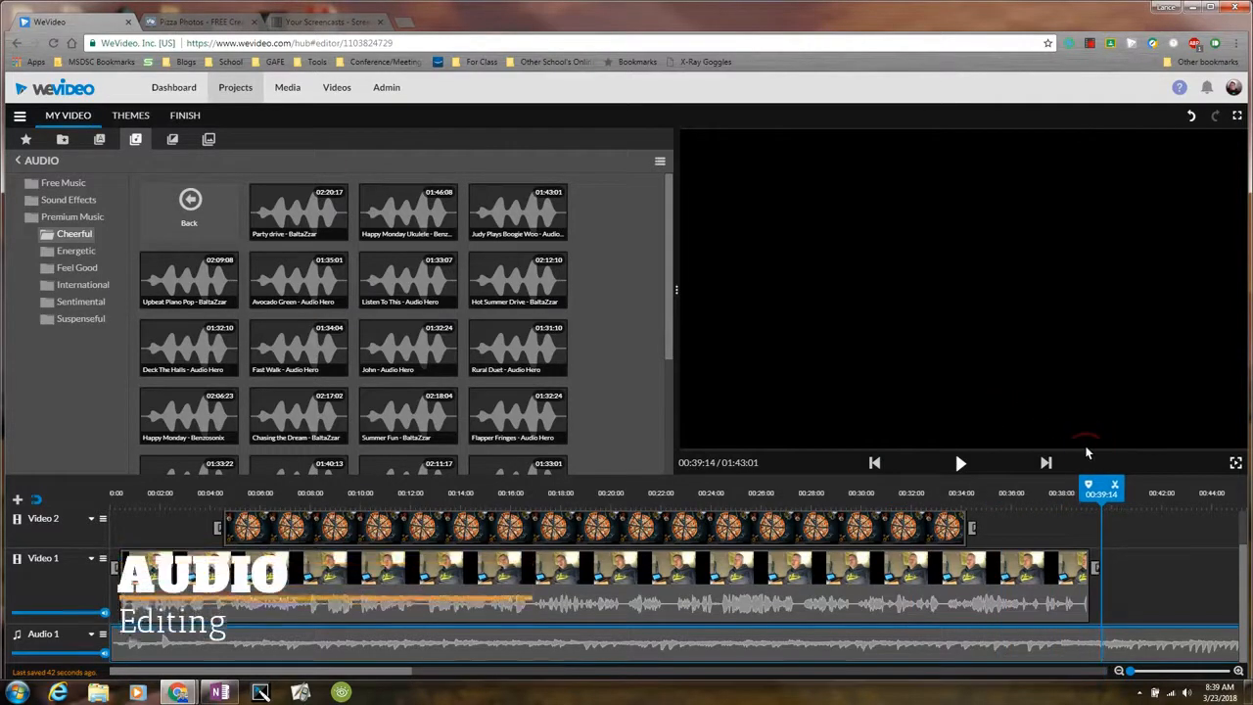
pyautogui.click(1115, 486)
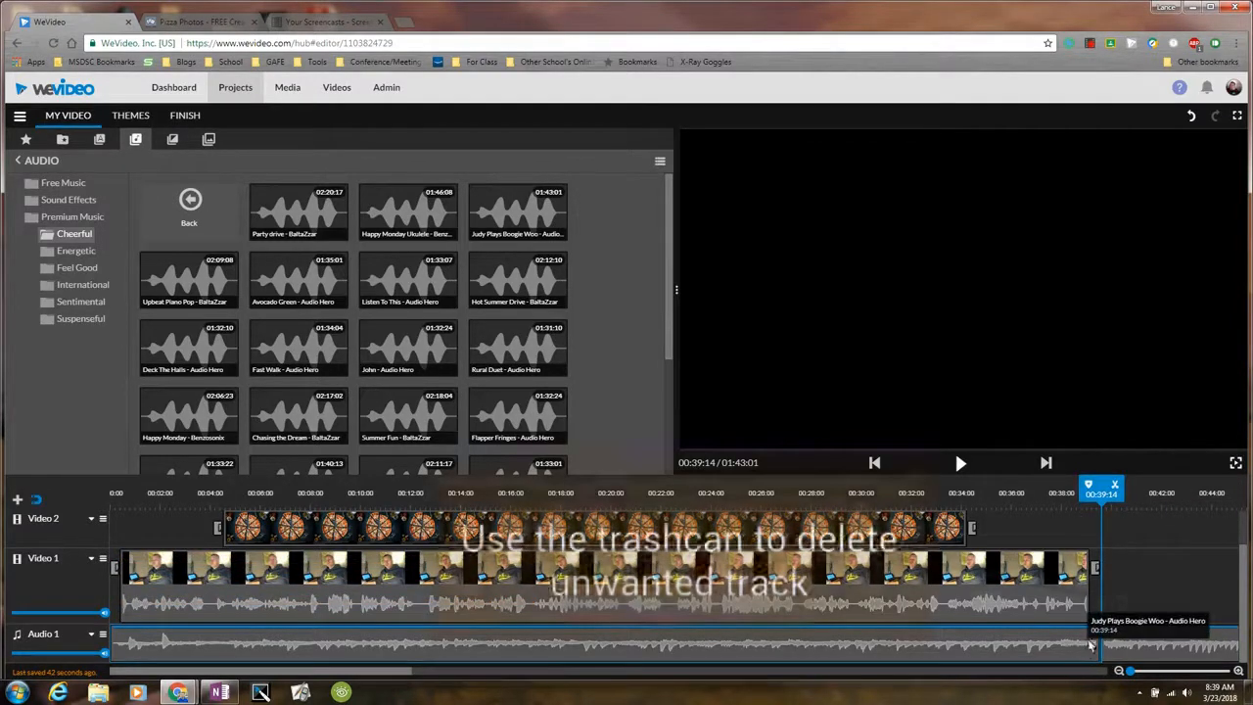
pyautogui.click(1119, 645)
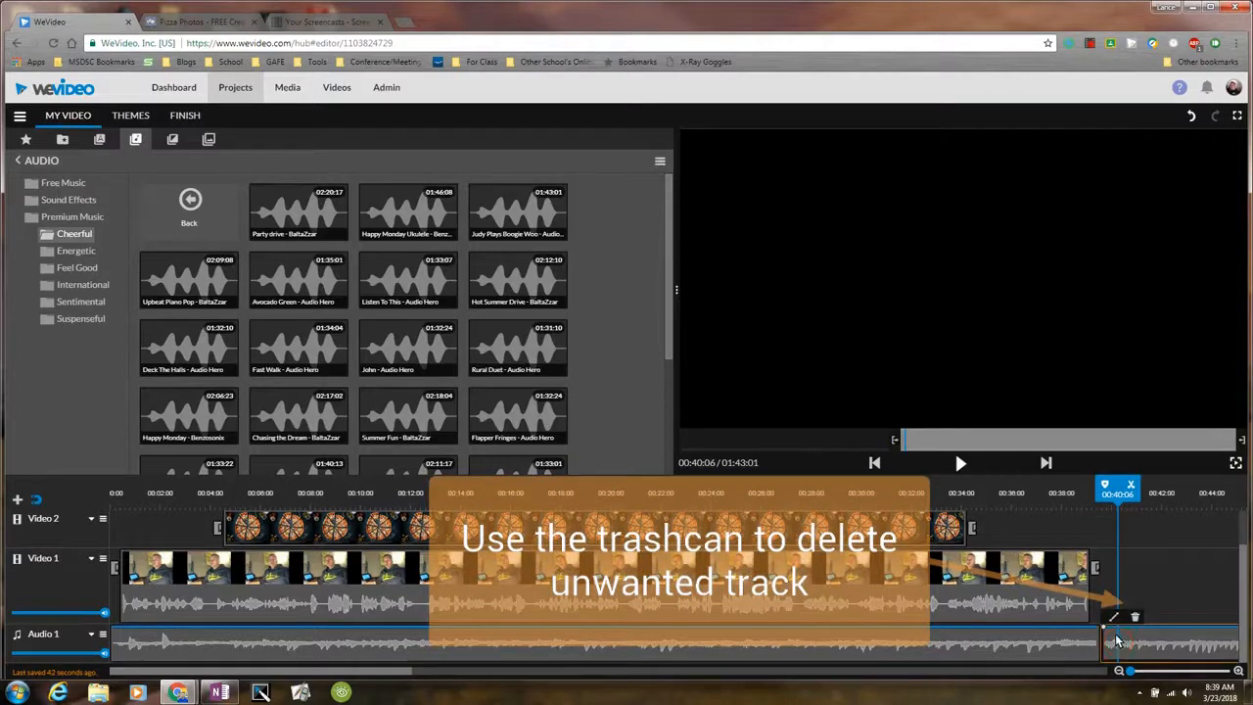
pyautogui.click(1134, 617)
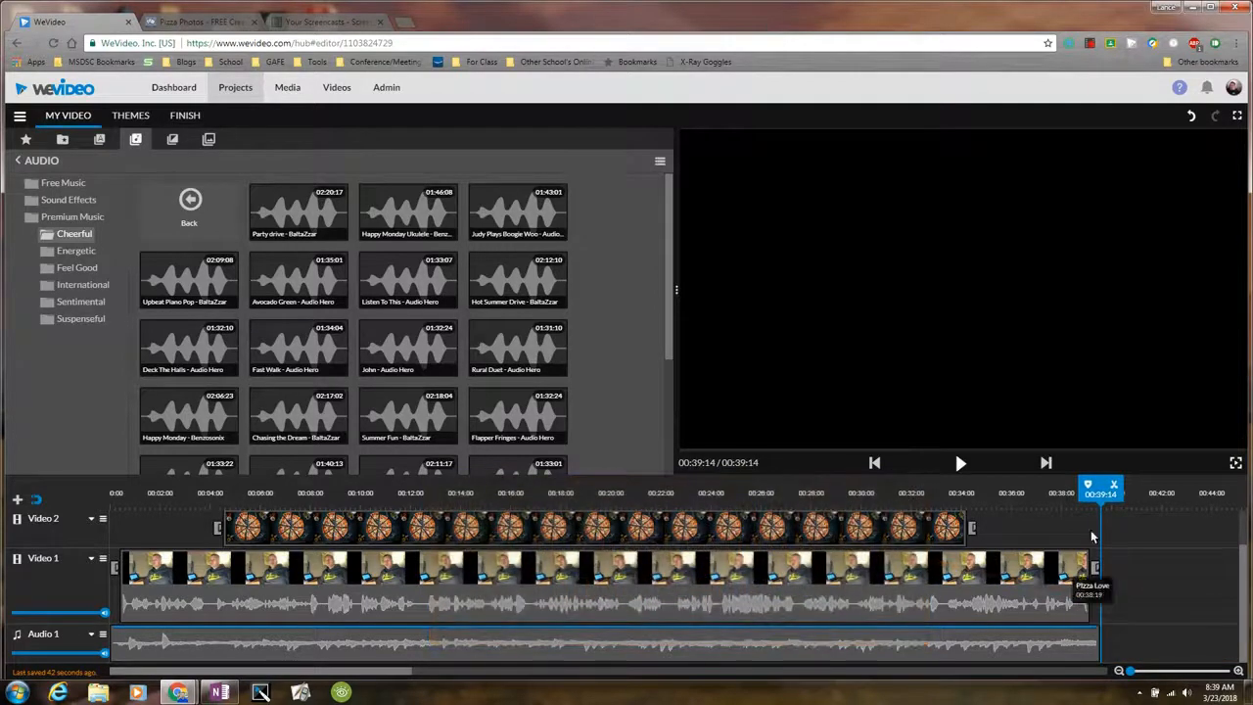
# Play the opening of the video to check the music's loudness against the speaking voice
pyautogui.moveTo(1104, 493); pyautogui.dragTo(224, 492)
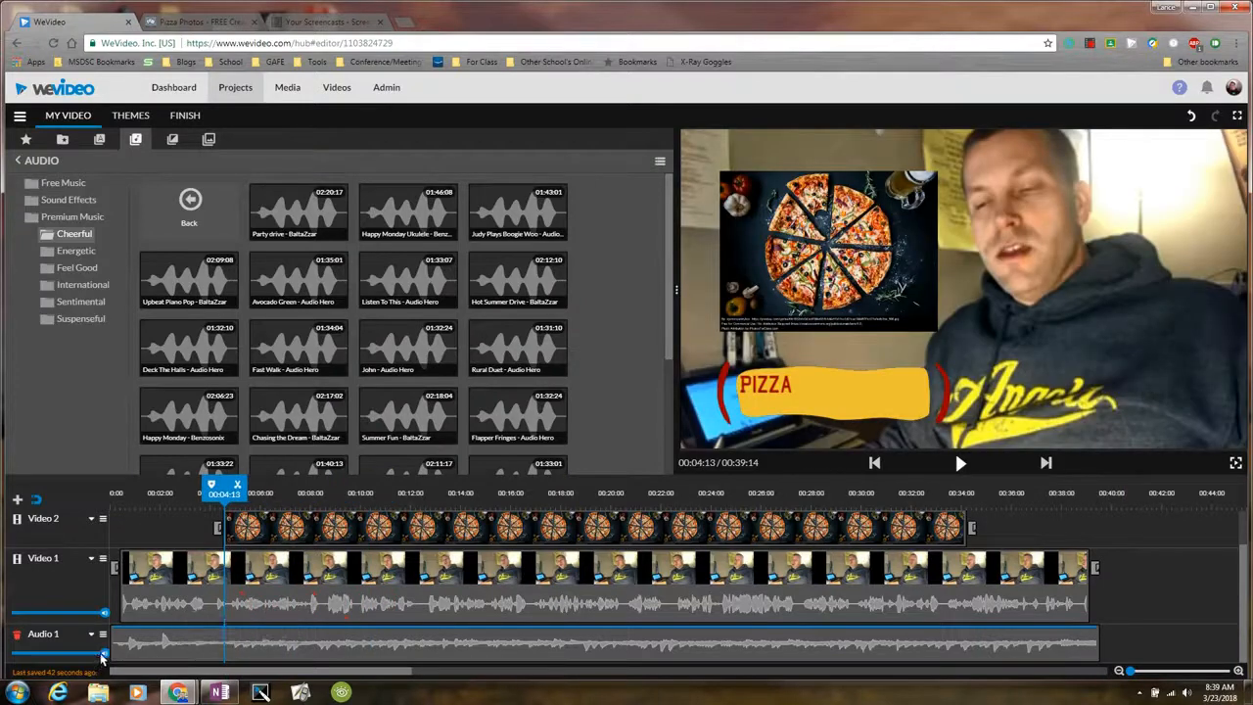
pyautogui.moveTo(224, 487); pyautogui.dragTo(108, 487)
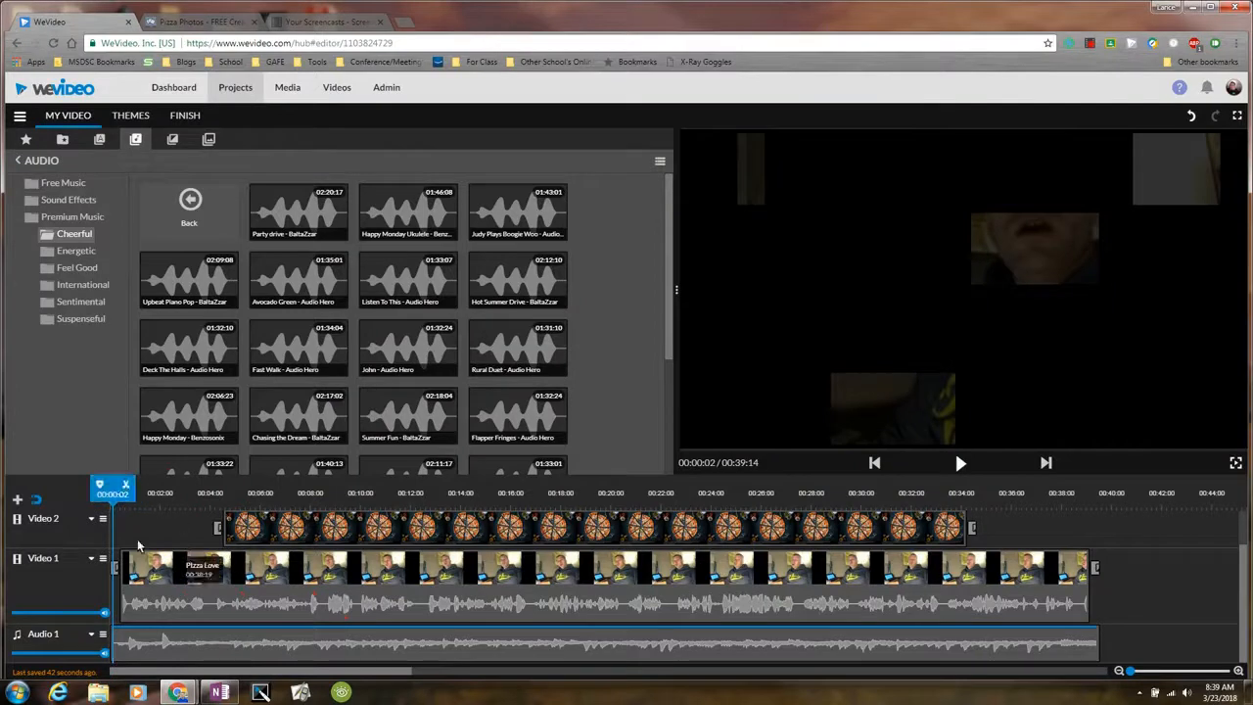
pyautogui.press('space')
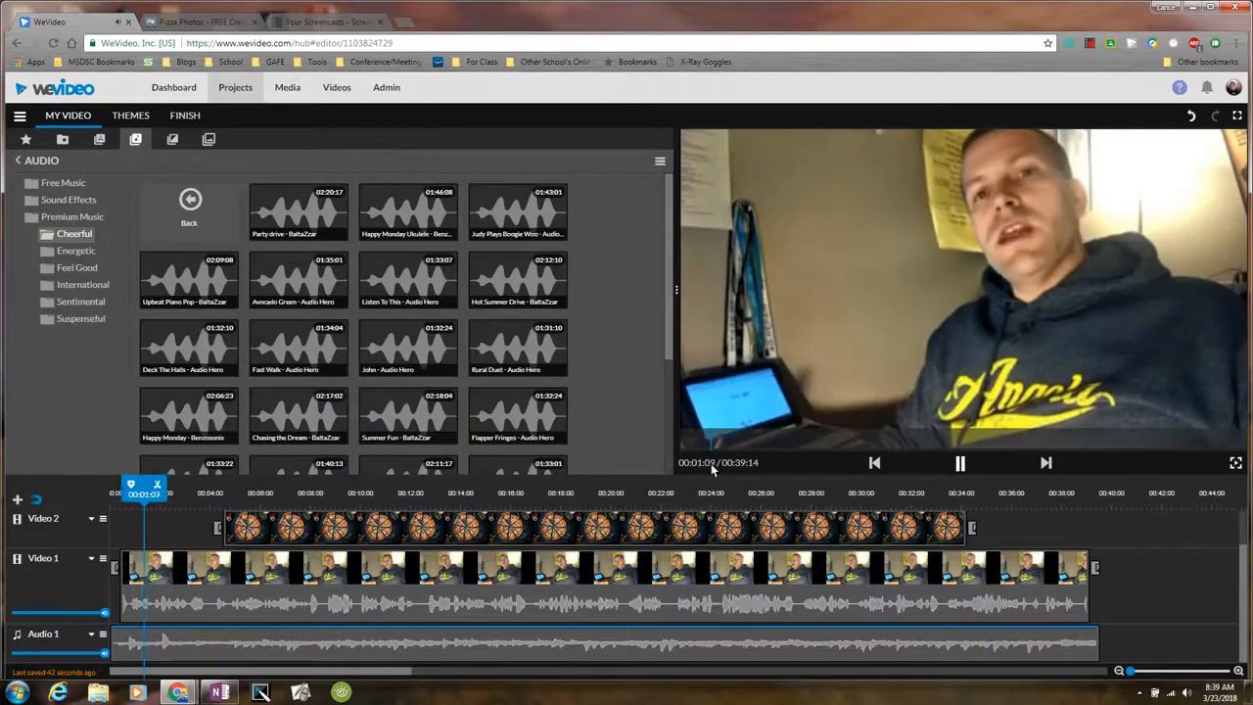
pyautogui.press('space')
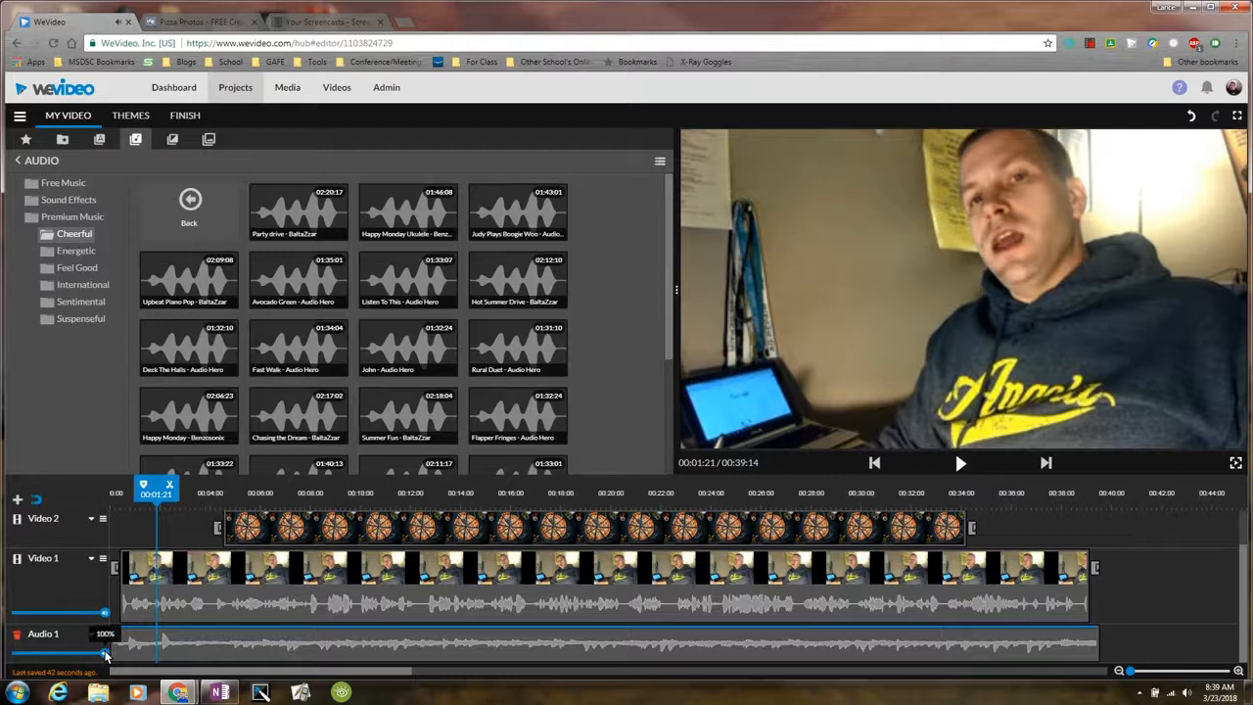
# Lower the Audio 1 track's volume to about a quarter and play the opening to check the balance
pyautogui.moveTo(101, 654); pyautogui.dragTo(35, 652)
pyautogui.moveTo(155, 487); pyautogui.dragTo(115, 493)
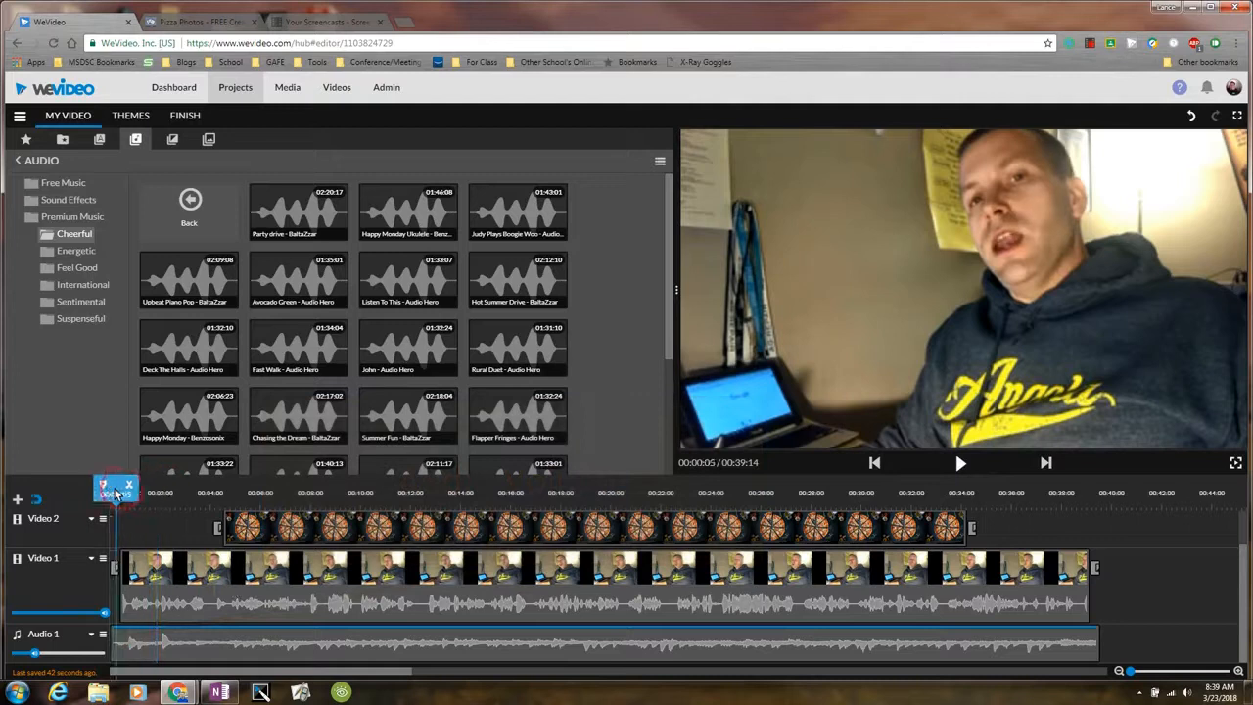
pyautogui.press('space')
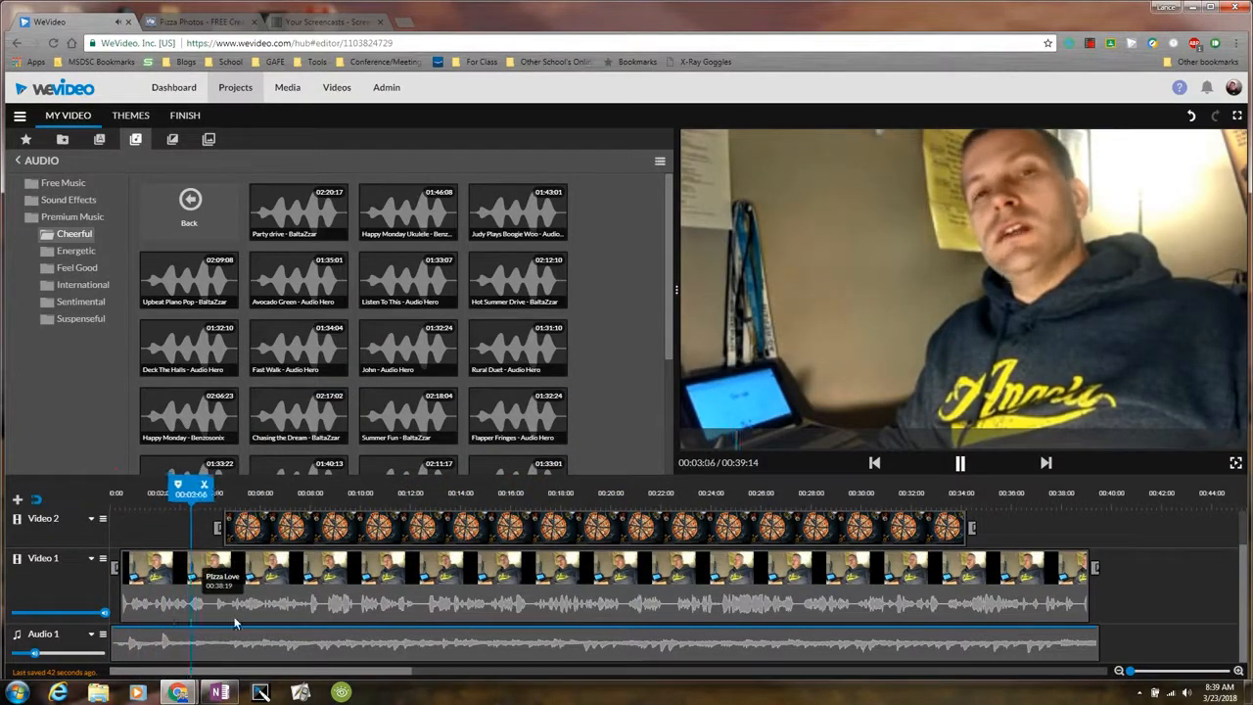
pyautogui.press('space')
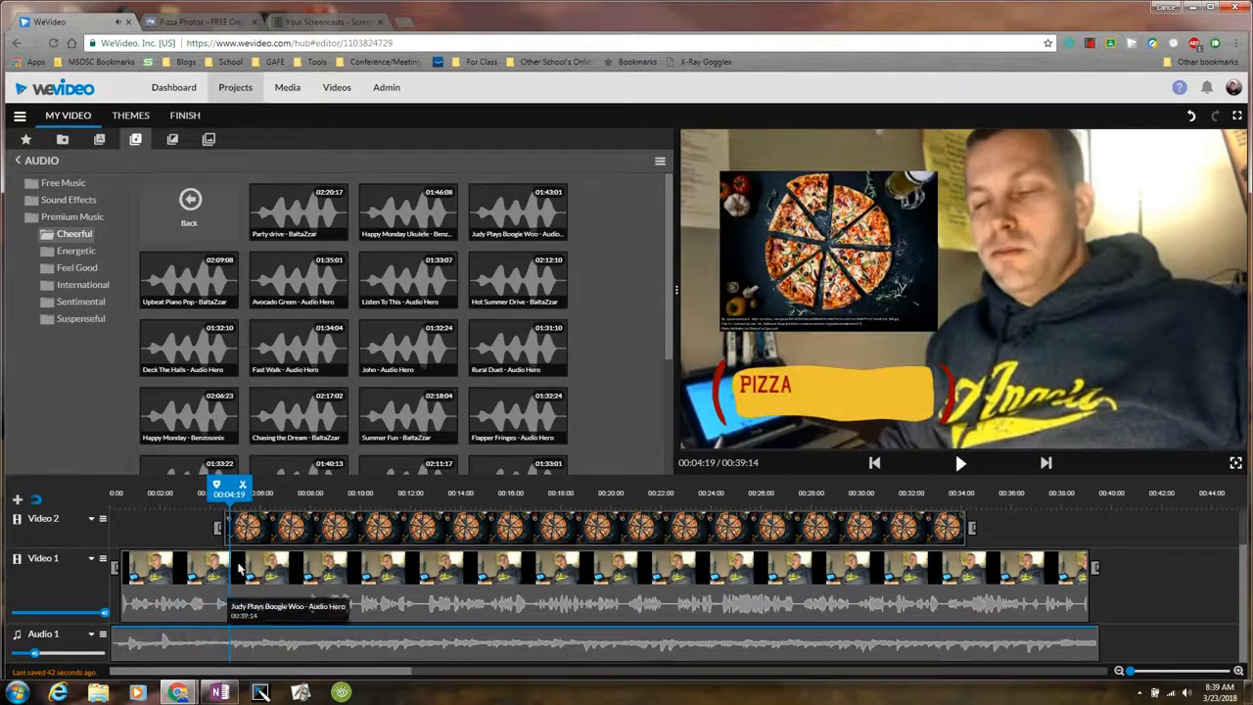
pyautogui.moveTo(233, 494); pyautogui.dragTo(110, 491)
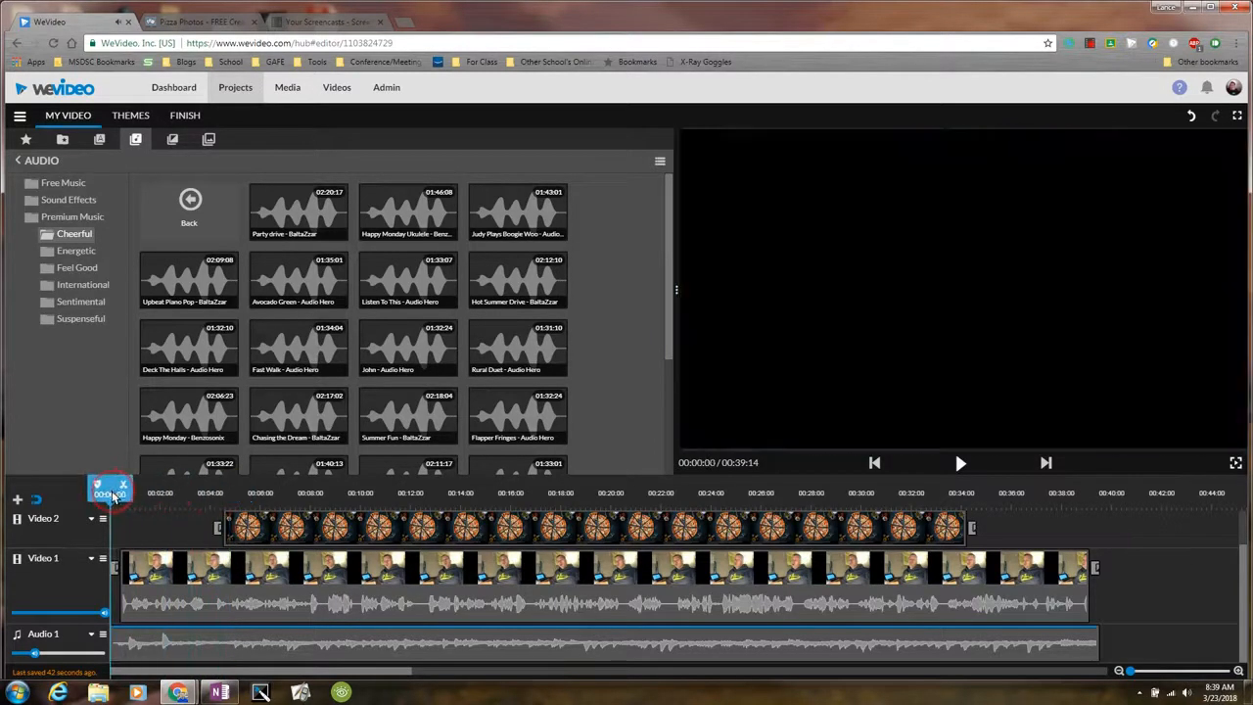
# Add a 1 s audio fade-in and fade-out to the music clip and play the video from the start
pyautogui.click(140, 639)
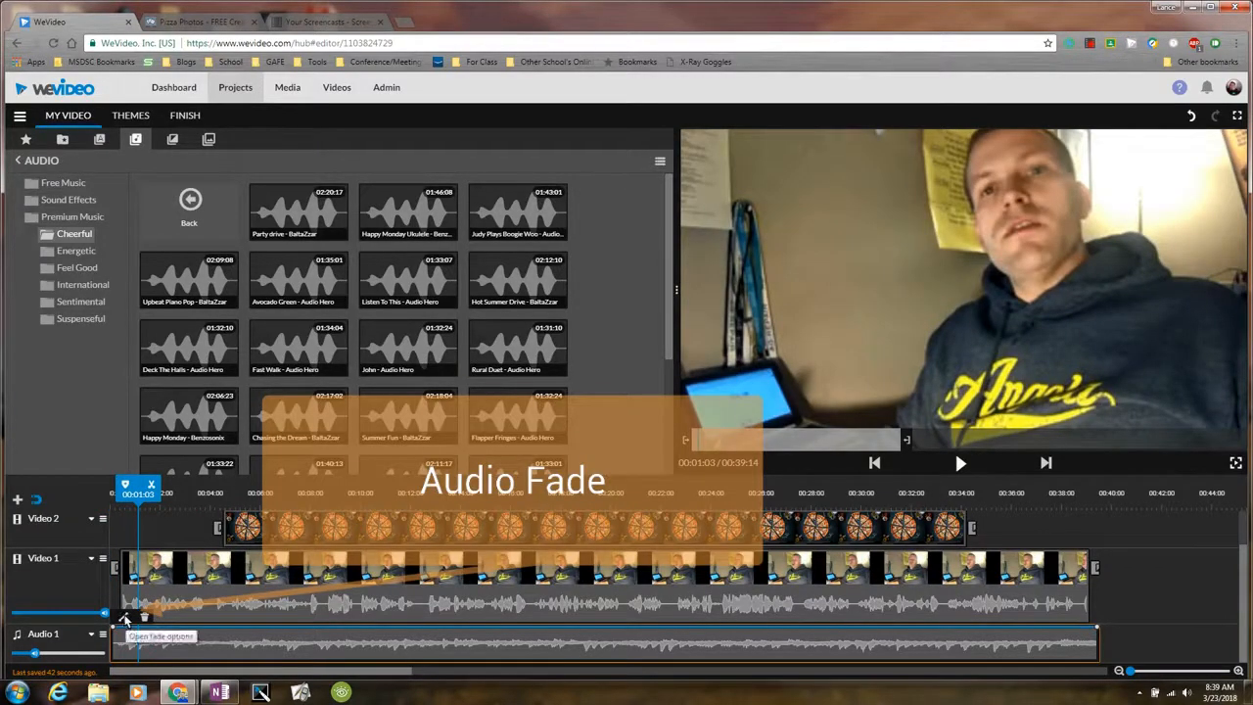
pyautogui.click(124, 618)
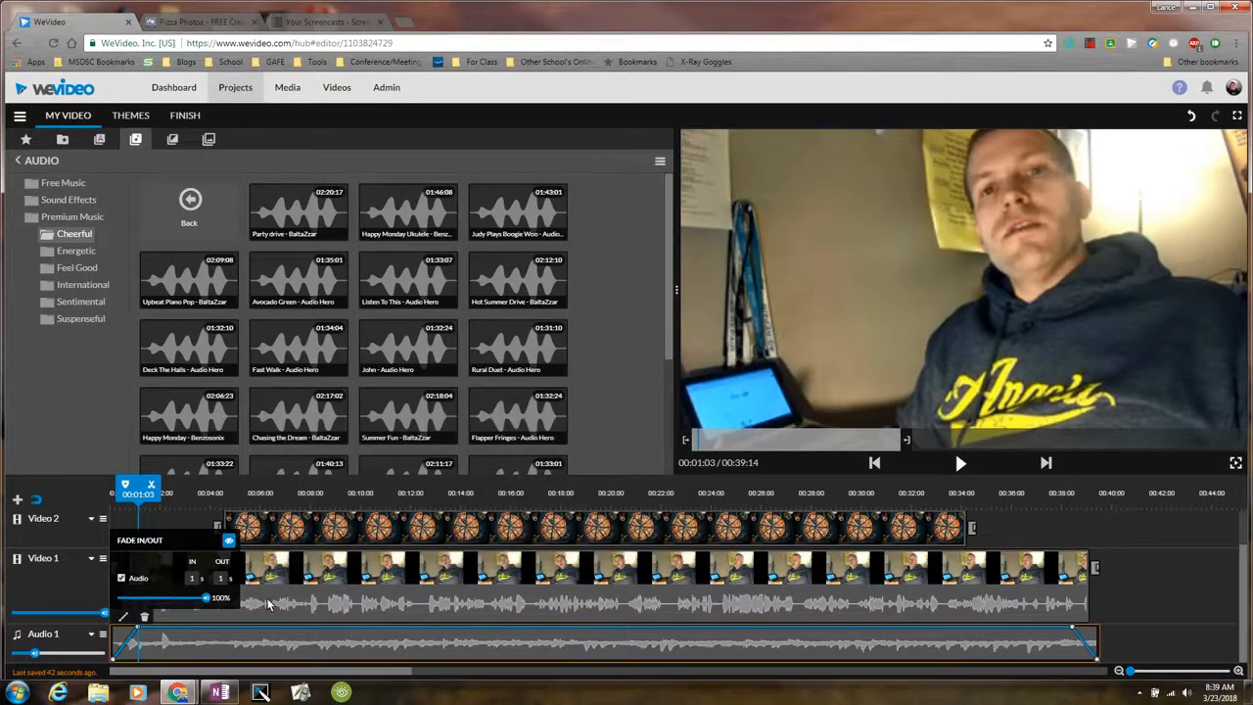
pyautogui.moveTo(150, 503); pyautogui.dragTo(110, 503)
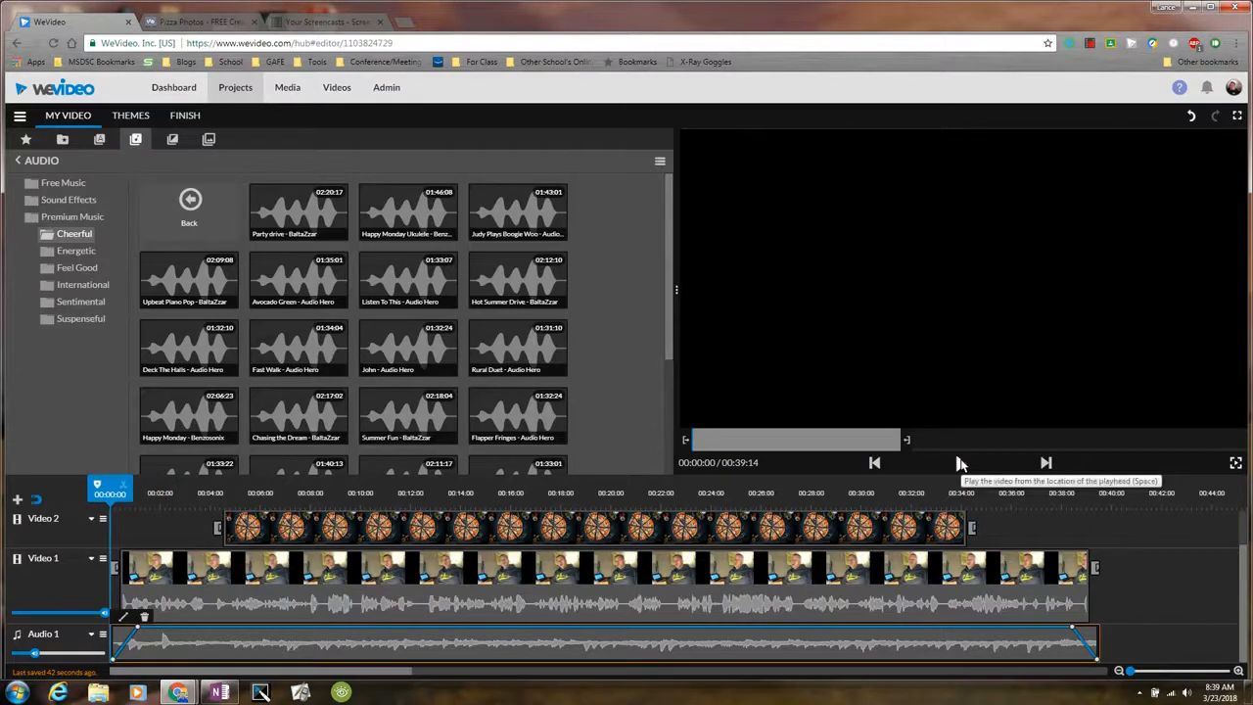
pyautogui.click(960, 462)
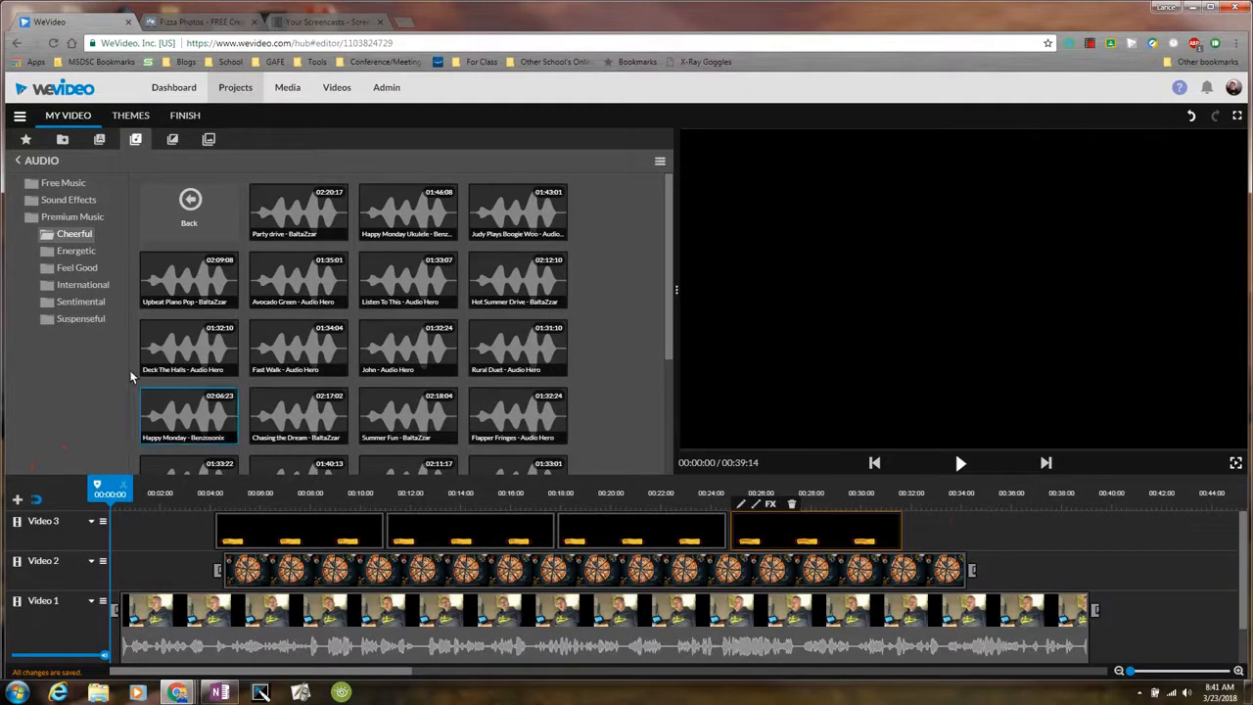
# Rename the video as Pizza is Life
pyautogui.click(81, 119)
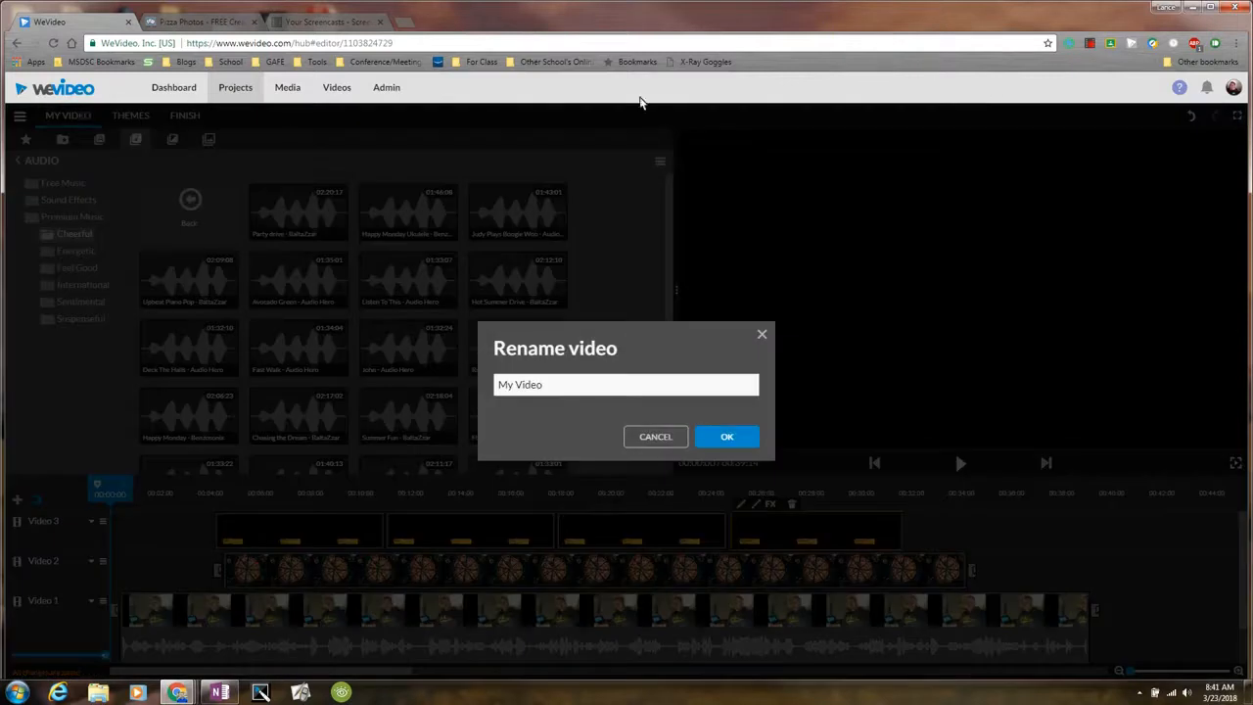
pyautogui.click(560, 383)
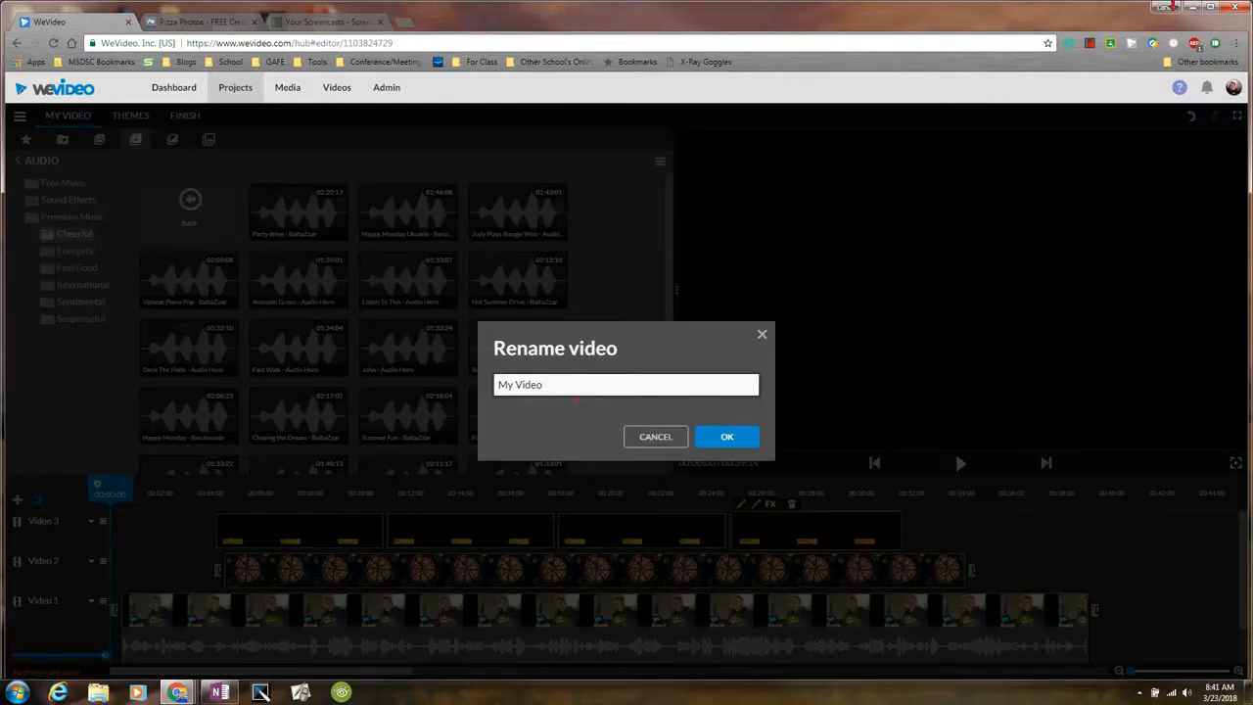
pyautogui.press('BackSpace')
pyautogui.press('BackSpace')
pyautogui.press('BackSpace')
pyautogui.press('BackSpace')
pyautogui.press('BackSpace')
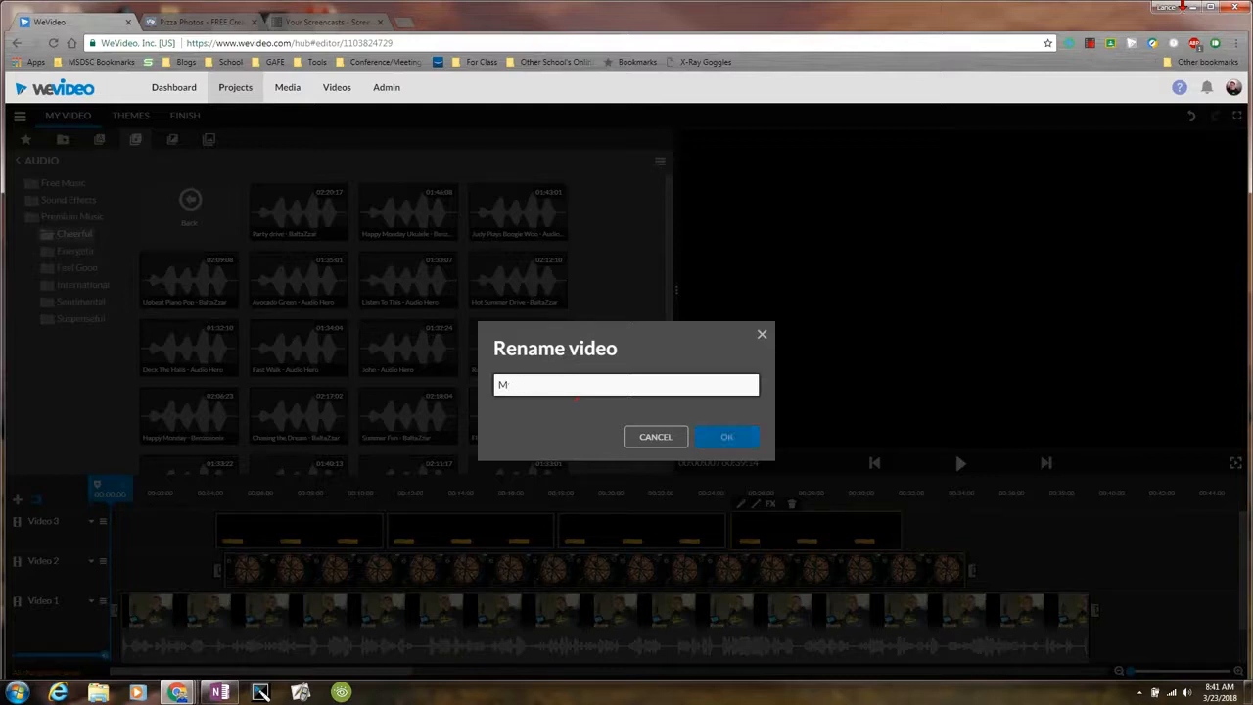
pyautogui.write('Pizza is Life')
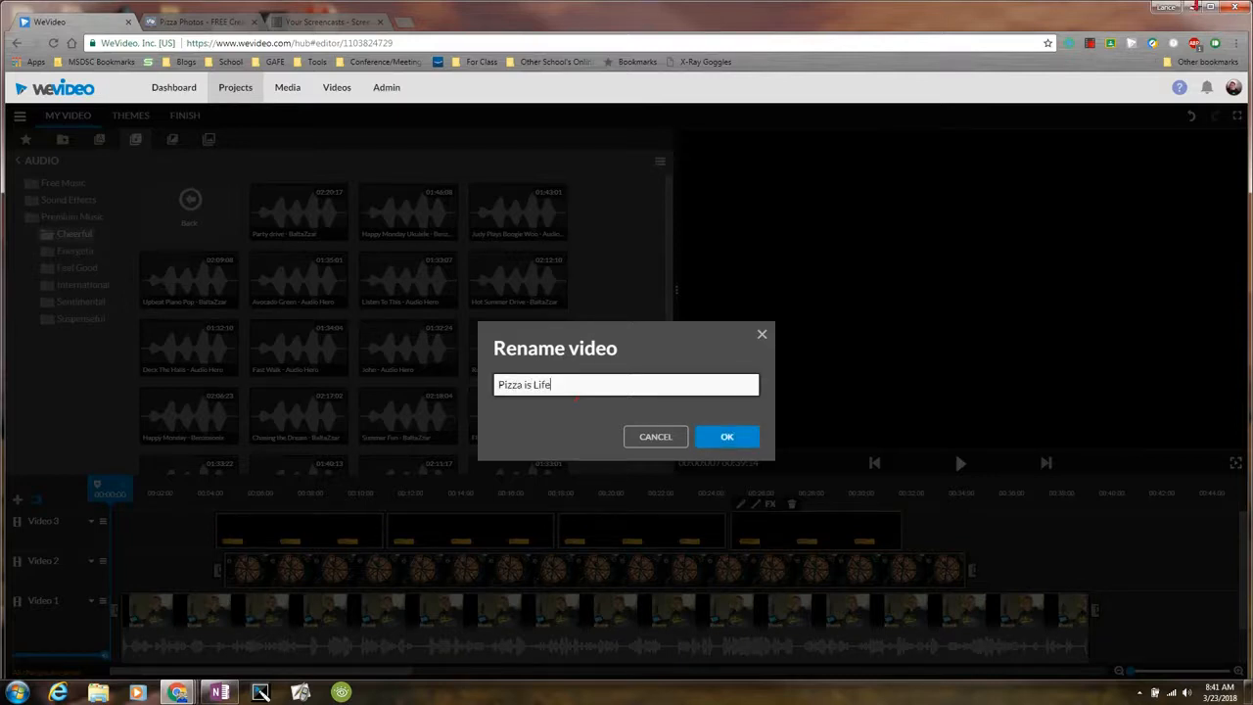
pyautogui.click(724, 436)
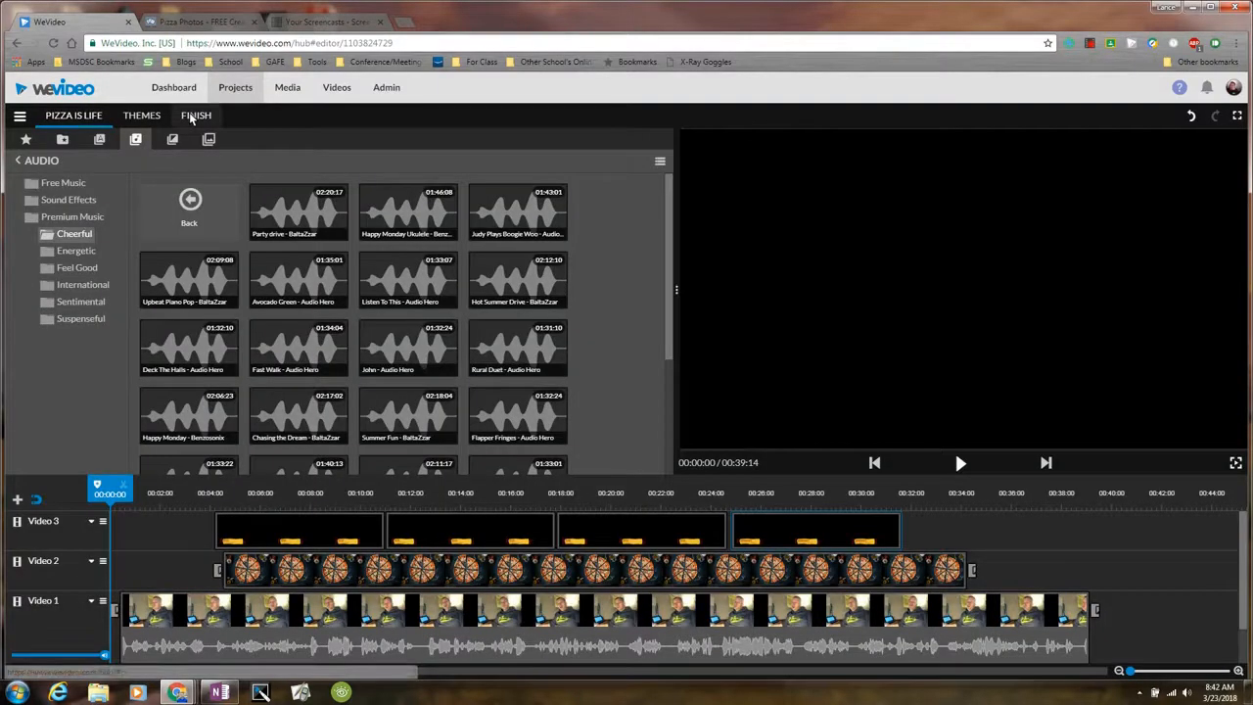
# Publish the finished video in 720p HD quality with Google Drive as an additional destination
pyautogui.click(194, 114)
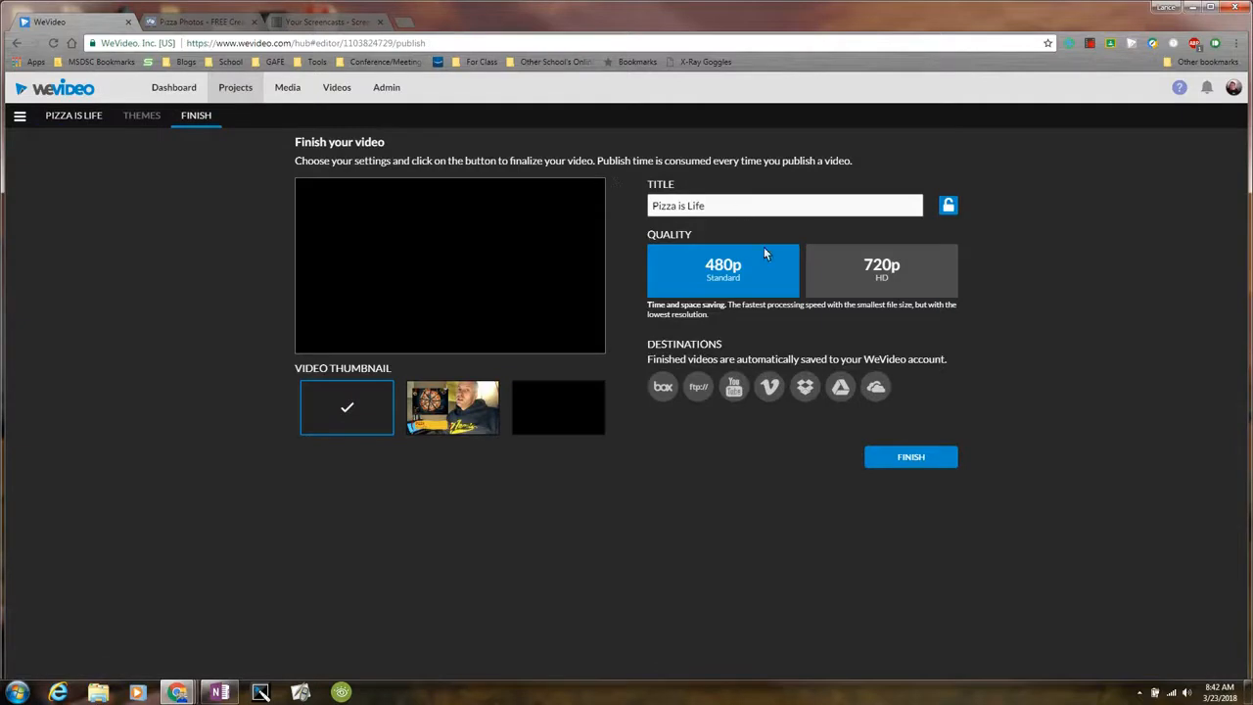
pyautogui.click(844, 266)
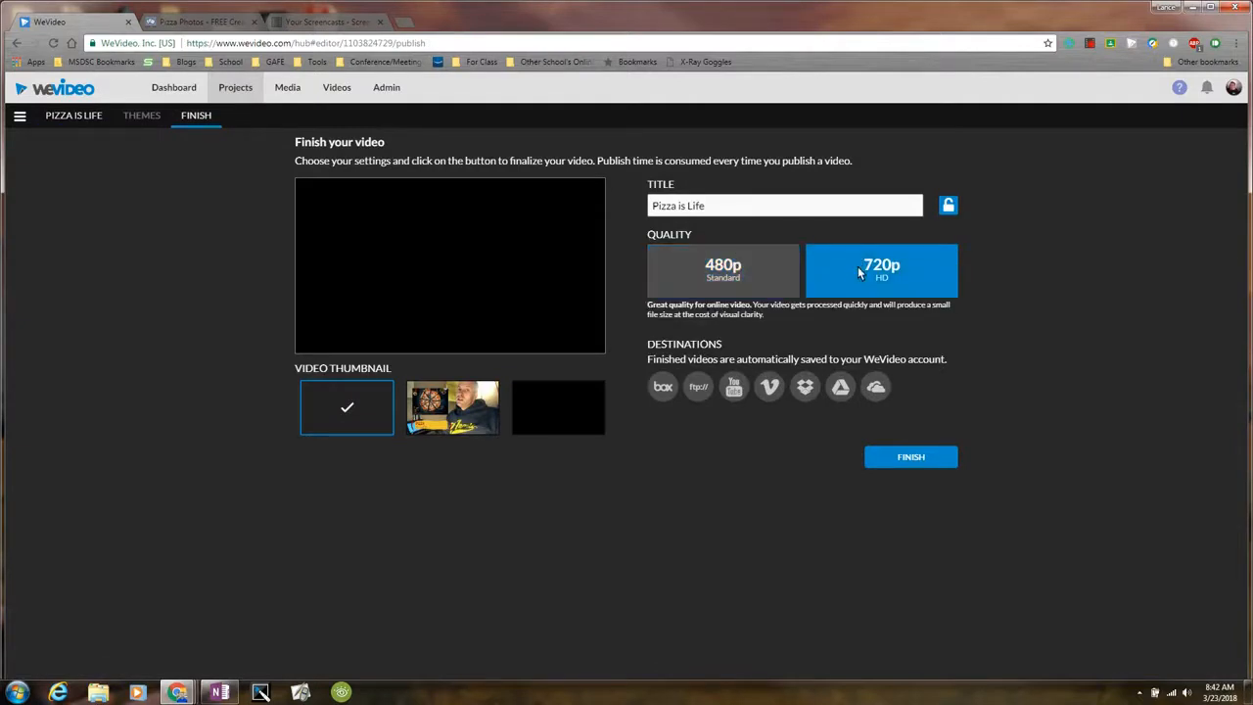
pyautogui.click(840, 388)
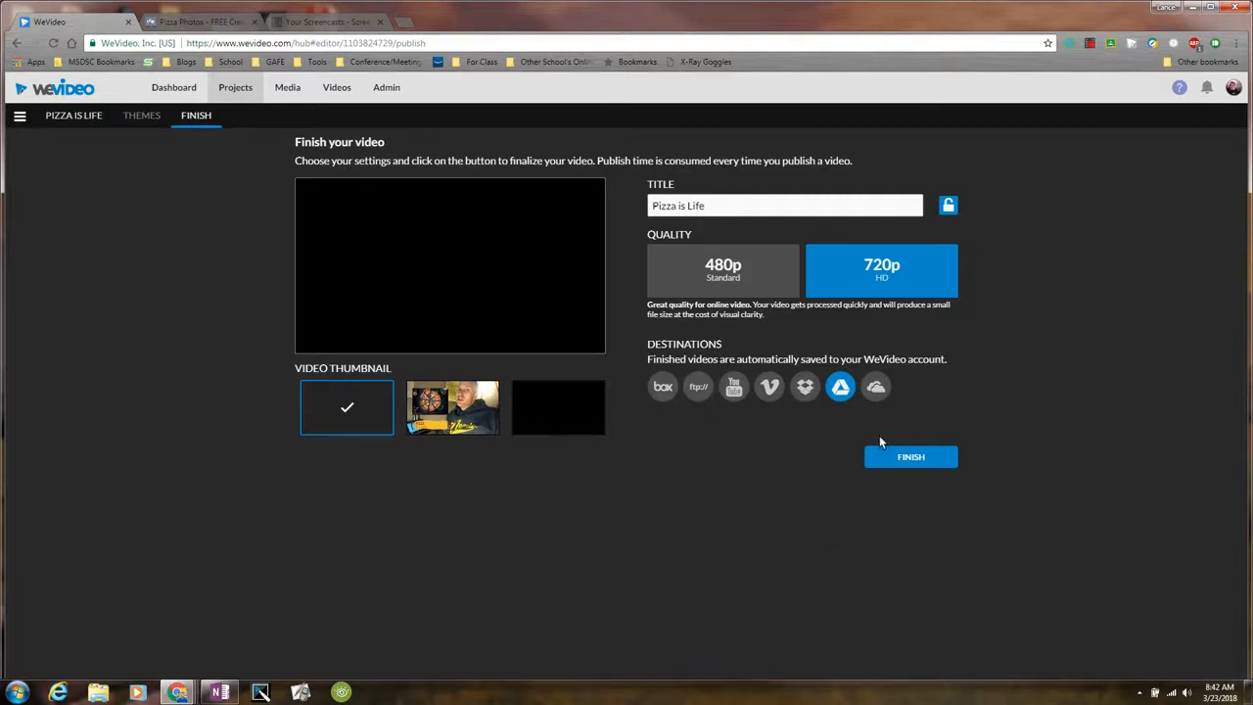
pyautogui.click(900, 459)
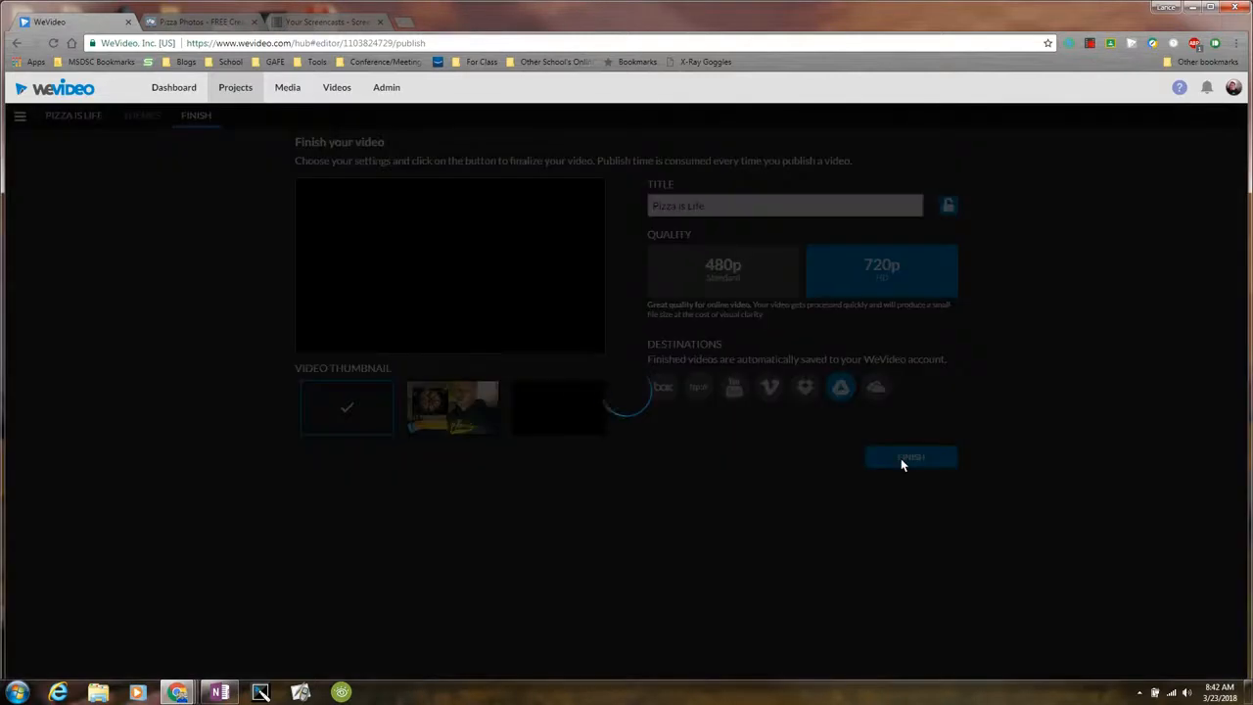